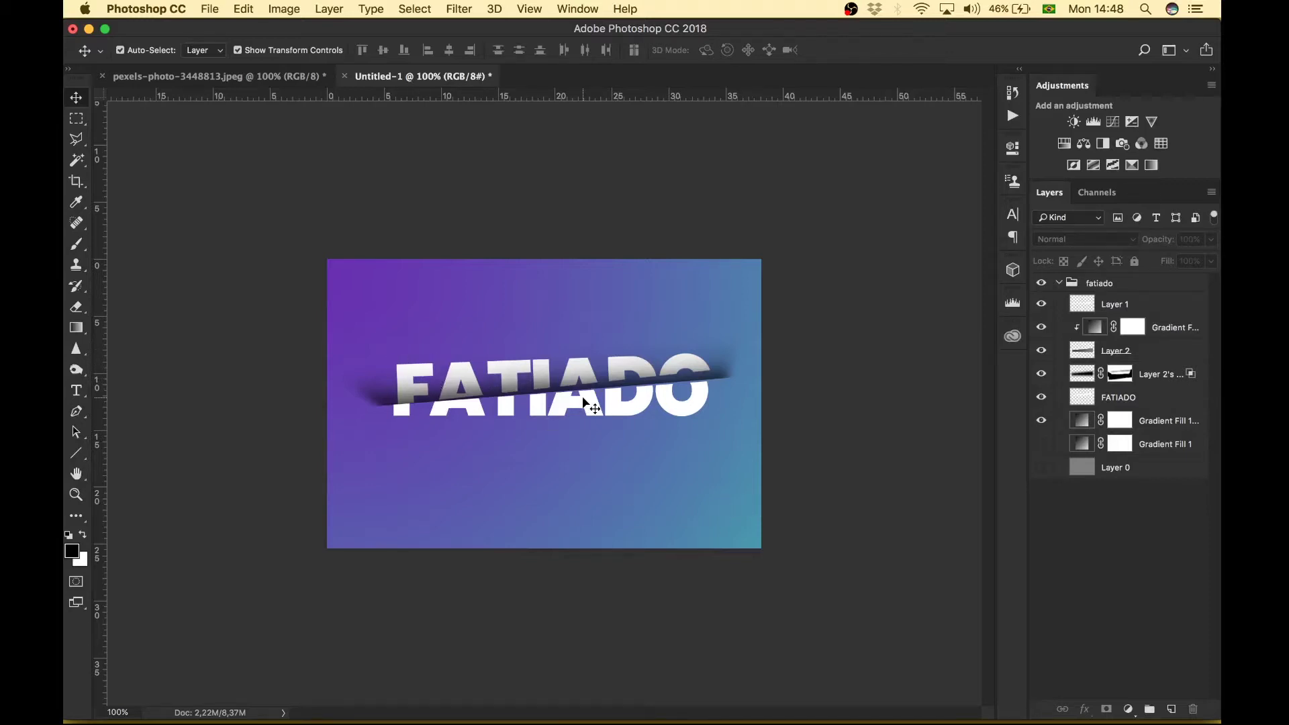
Collapse and hide the fatiado group, and add a new empty layer above it
left_click(1058, 283)
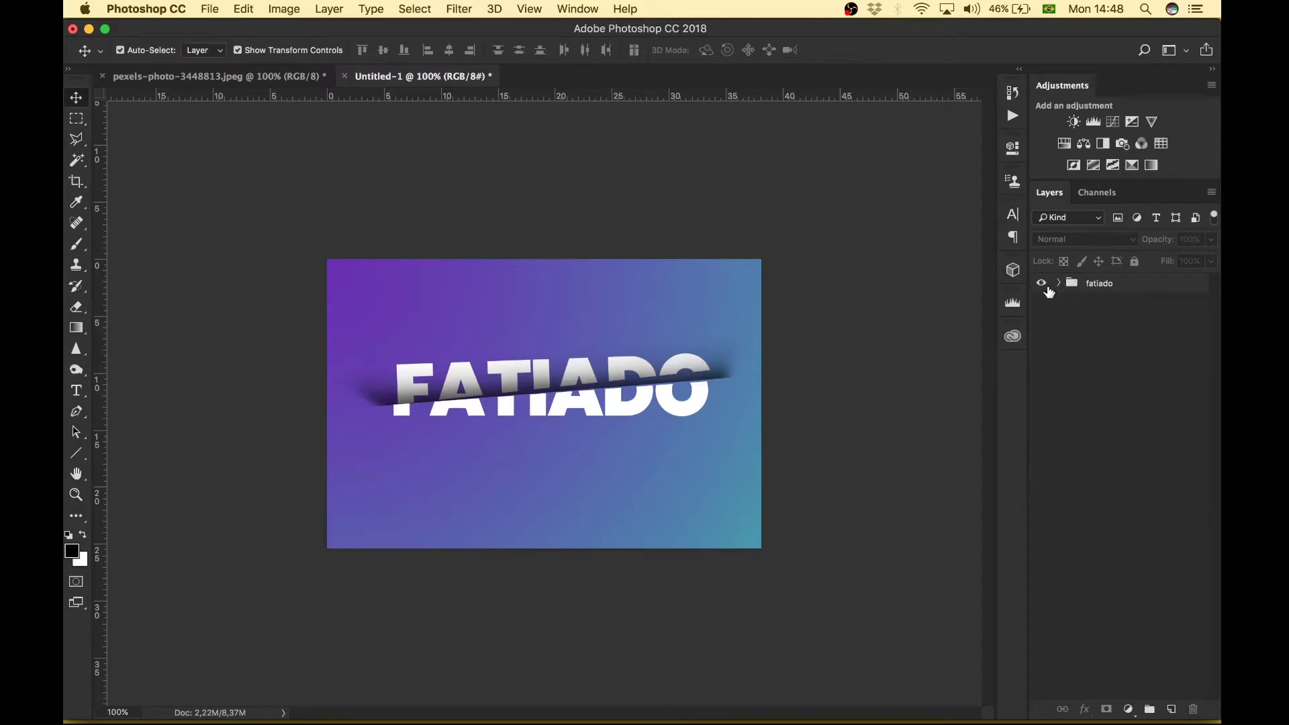
left_click(1041, 284)
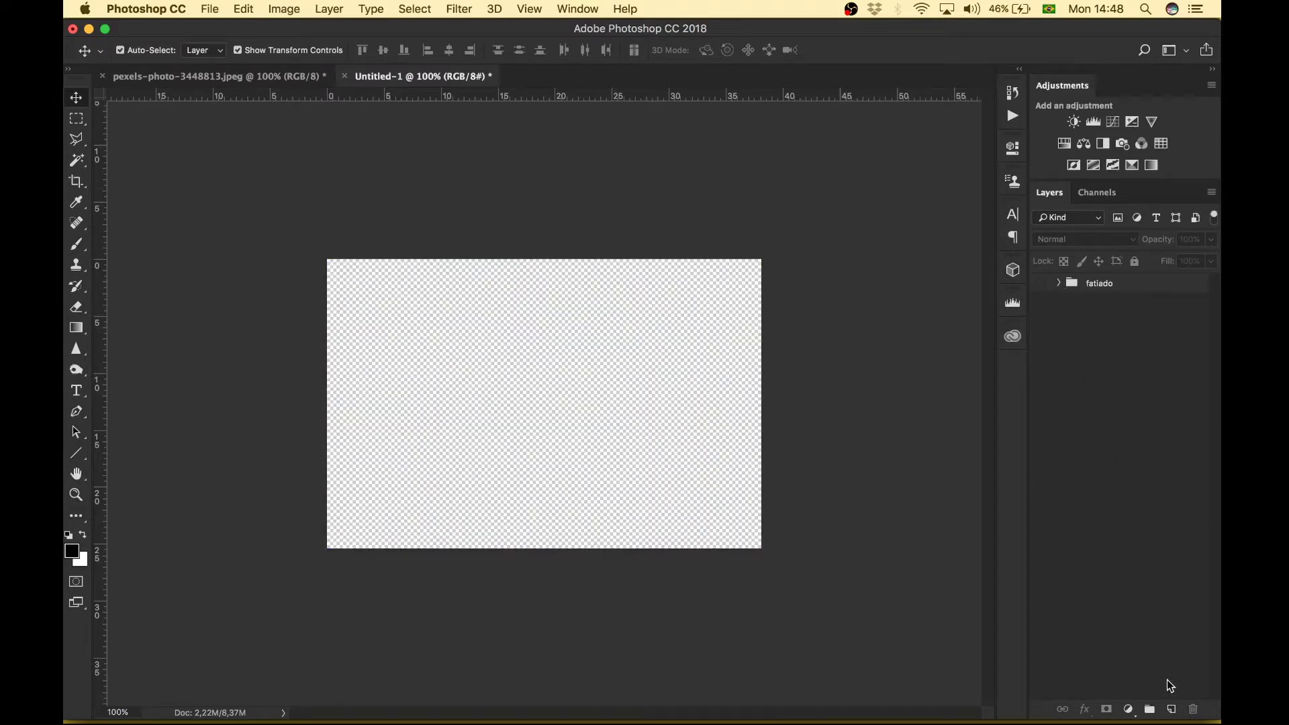
left_click(1171, 709)
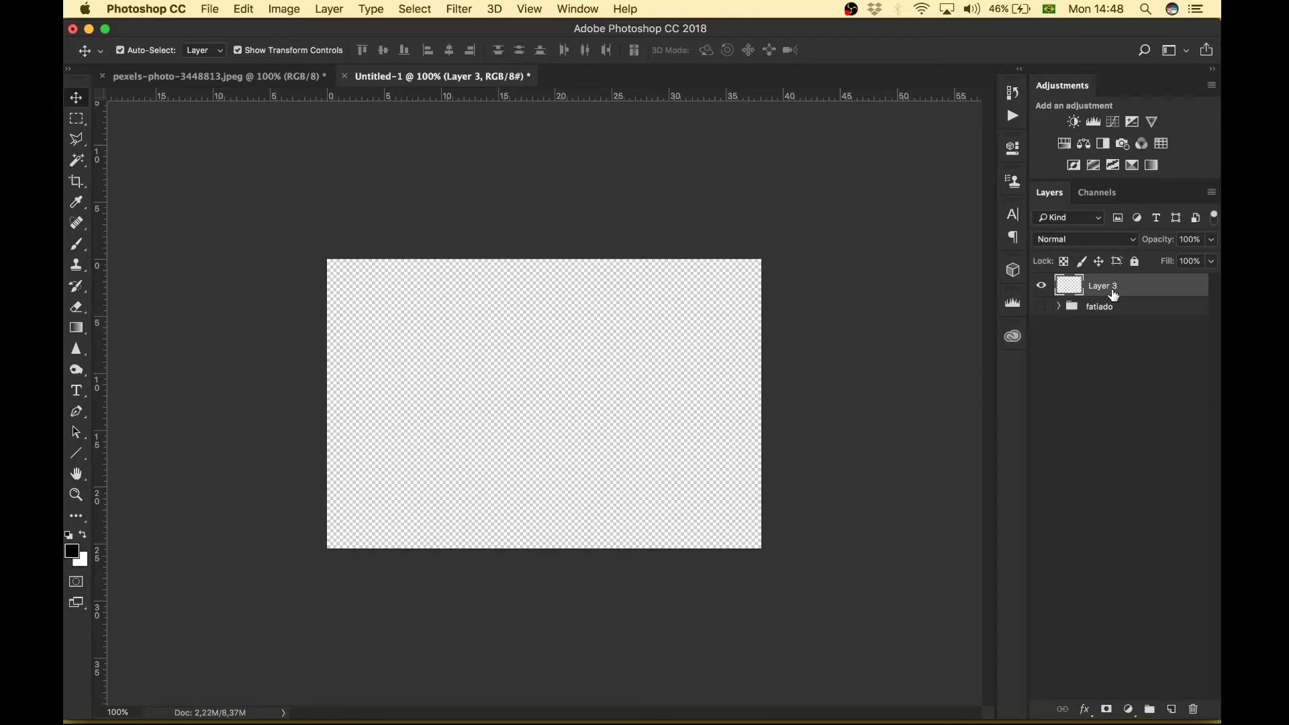
Create a gradient fill layer and apply the Black, White gradient preset to it
left_click(1127, 709)
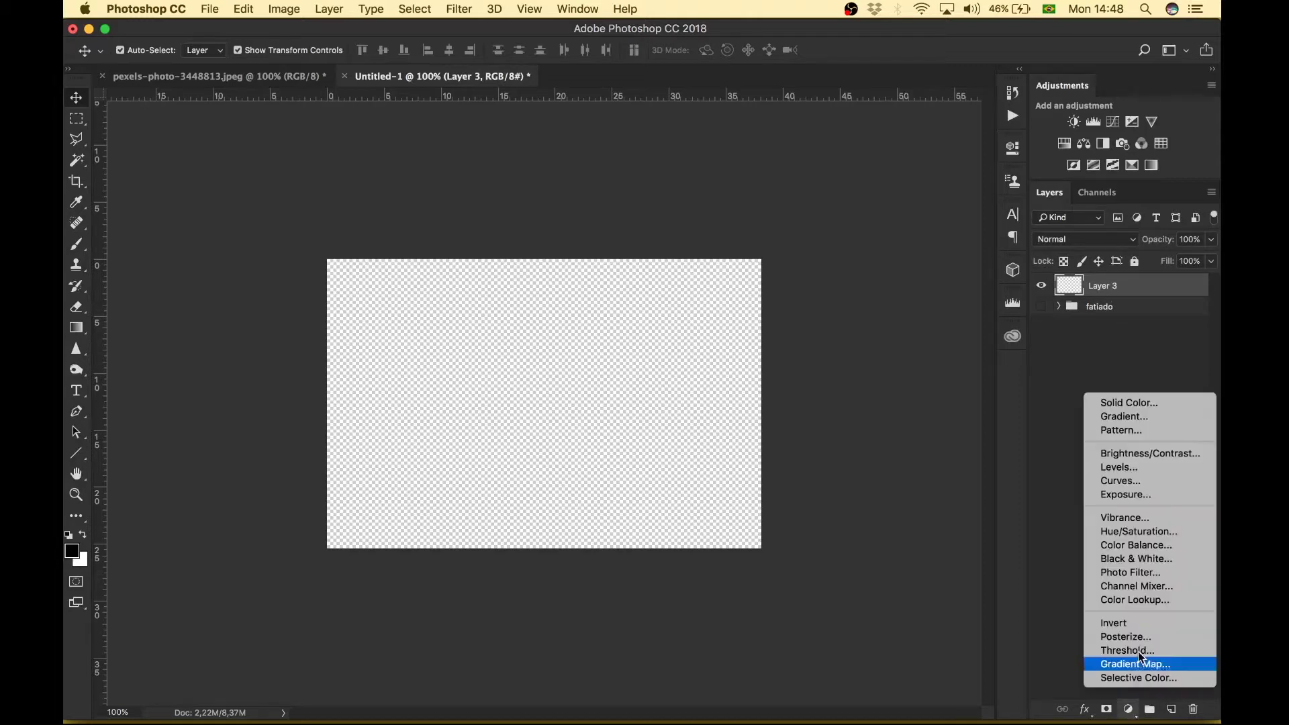
left_click(1144, 419)
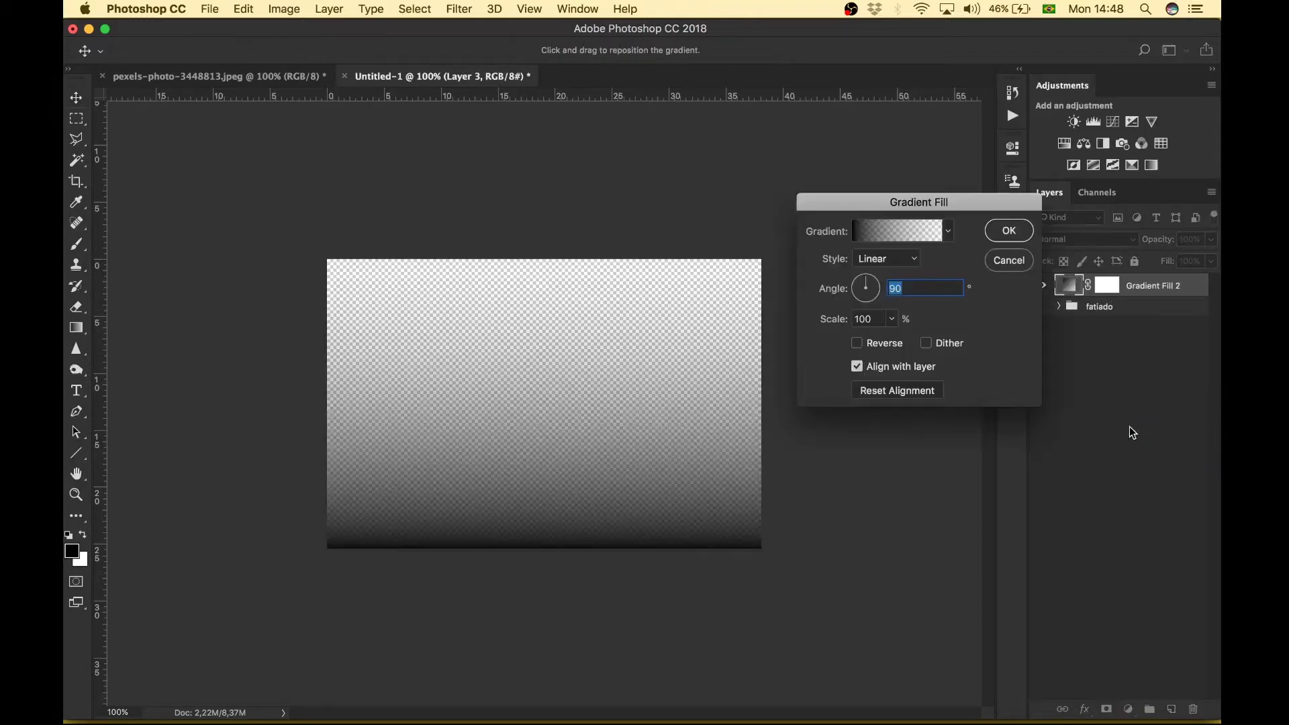
left_click(899, 236)
left_click_drag(906, 166, 848, 127)
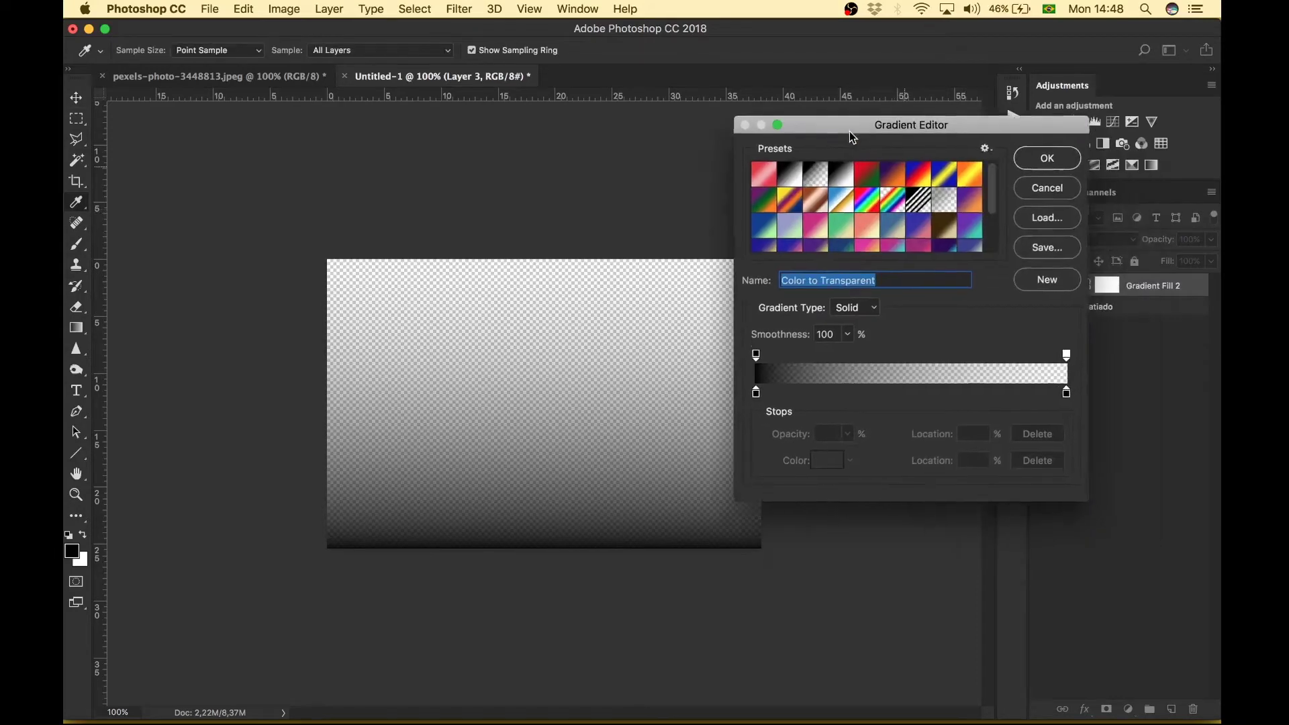
left_click(839, 171)
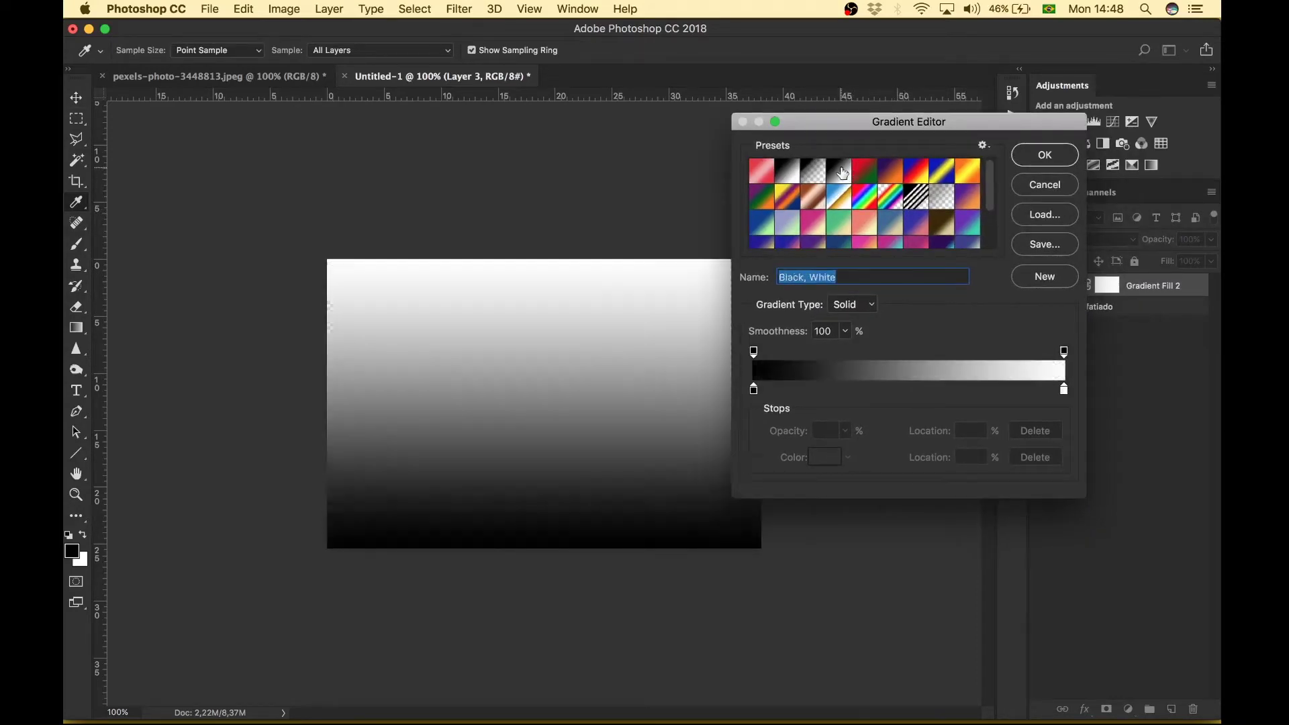
Recolour the gradient's black stop to dark gray #3a3a3a and its white stop to light gray, and accept the gradient
double_click(753, 390)
left_click_drag(788, 461, 780, 425)
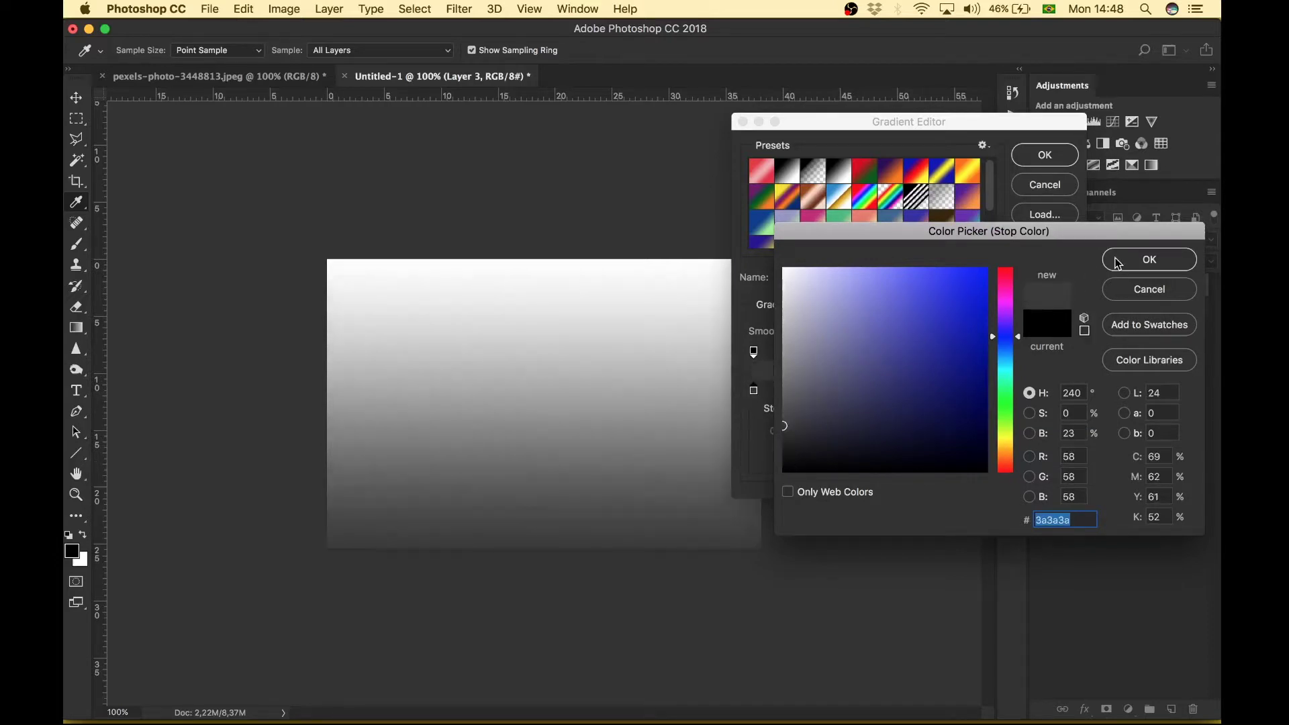
left_click(1117, 261)
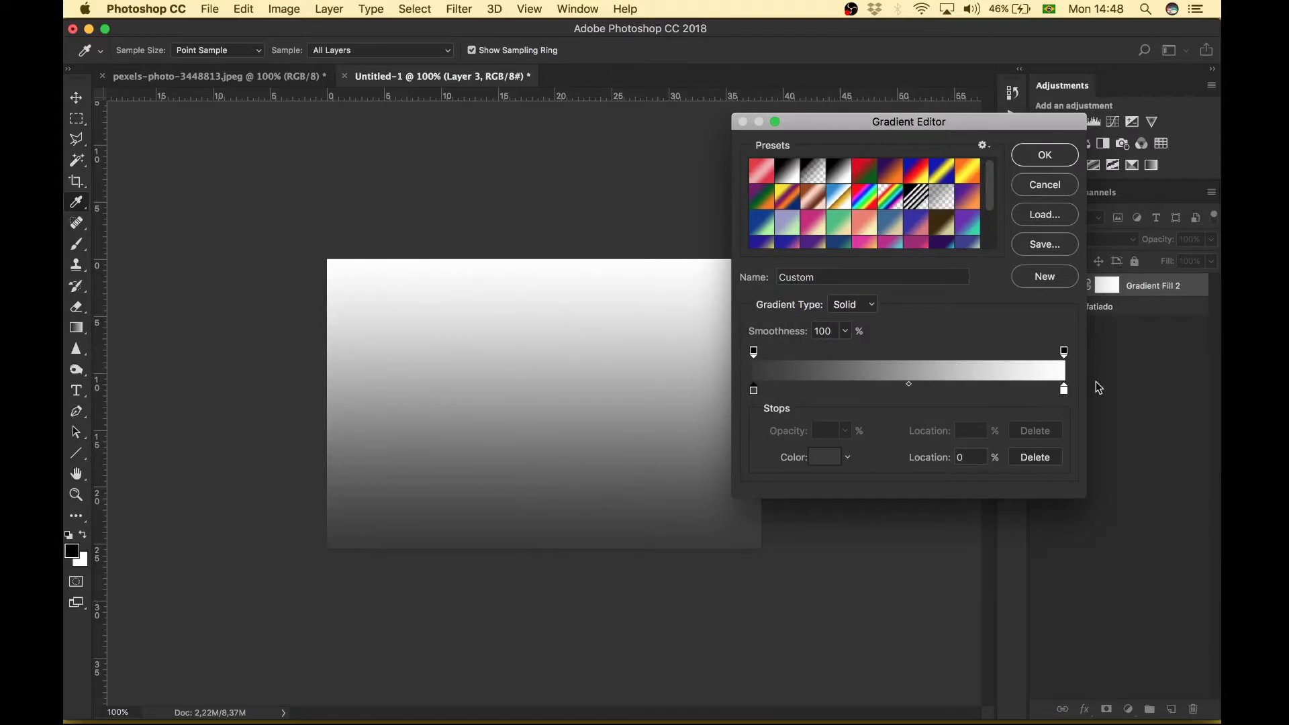
double_click(1065, 391)
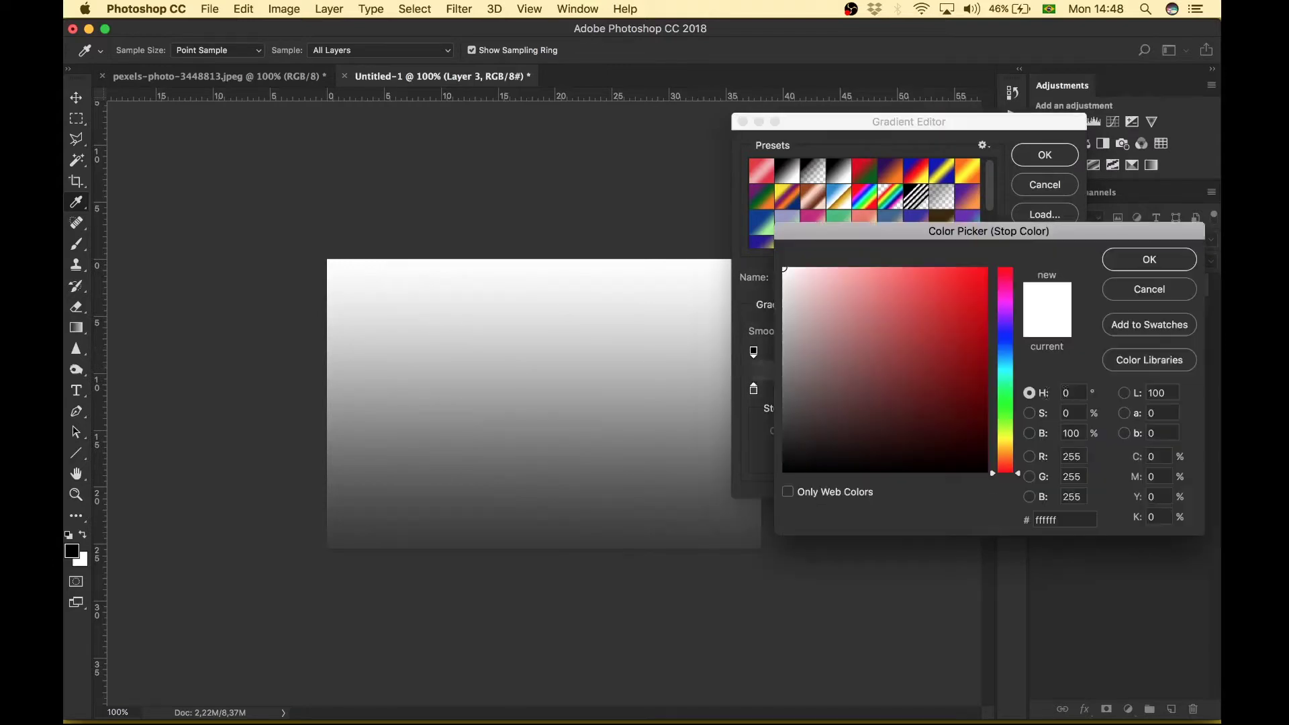
left_click_drag(782, 271, 782, 316)
left_click(1149, 259)
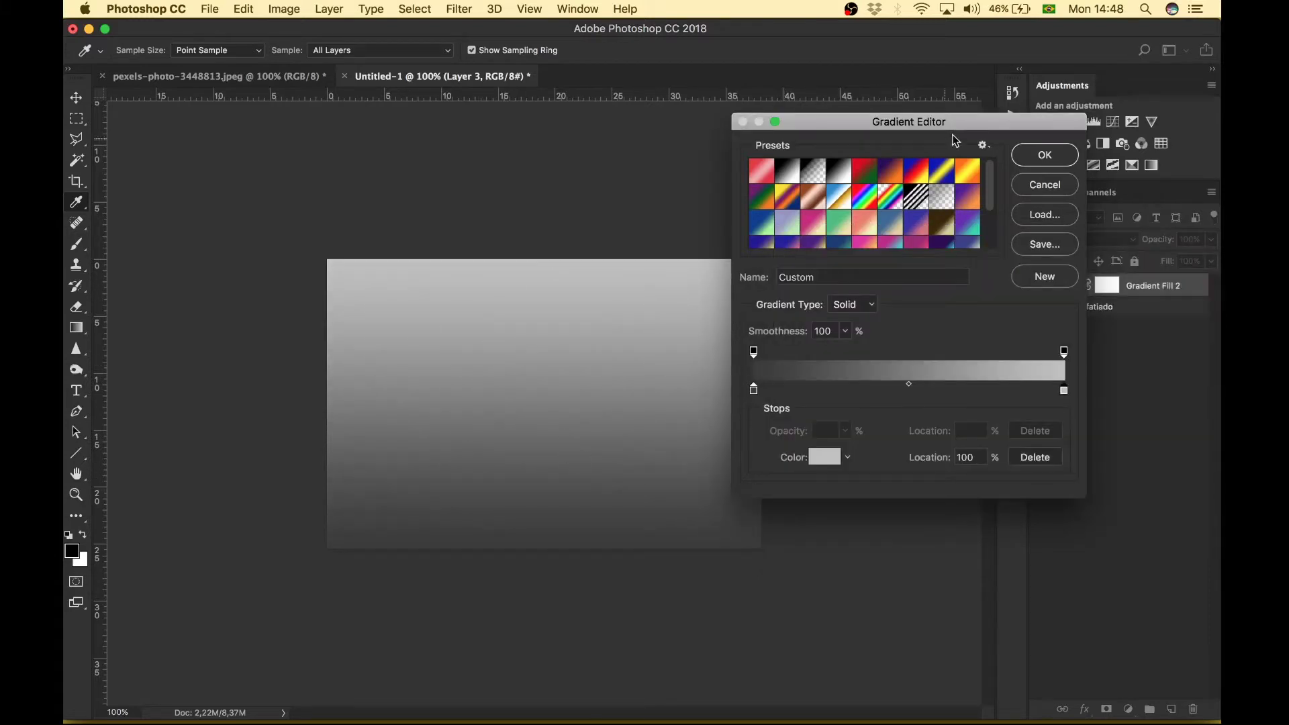
left_click(1044, 155)
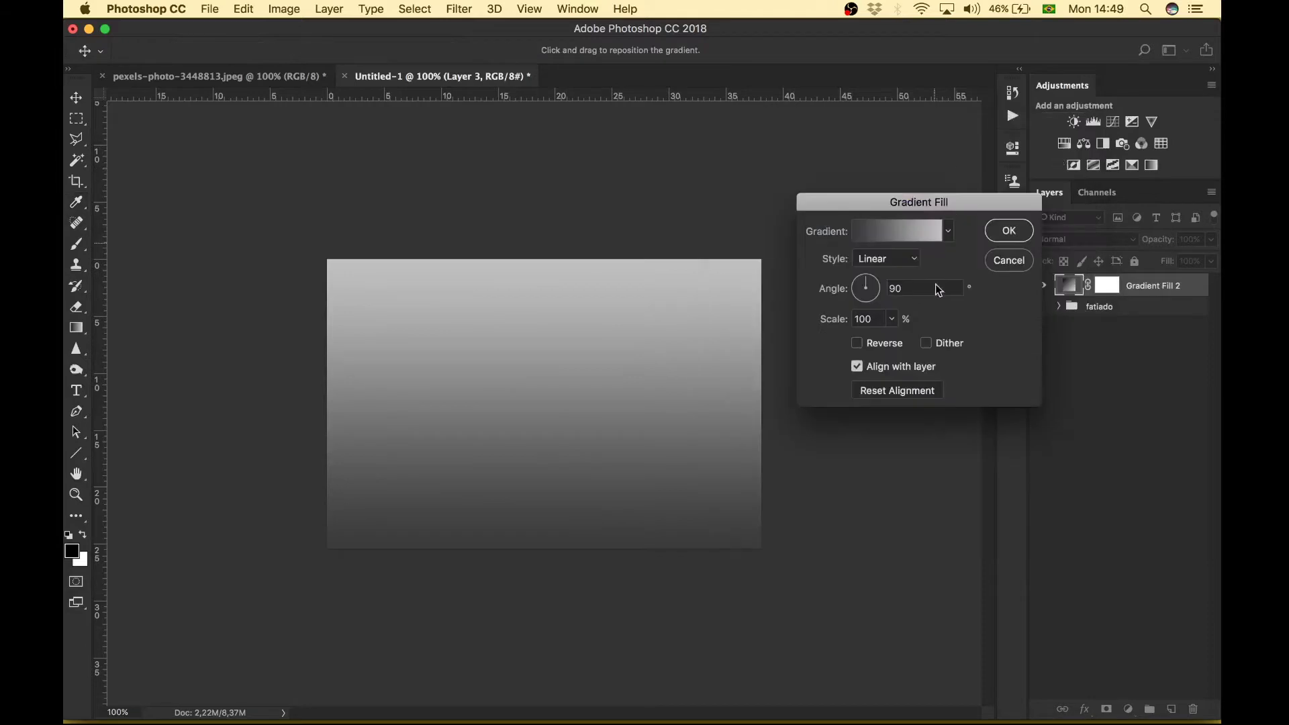
Make the gradient fill Radial, move its centre to the canvas's upper-left corner, and set its scale to 440%
left_click(920, 260)
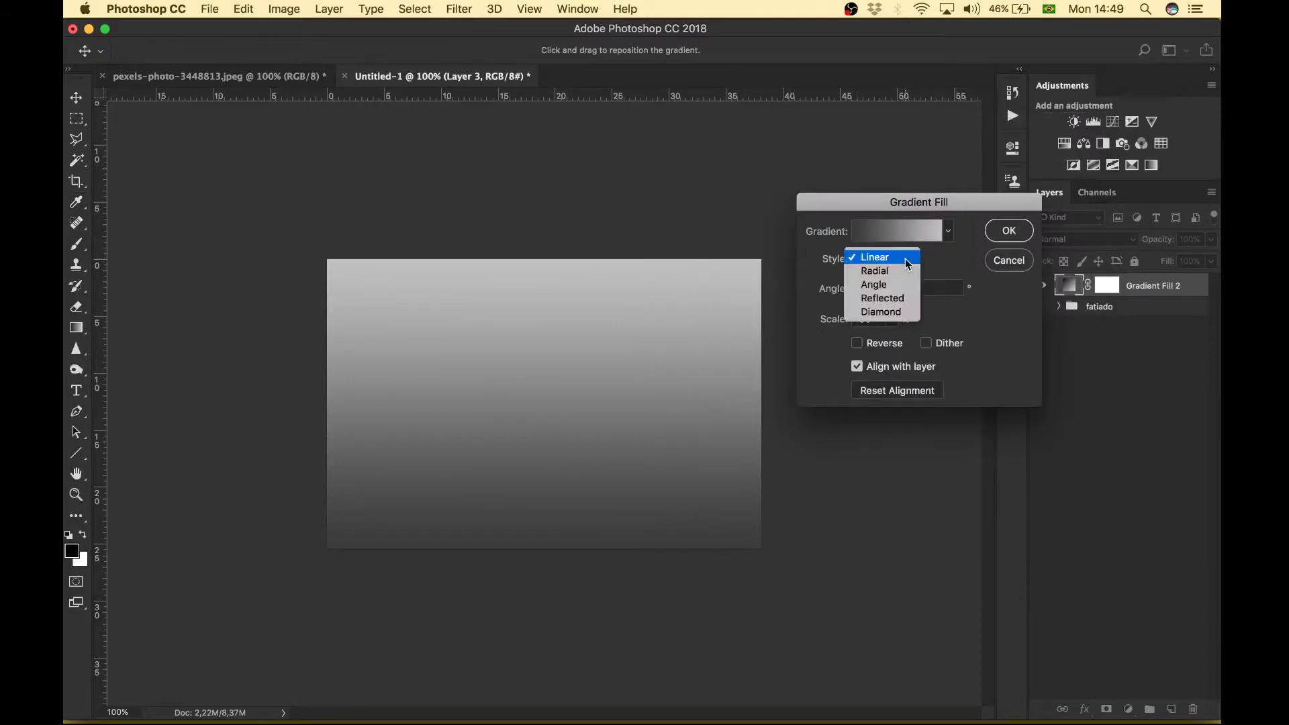
left_click(900, 272)
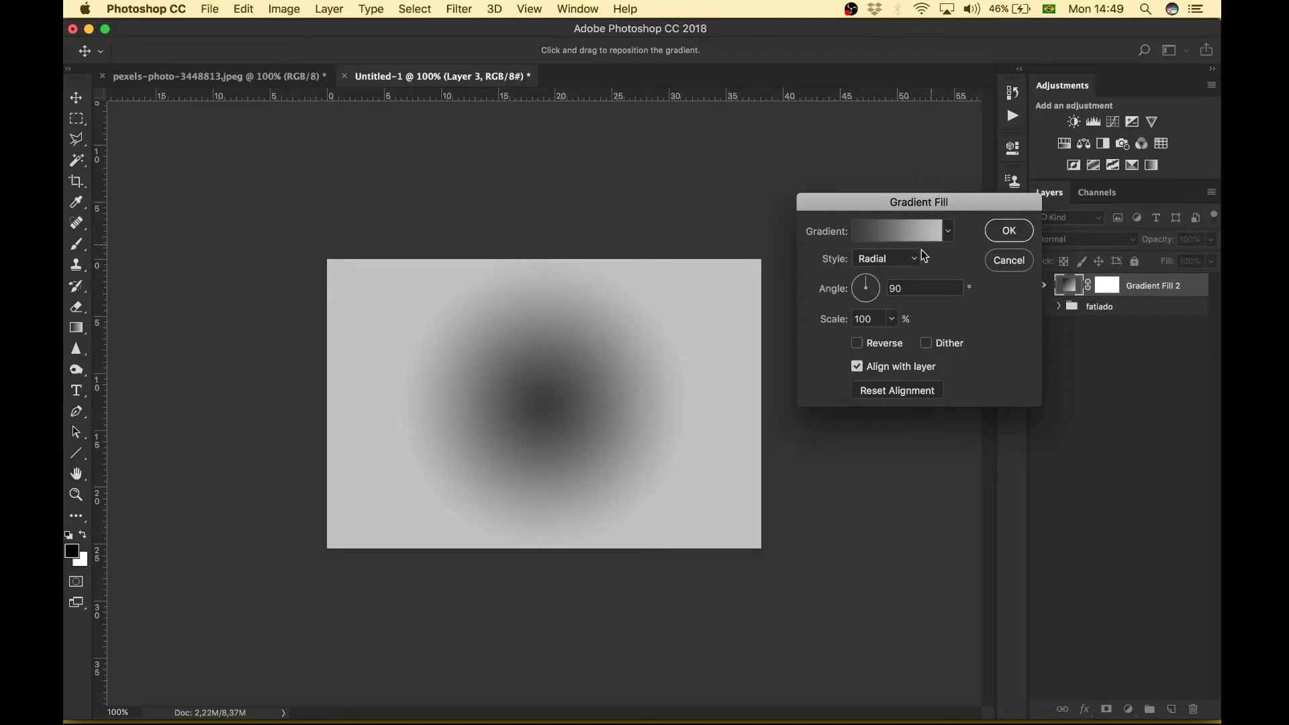
left_click(862, 342)
left_click(861, 340)
left_click_drag(578, 395, 356, 275)
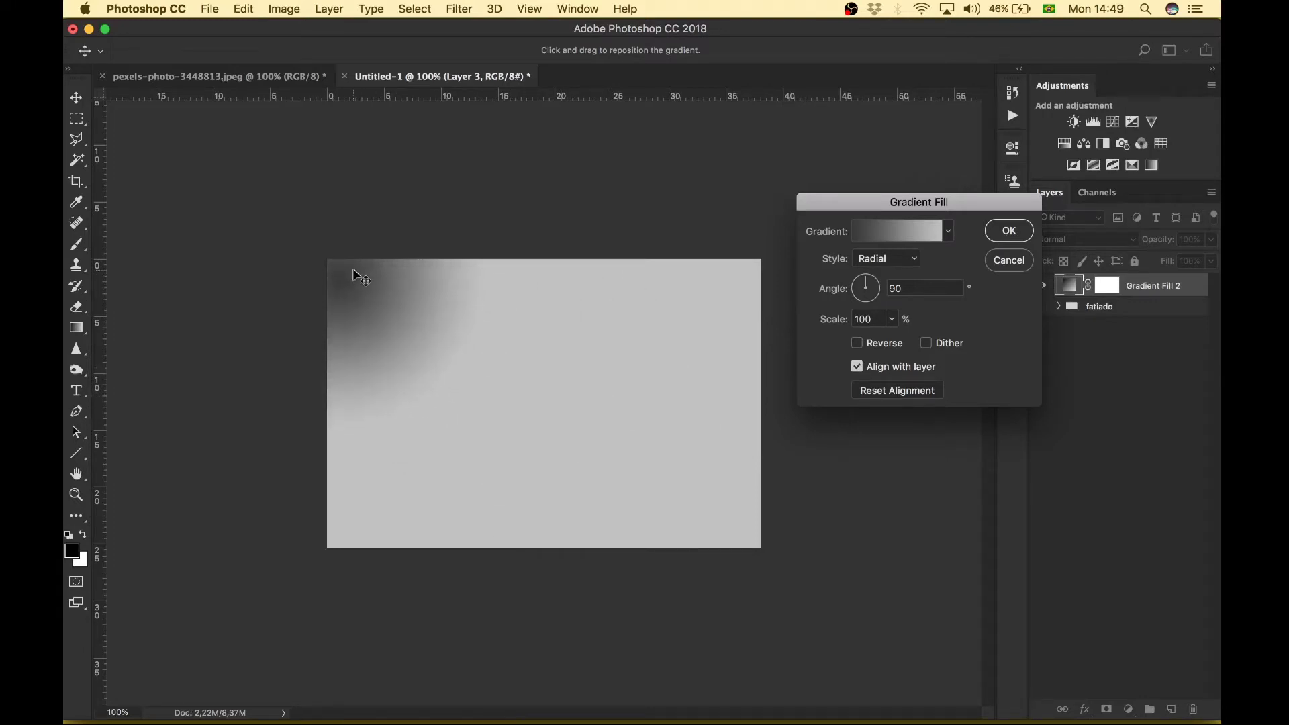
left_click(891, 319)
left_click_drag(905, 339, 914, 339)
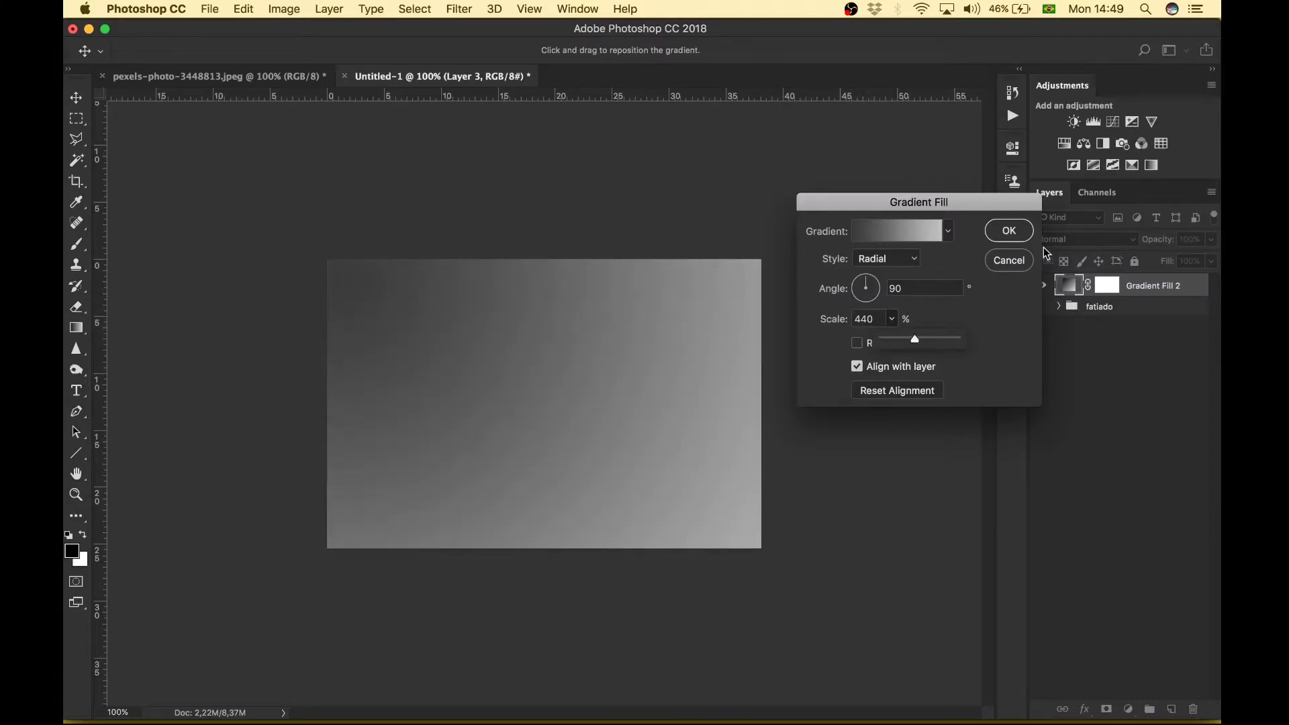
left_click(1006, 231)
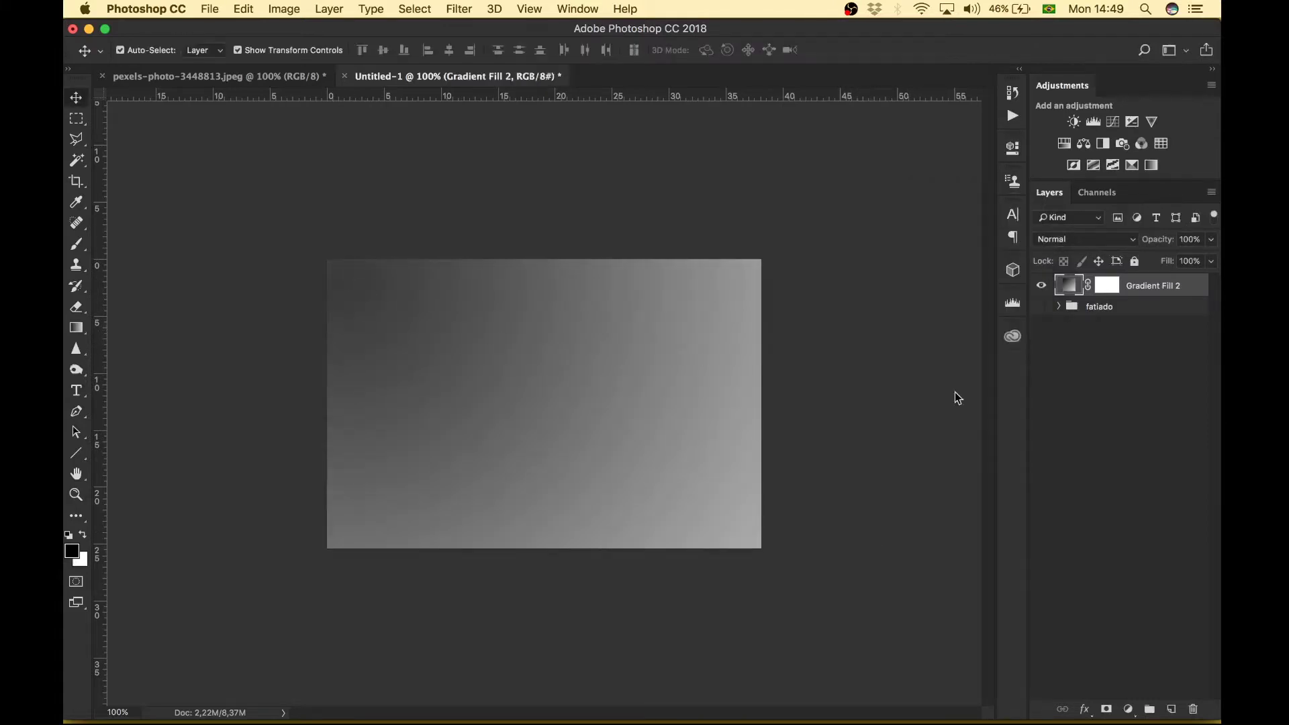
left_click(1122, 378)
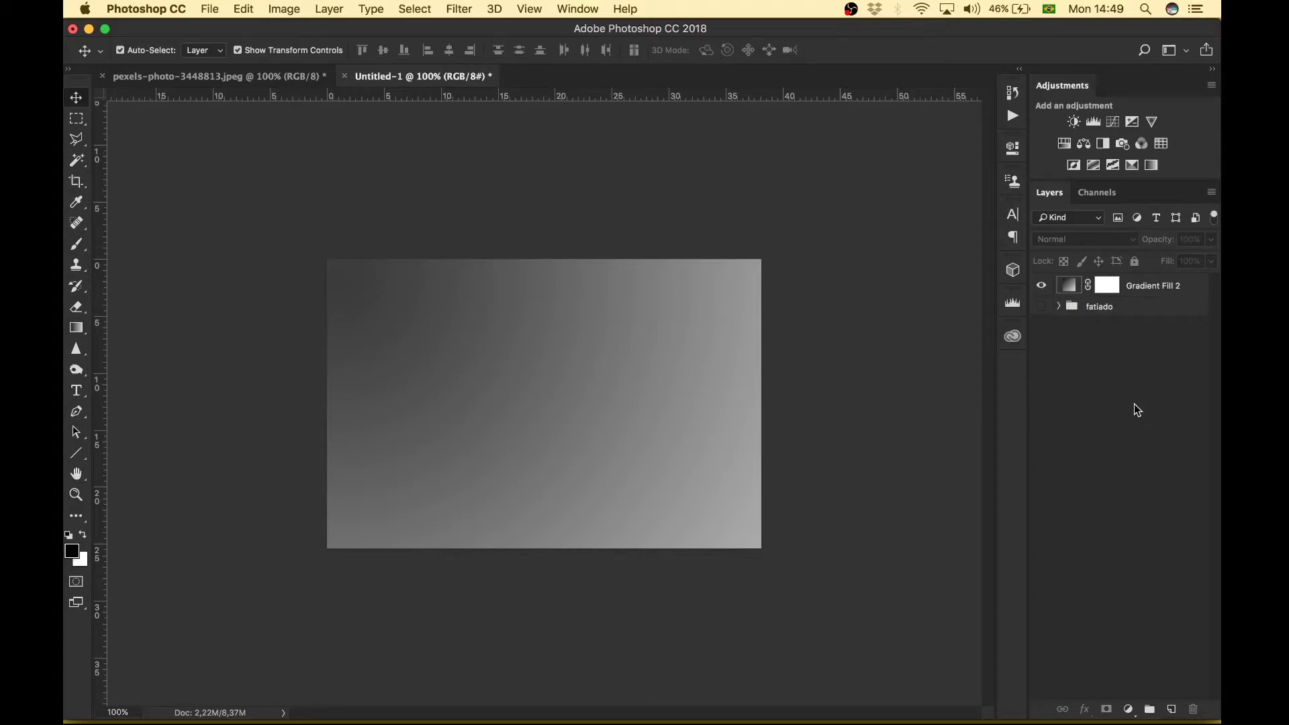
Add the text "FATIADO" on the canvas in white Poppins Black
left_click(77, 393)
left_click(476, 394)
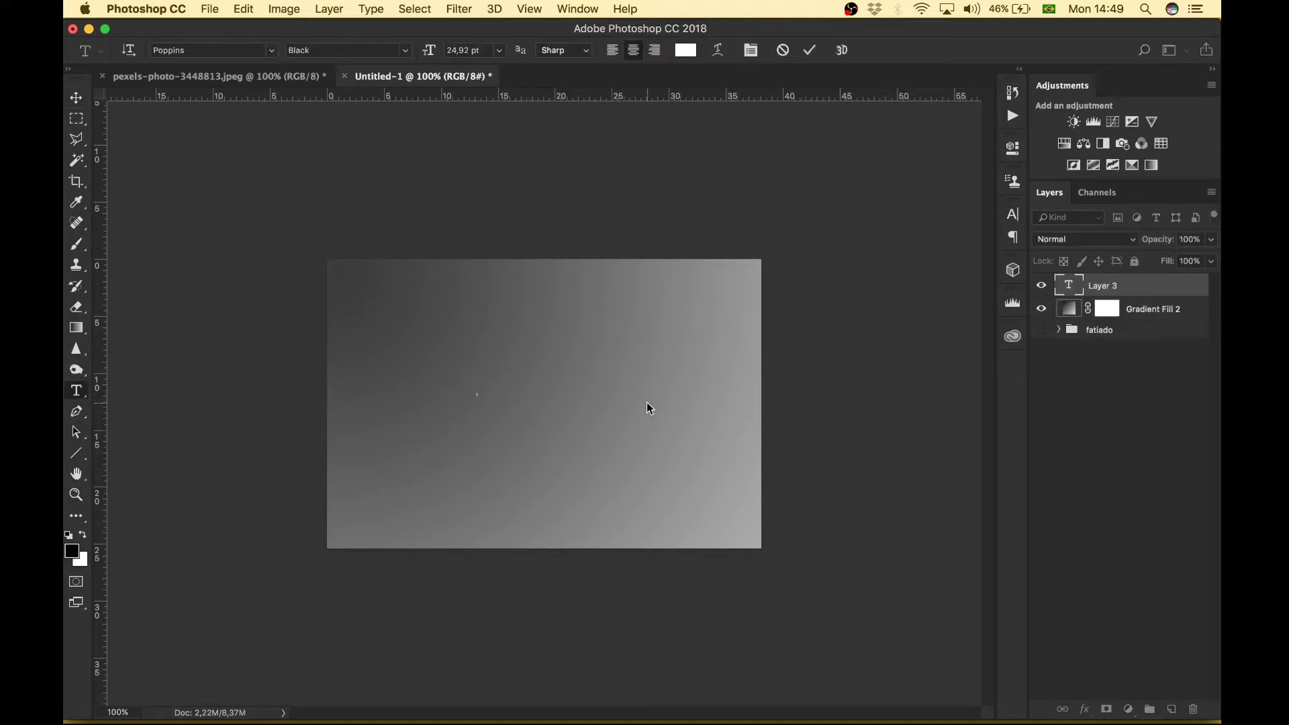
type("FATIADO")
left_click(810, 51)
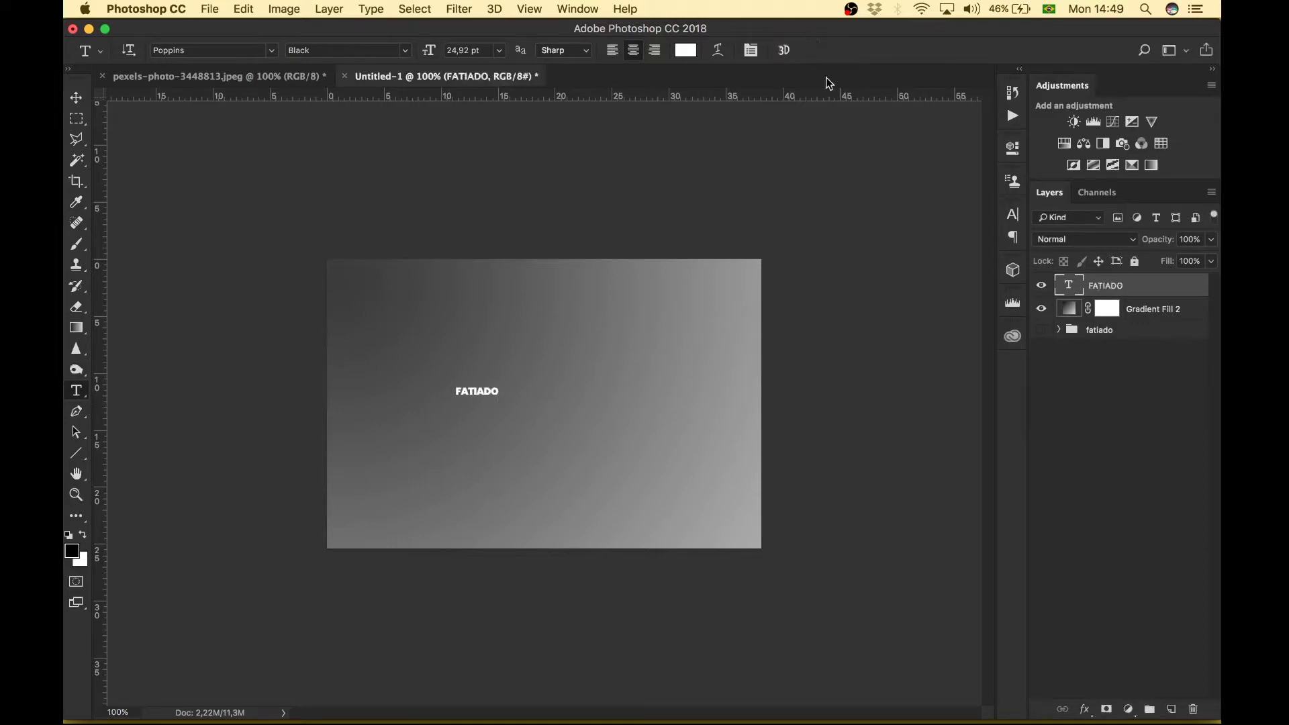
Scale the FATIADO text proportionally to about 829% and centre it on the canvas at X 540 px, Y 360 px
left_click(78, 100)
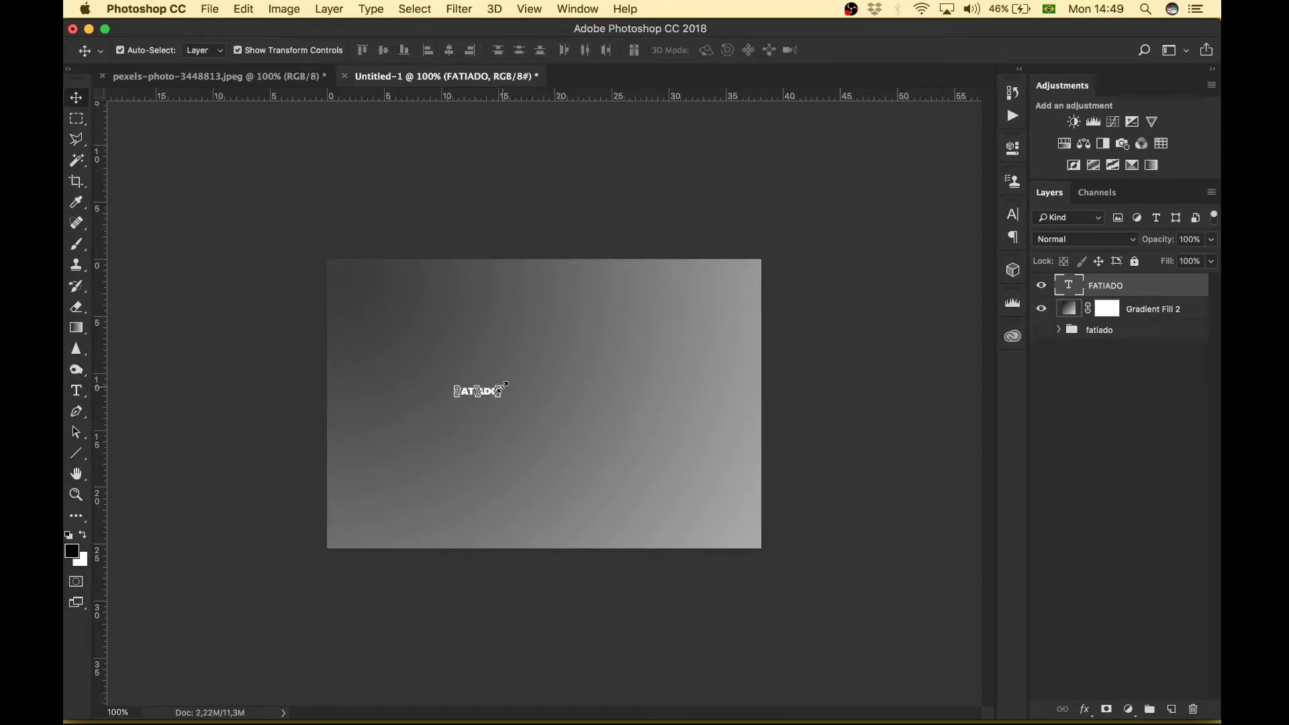
left_click_drag(503, 388, 710, 312)
left_click_drag(456, 402, 357, 435)
left_click_drag(608, 350, 619, 376)
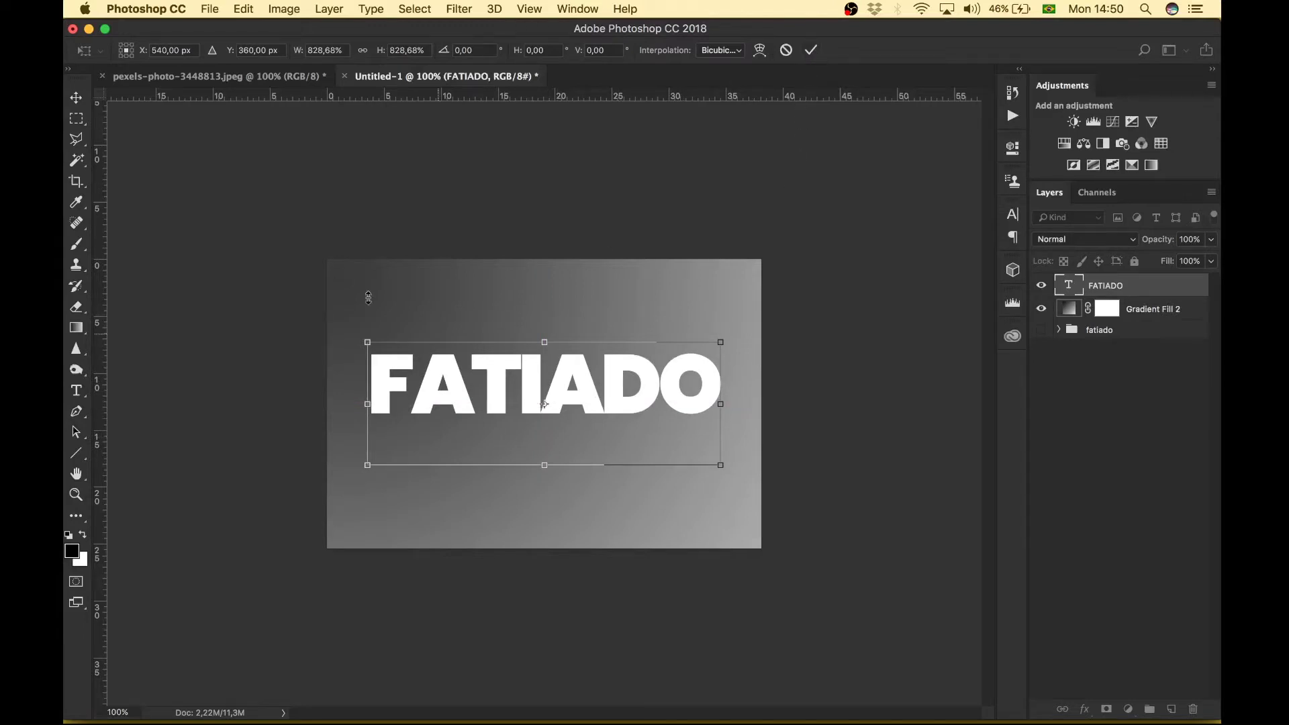
left_click(811, 50)
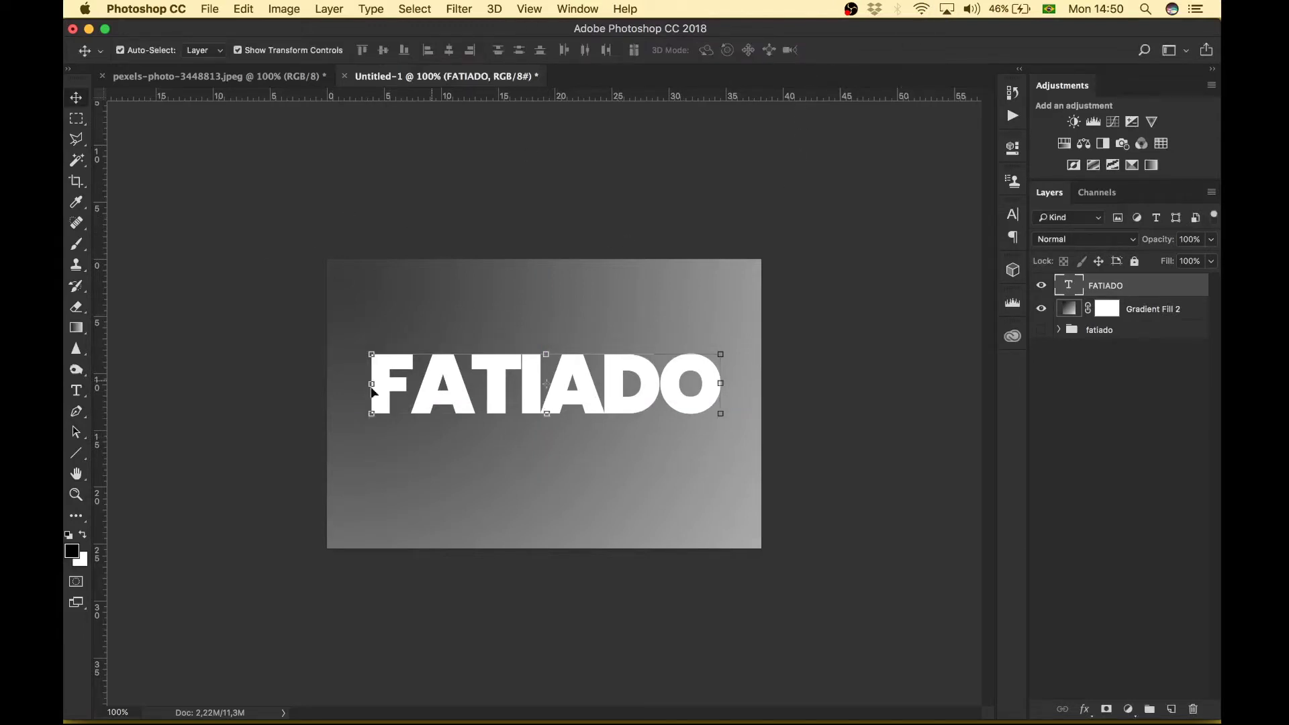
left_click(76, 390)
left_click(371, 379)
key("super+a")
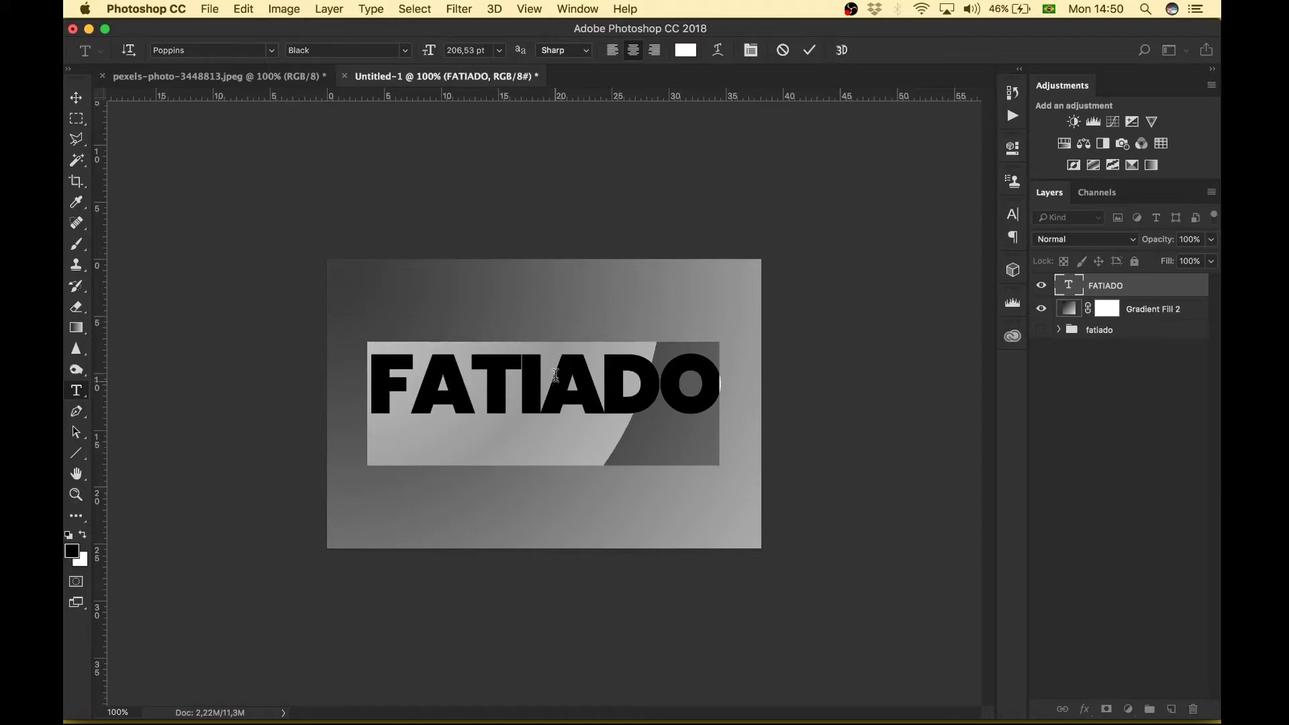
left_click(810, 50)
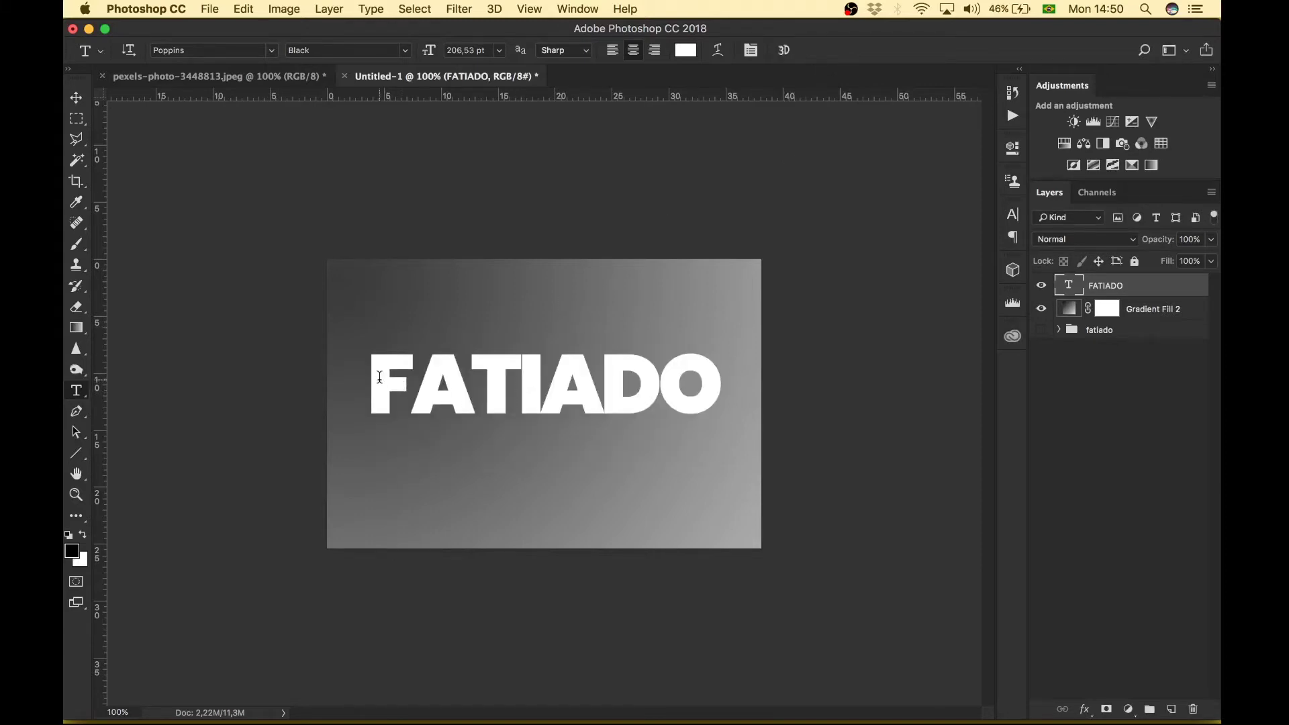
Try a tracking of 0 on the whole FATIADO text, and set the tracking back to -50
left_click_drag(374, 374, 701, 375)
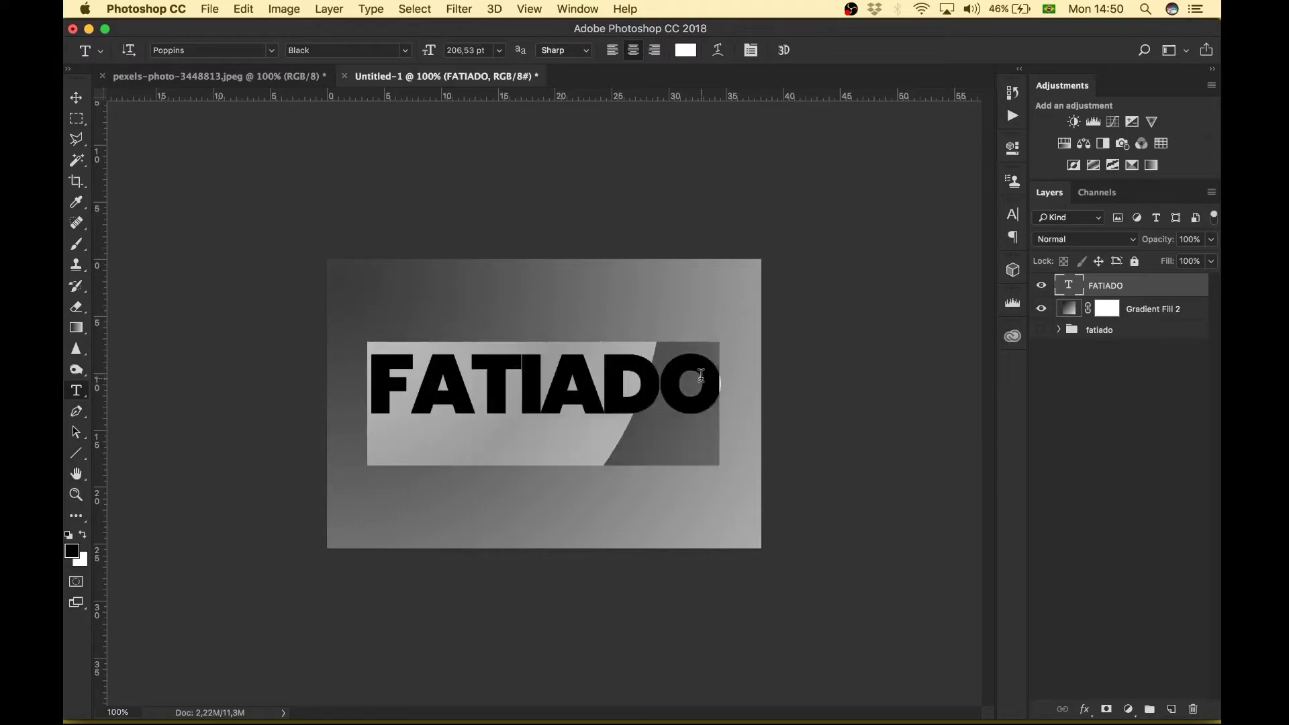
left_click(749, 53)
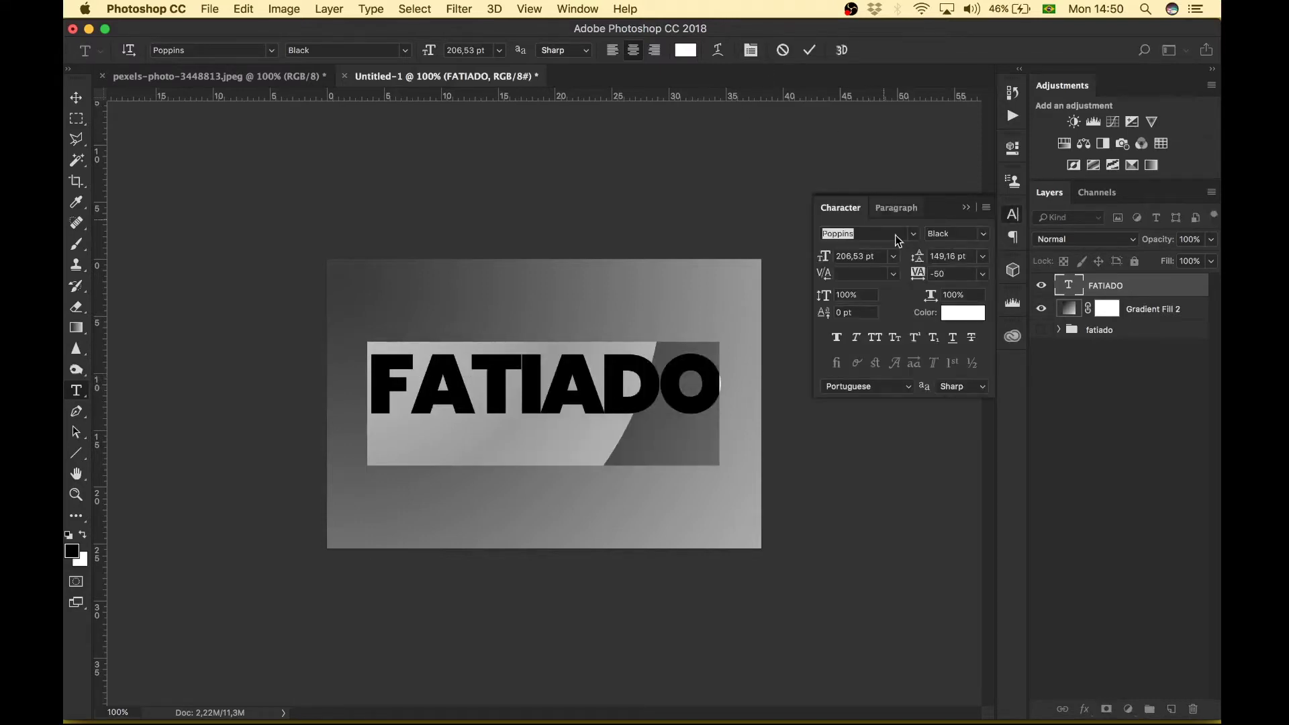
left_click(982, 274)
left_click(970, 310)
left_click(984, 274)
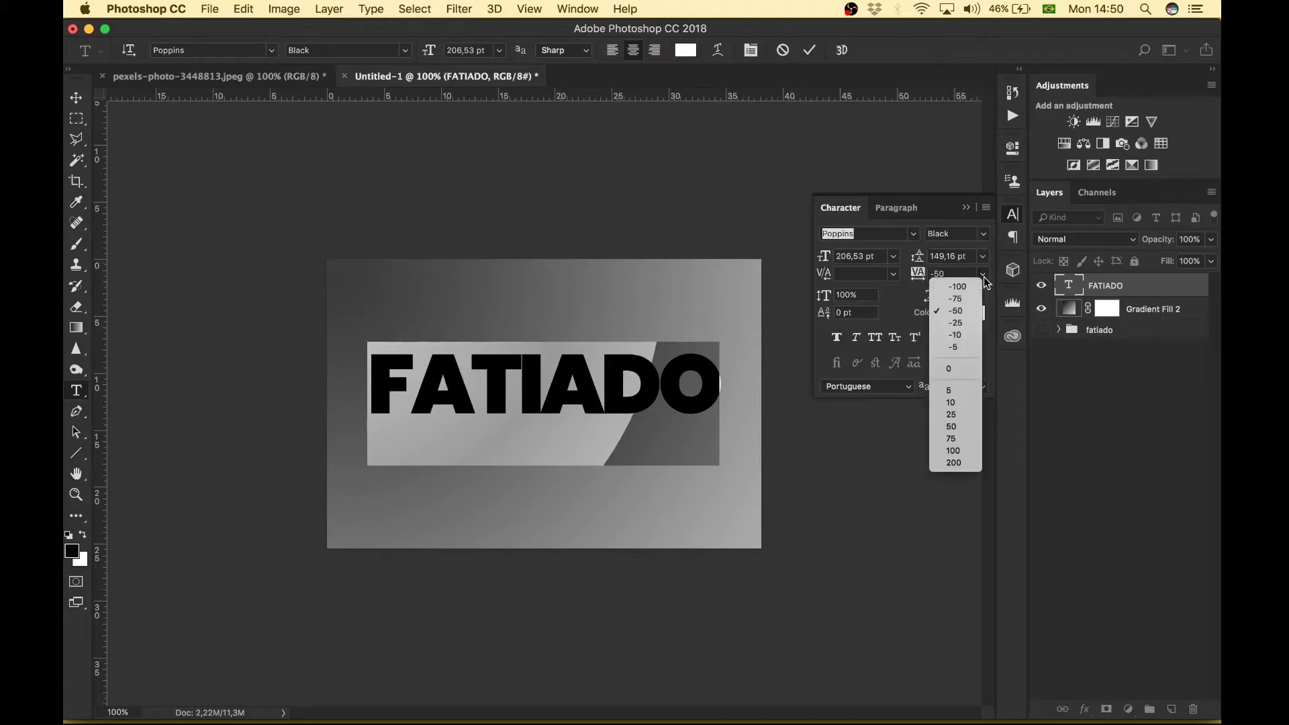
left_click(970, 370)
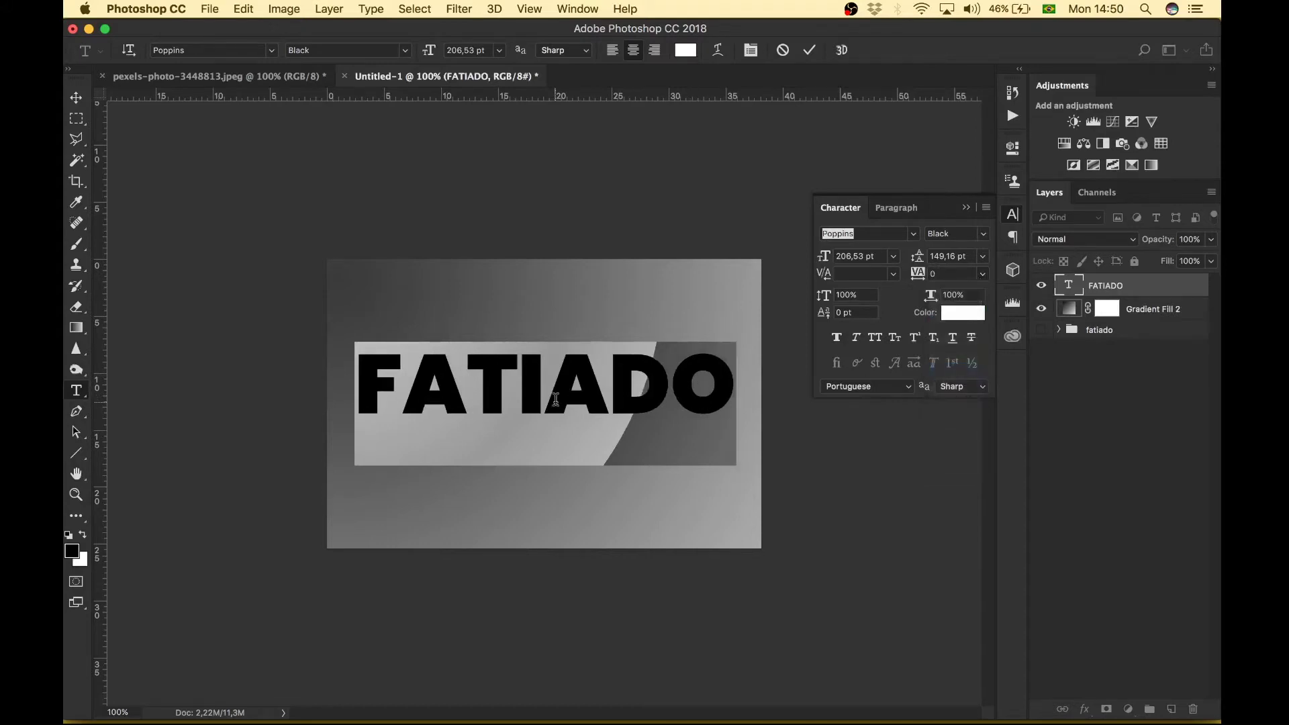
left_click(983, 274)
left_click(968, 319)
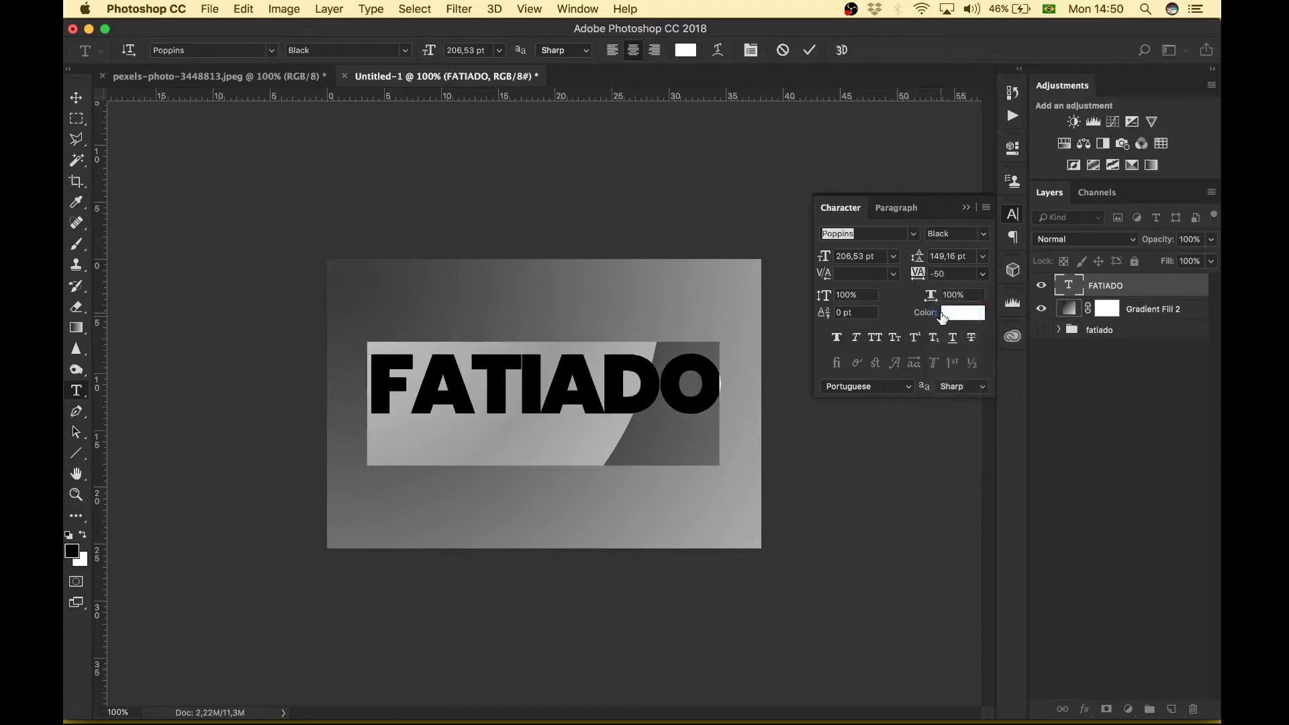
left_click(968, 210)
left_click(809, 50)
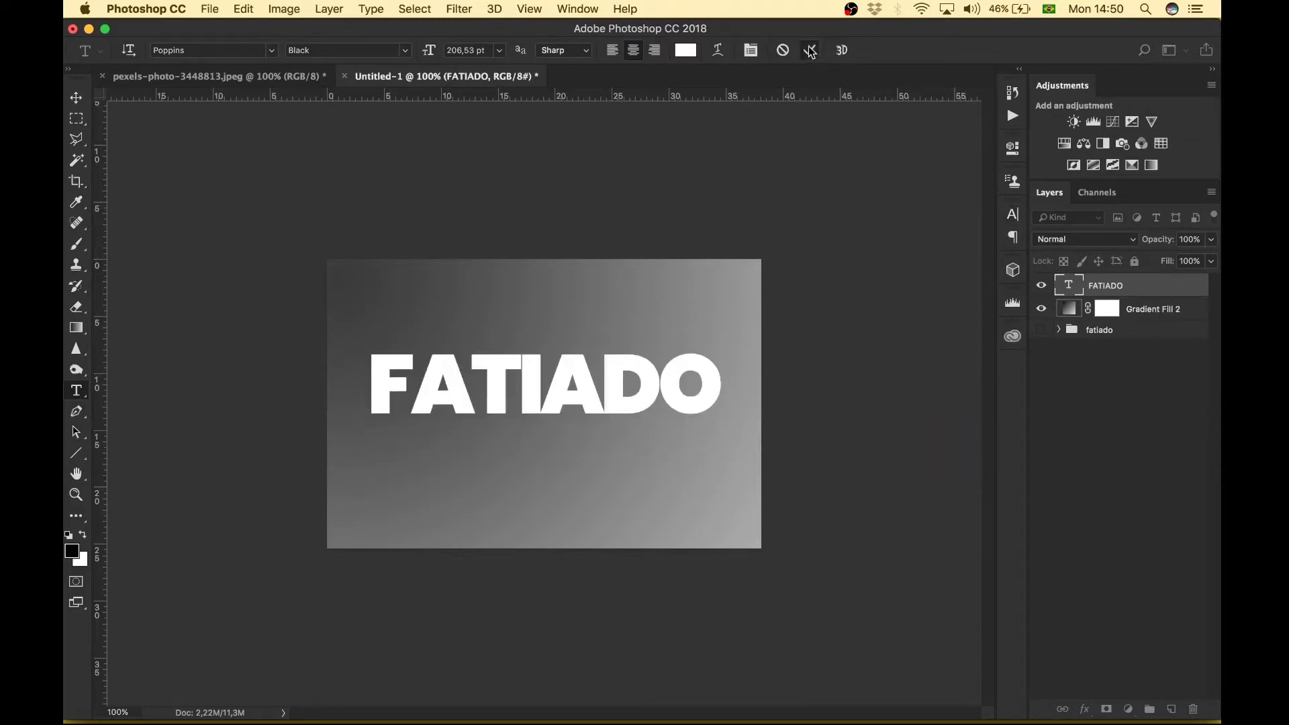
Convert the FATIADO text layer to a smart object
left_click(76, 98)
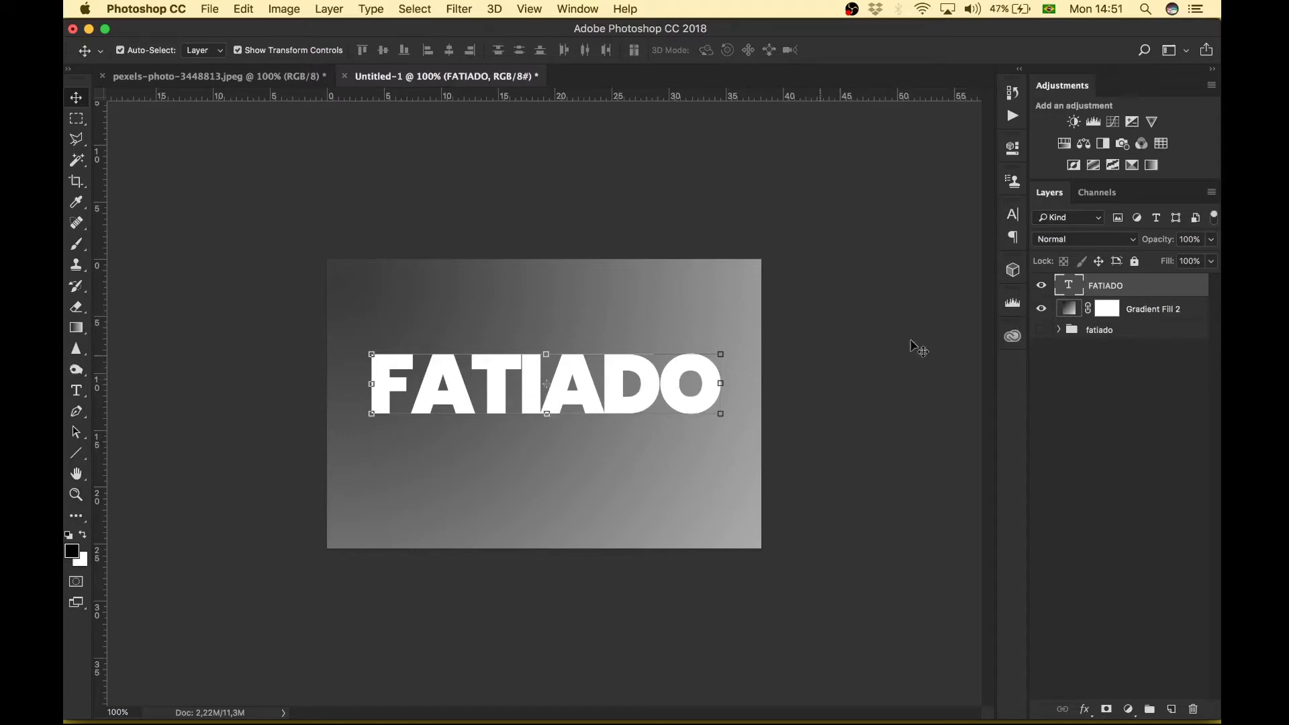
right_click(1156, 288)
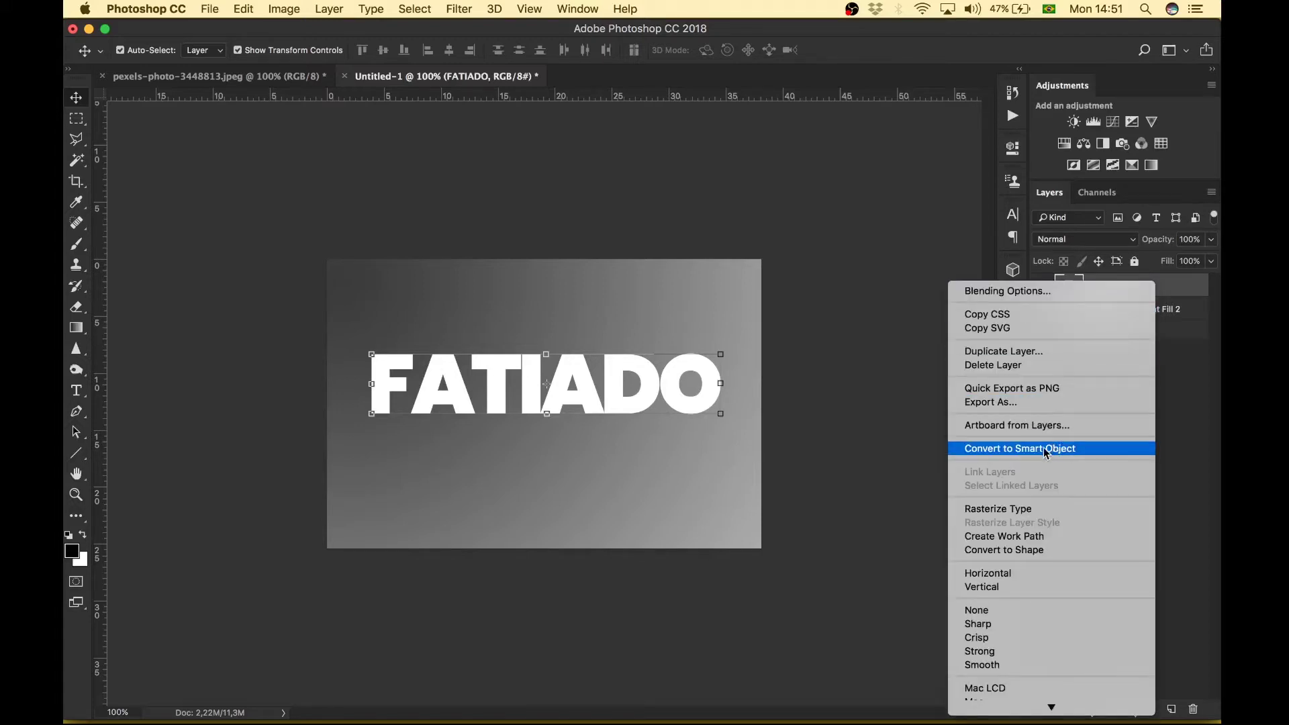
left_click(1046, 453)
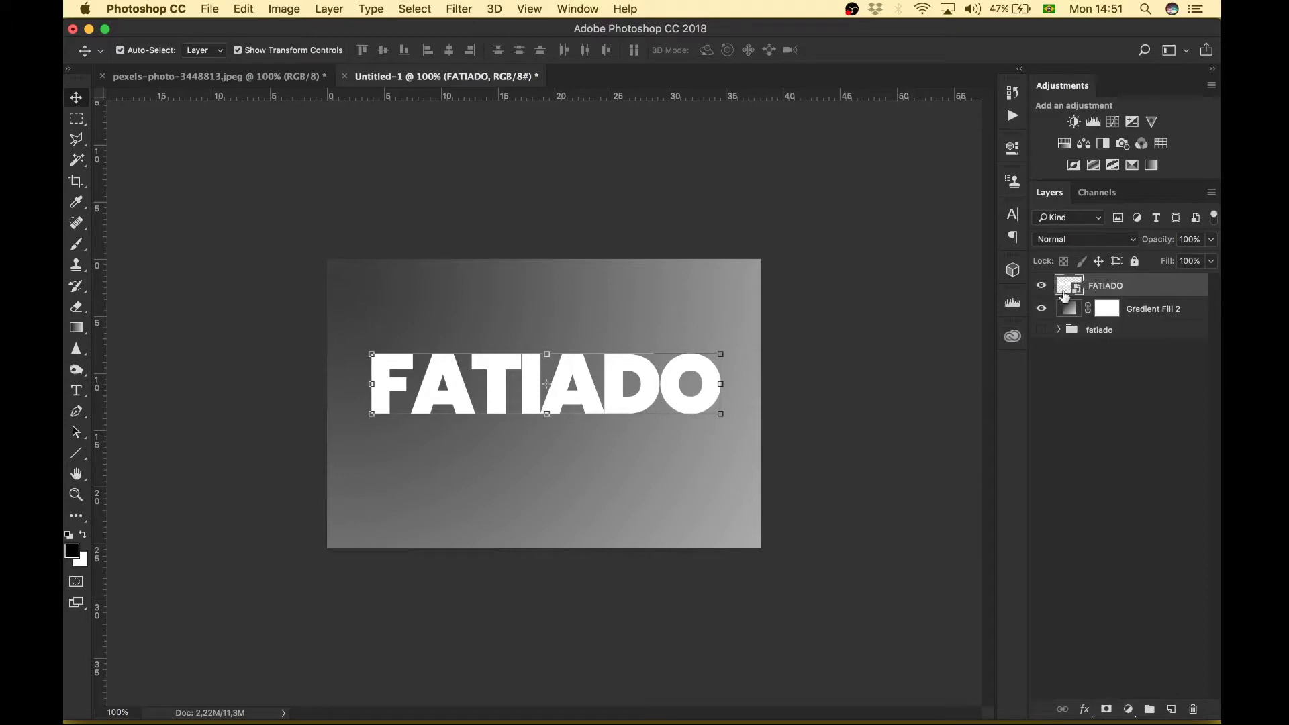
Outline the lower half of the FATIADO text with the Polygonal Lasso, its upper edge cutting diagonally upward across all the letters
left_click(1131, 359)
left_click(1135, 290)
left_click(80, 143)
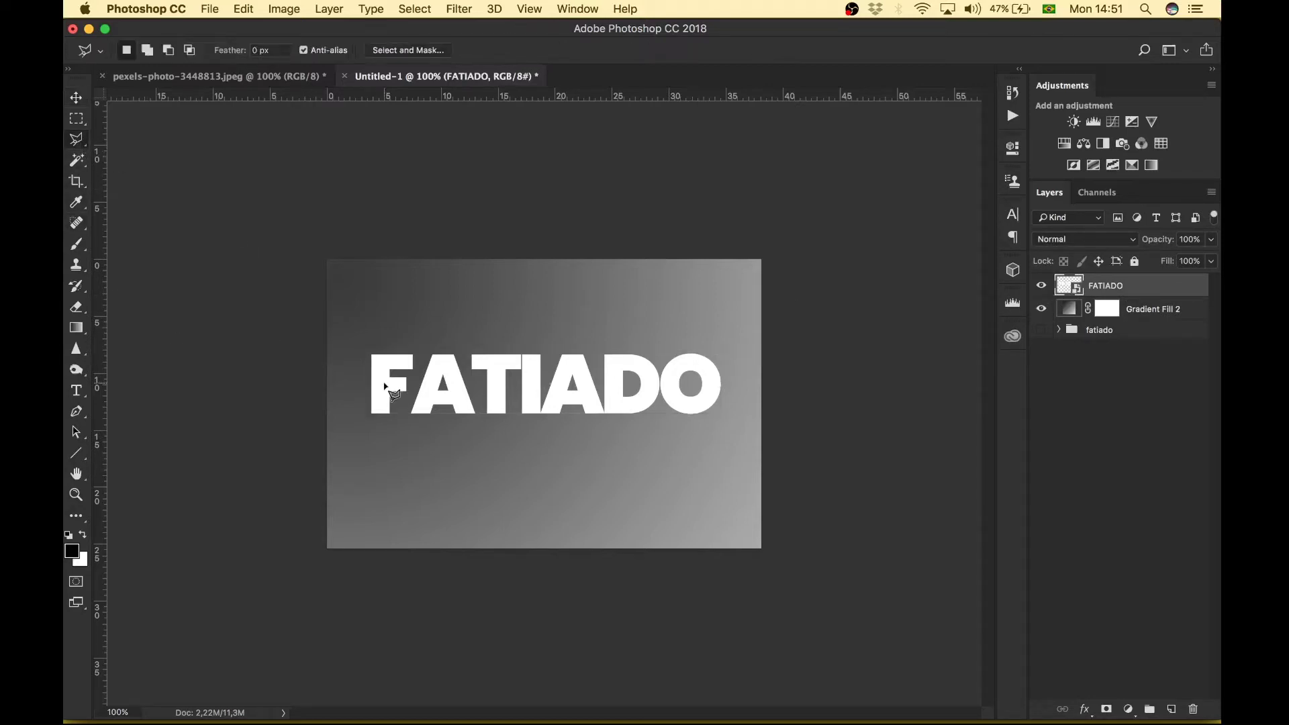
left_click(350, 390)
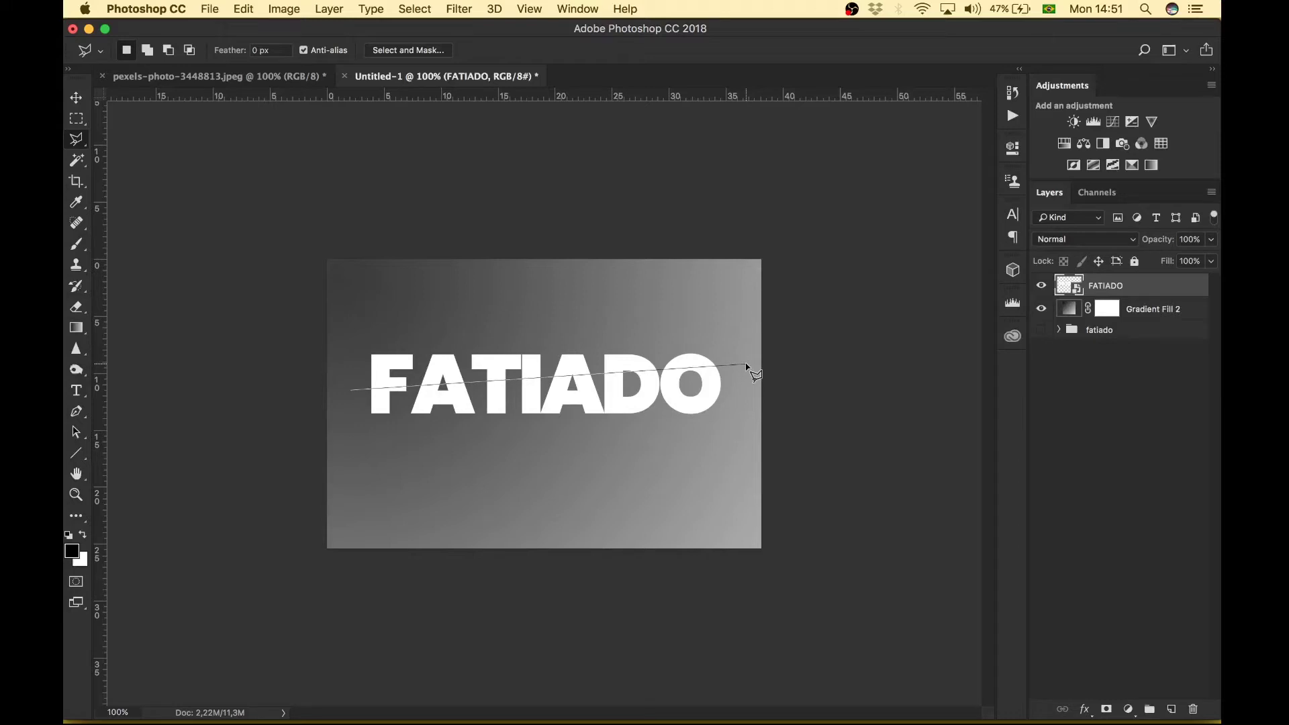
left_click(746, 365)
left_click(744, 451)
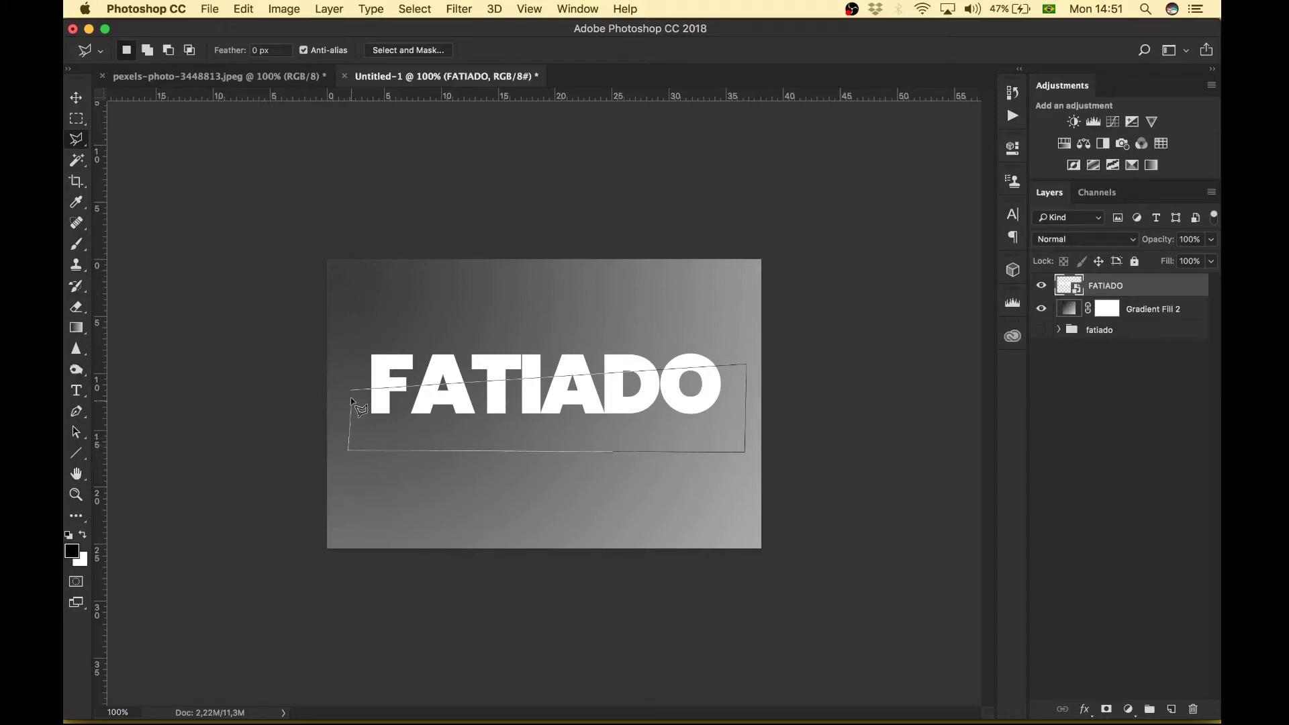
left_click(351, 392)
Nudge the selected lower half of the FATIADO text slightly down and to the right to open a thin diagonal gap
left_click(75, 99)
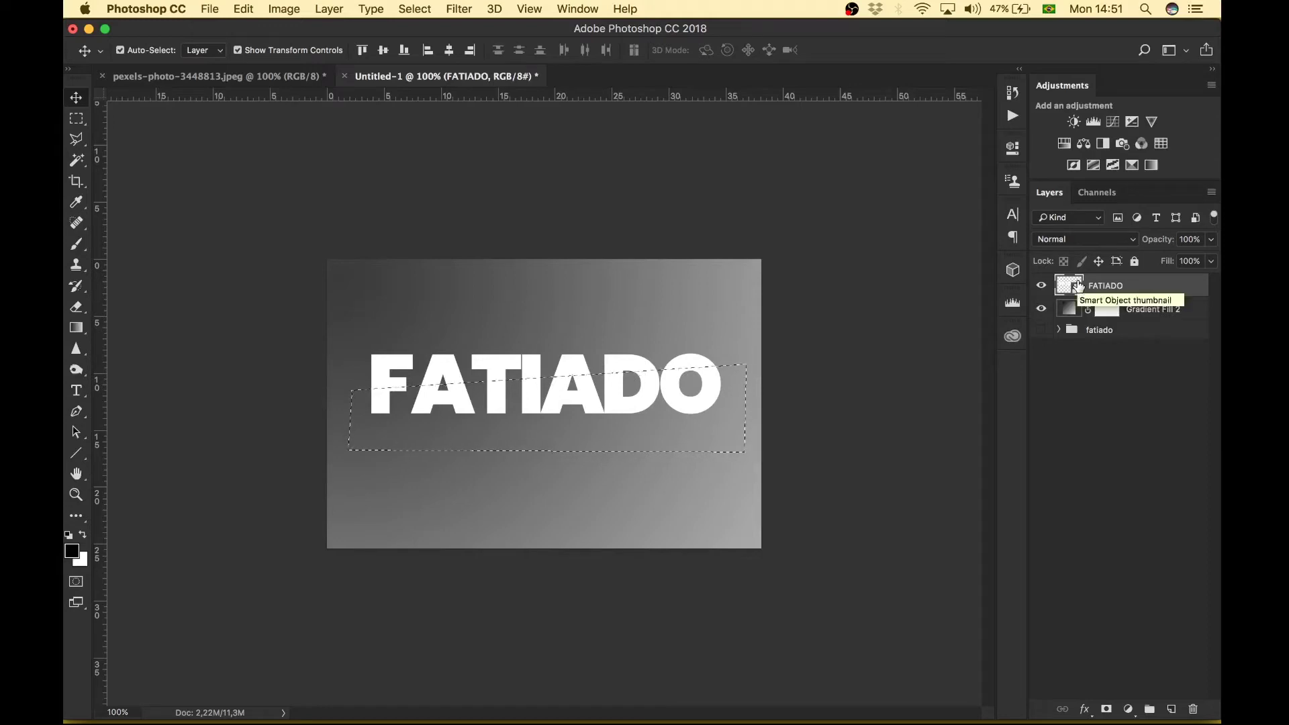
left_click(1077, 287, "alt+shift+super")
key("Down")
key("Down")
key("Down")
key("Down")
key("Down")
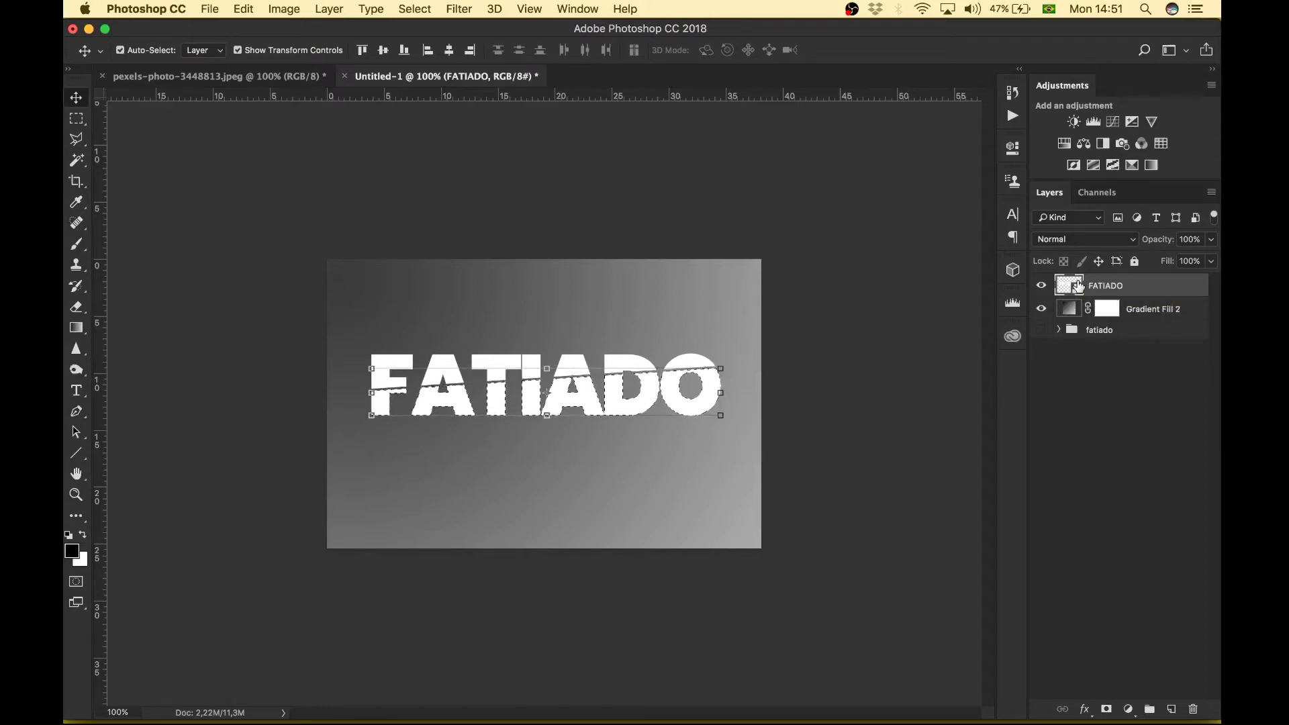
key("Right")
key("Right")
key("Right")
key("Right")
key("Right")
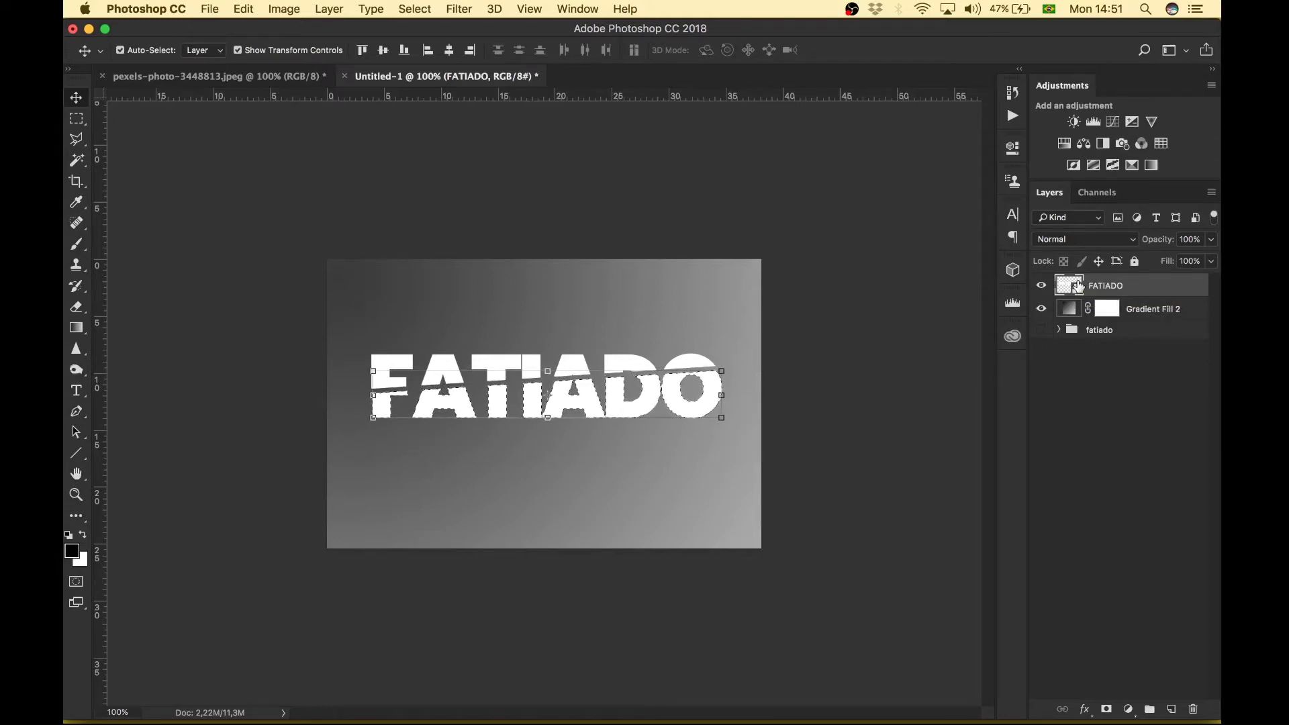
key("Up")
key("Right")
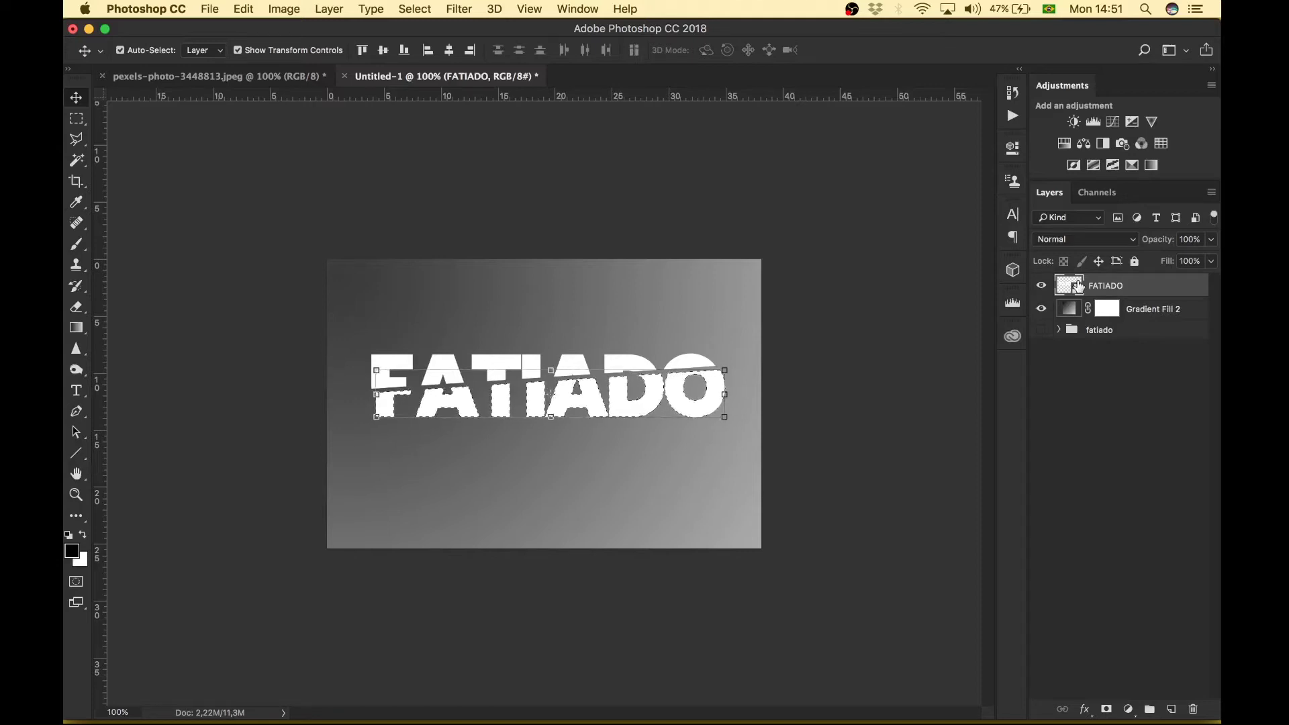
key("Right")
key("Right")
key("Right")
key("Right")
key("Up")
key("Up")
key("Right")
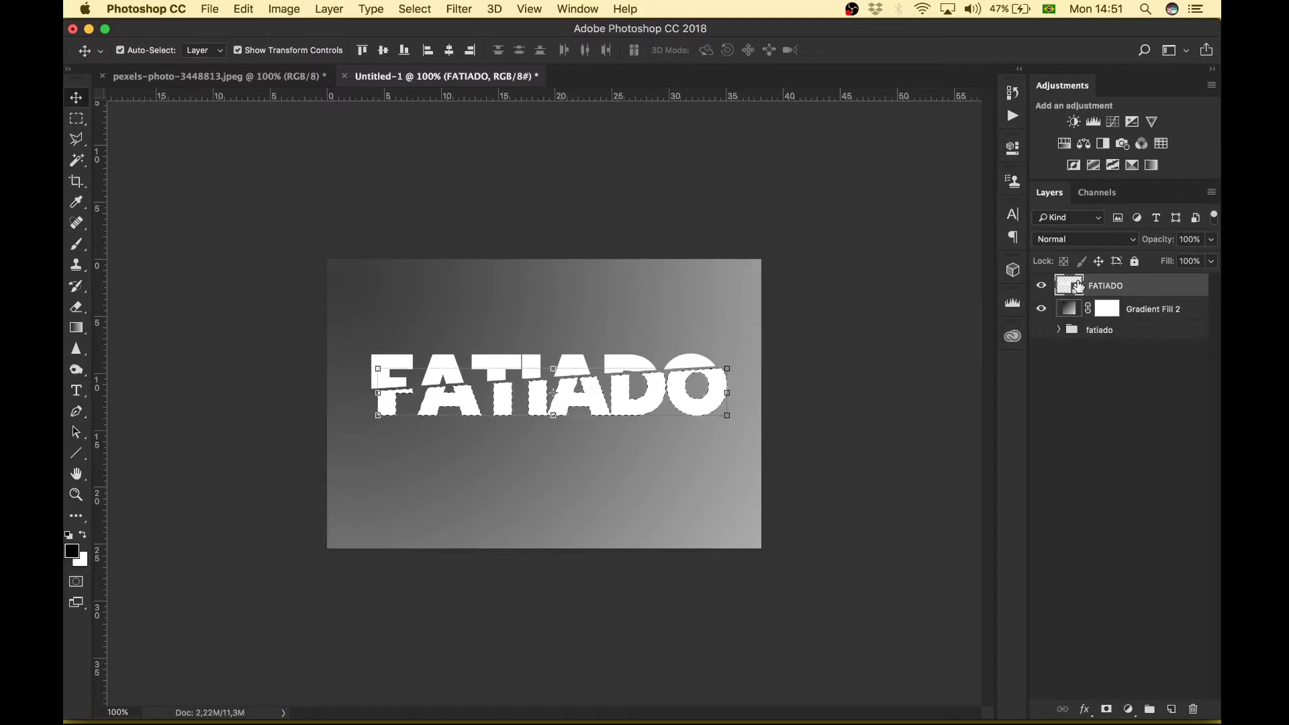
key("Up")
key("Down")
key("super+equal")
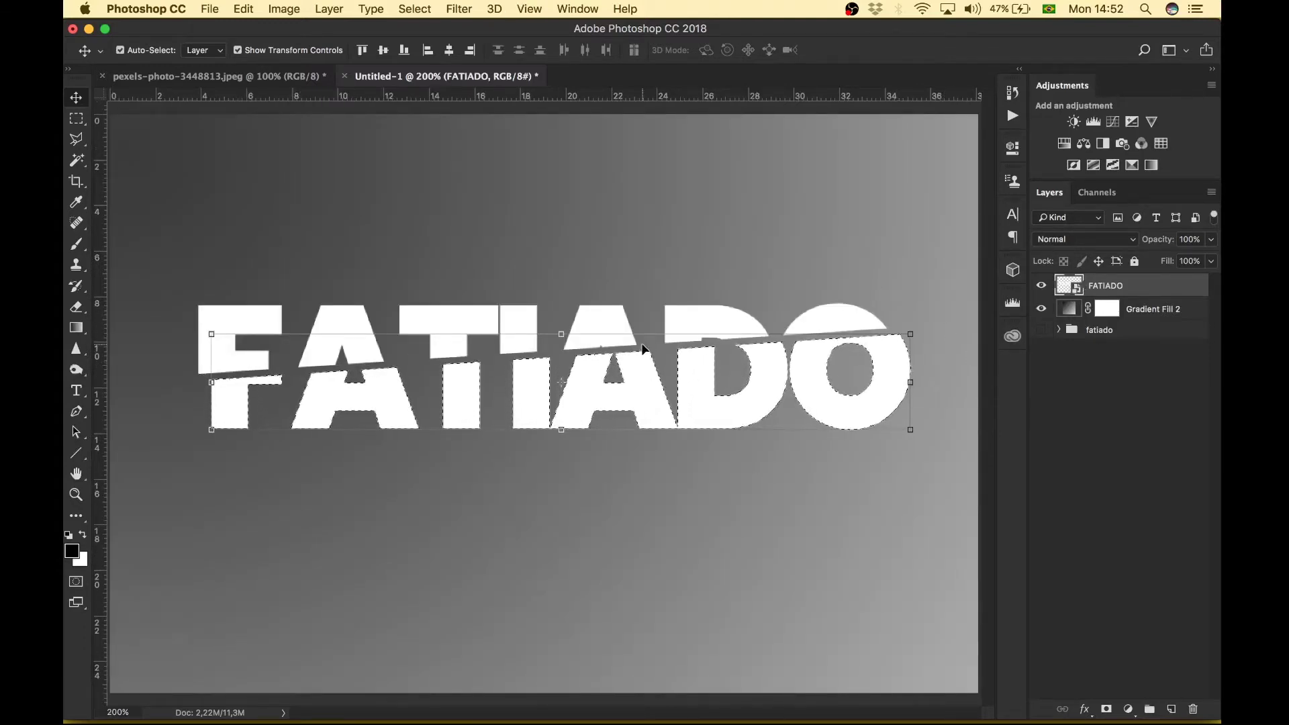
Try deselecting the shifted lower slice and selecting the whole FATIADO layer, and undo the deselection
left_click(463, 11)
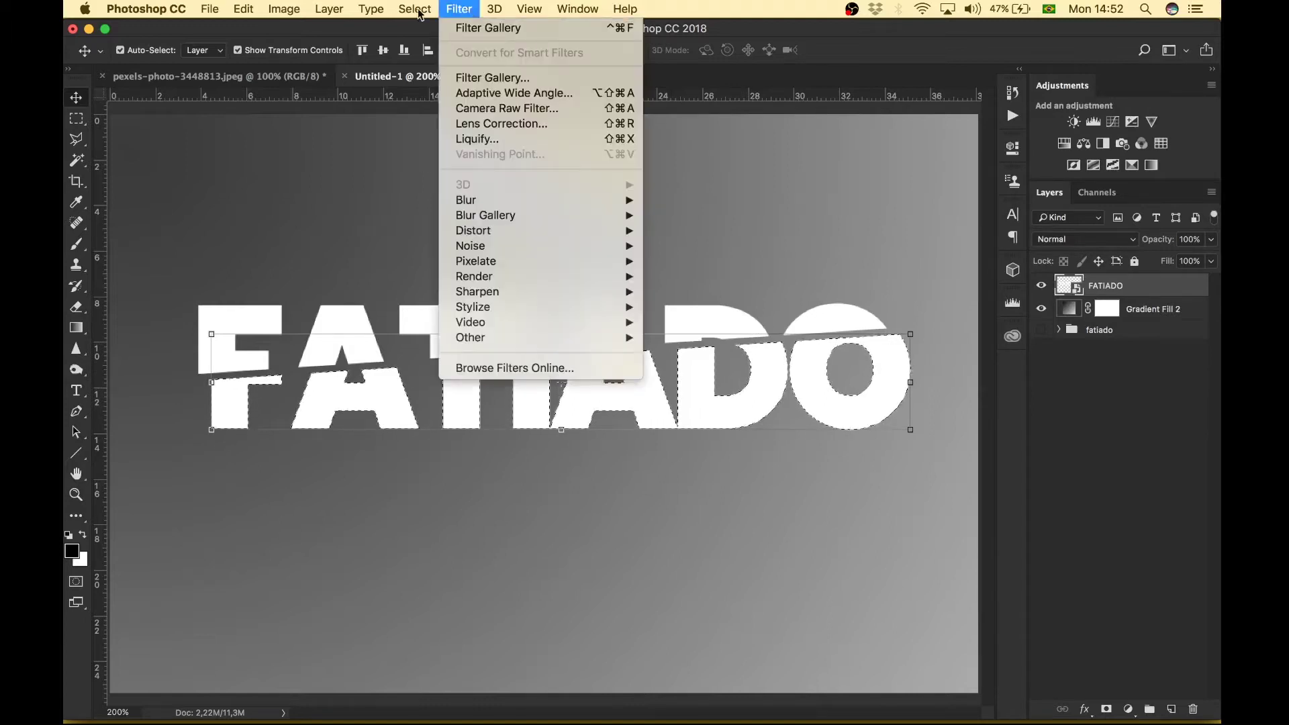
mouse_move(419, 12)
left_click(436, 43)
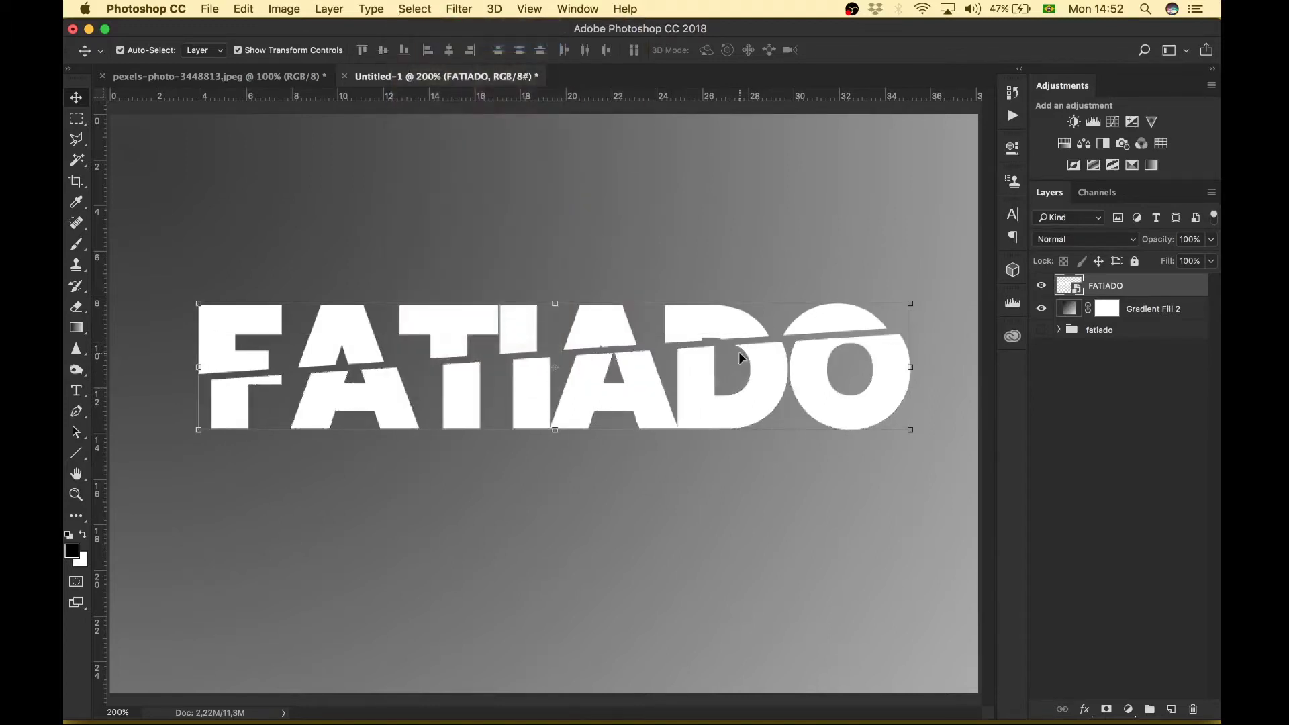
left_click(1119, 466)
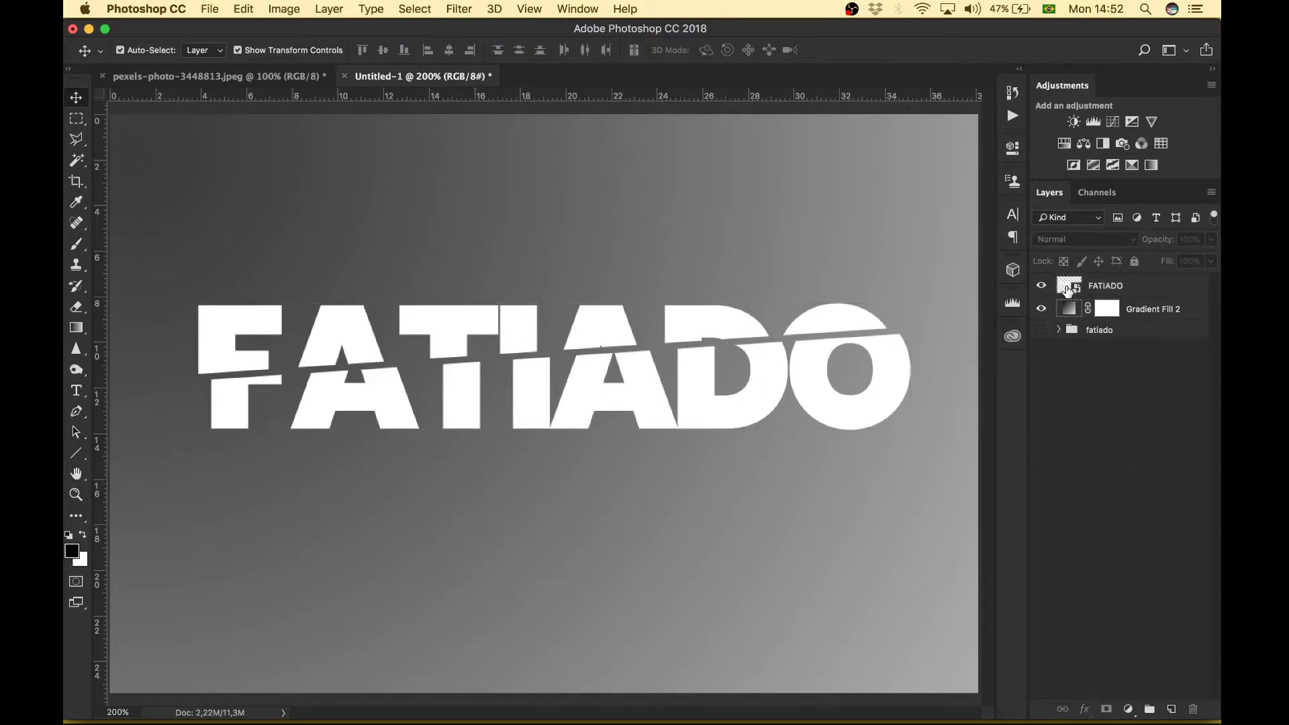
left_click(1067, 289)
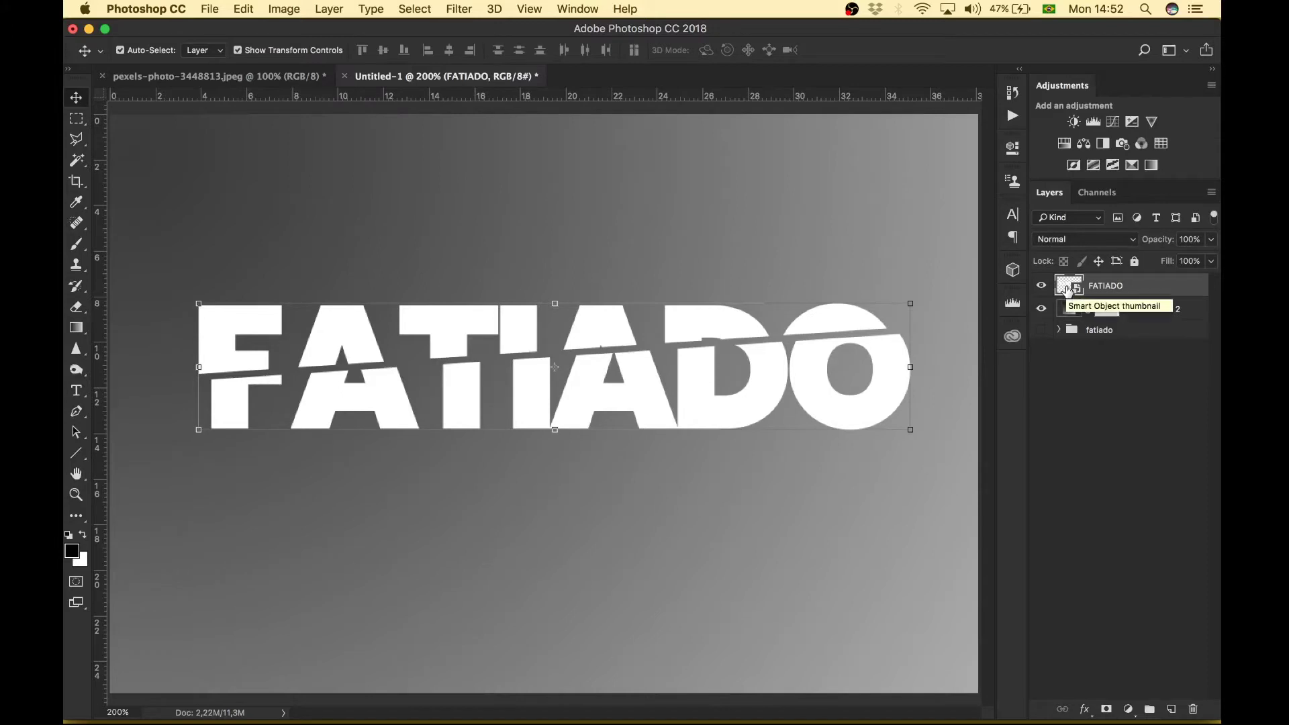
key("super+z")
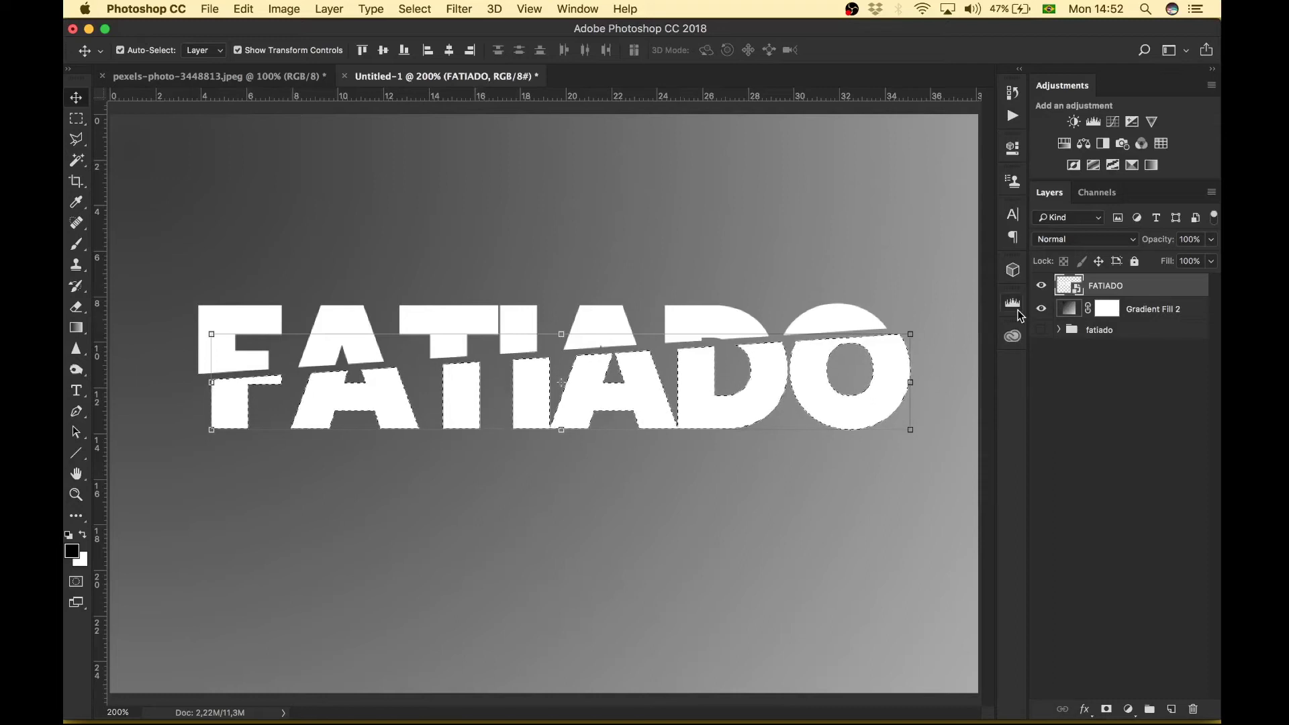
Copy the selected lower slice to a new layer and check it by briefly hiding the FATIADO layer
key("super+j")
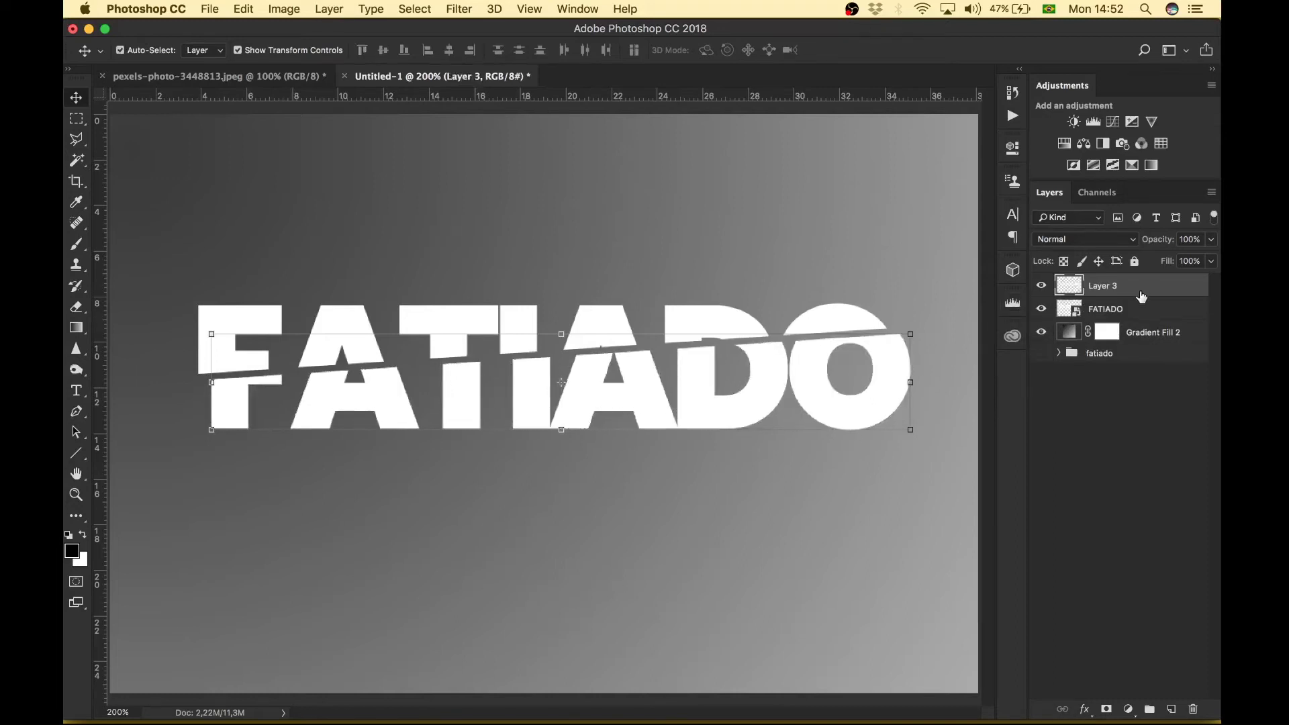
left_click(1041, 311)
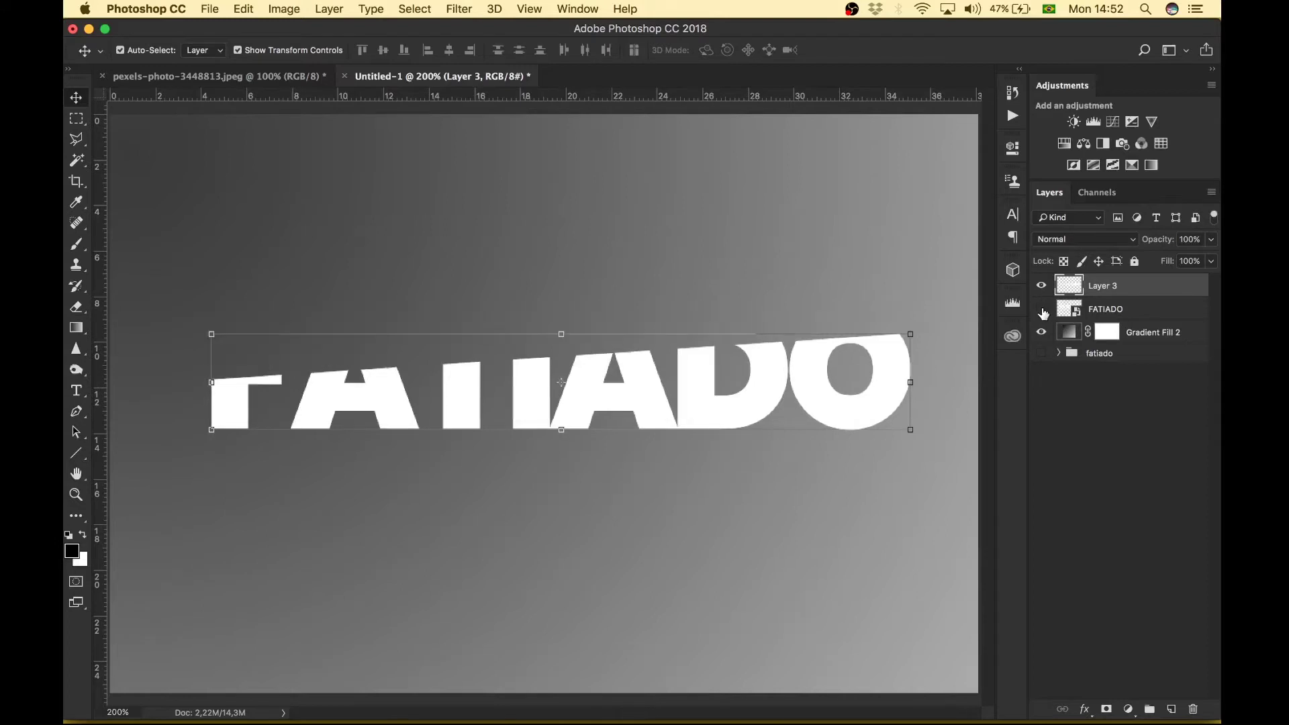
left_click(1041, 310)
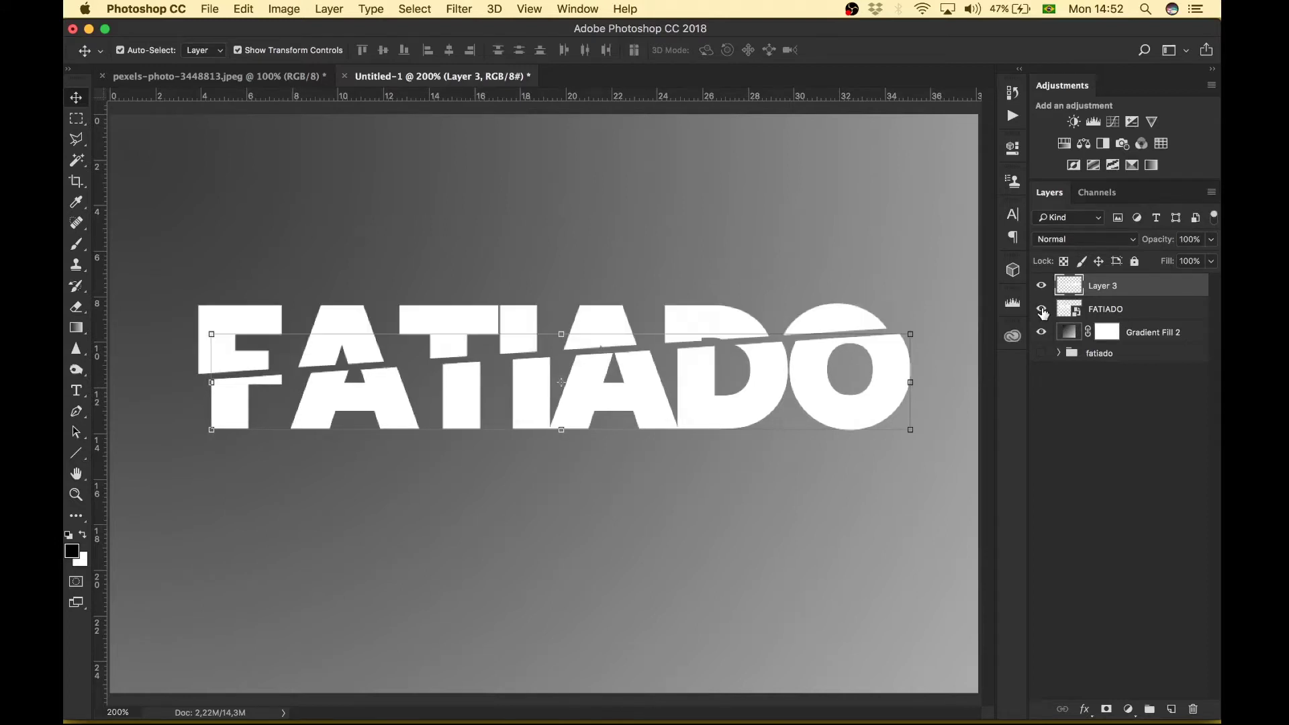
left_click(1117, 424)
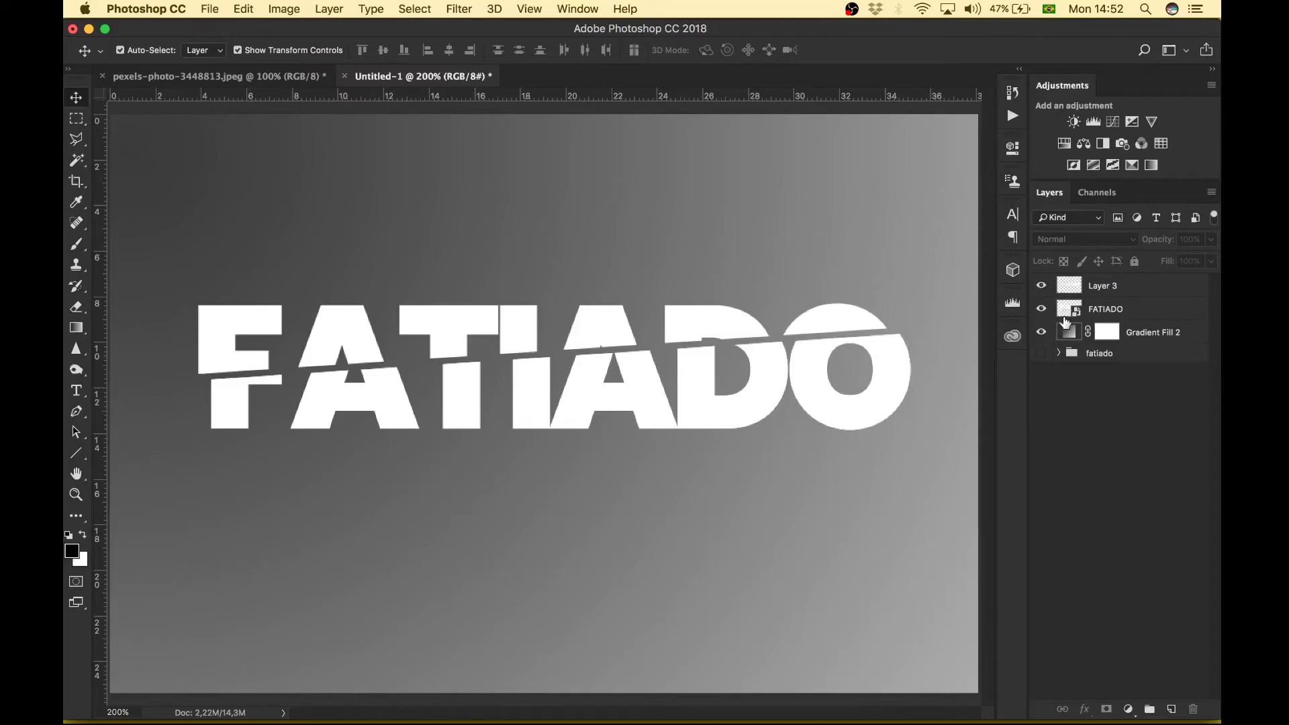
Load the pixels of Layer 3 as a selection, hiding the FATIADO layer meanwhile and showing it again
left_click(1158, 314)
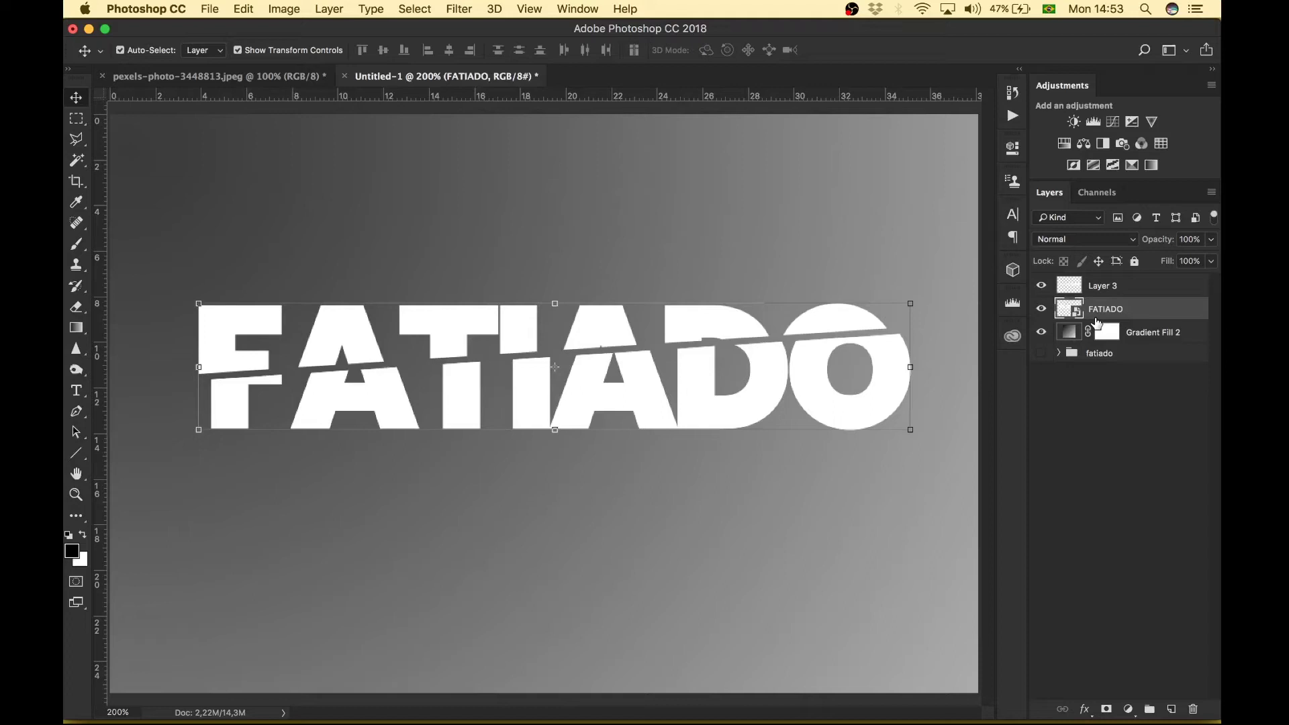
left_click(1066, 289)
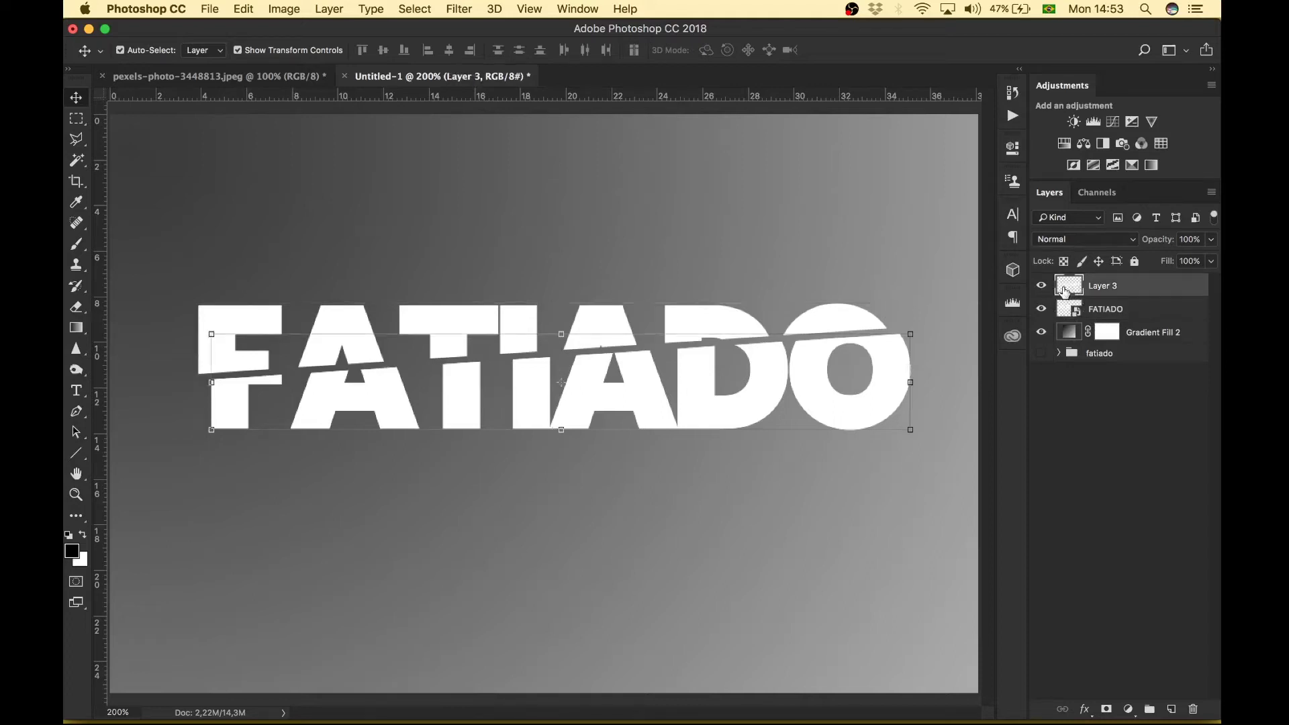
left_click(1040, 310)
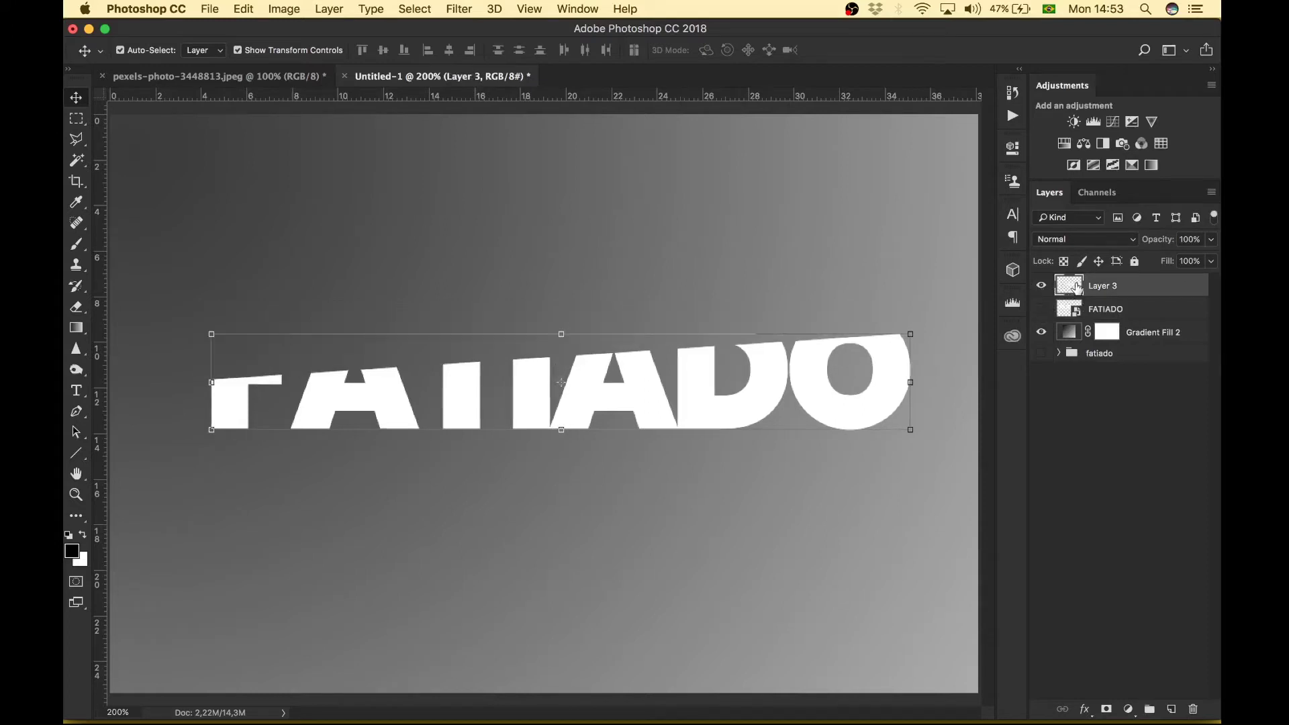
right_click(1074, 287)
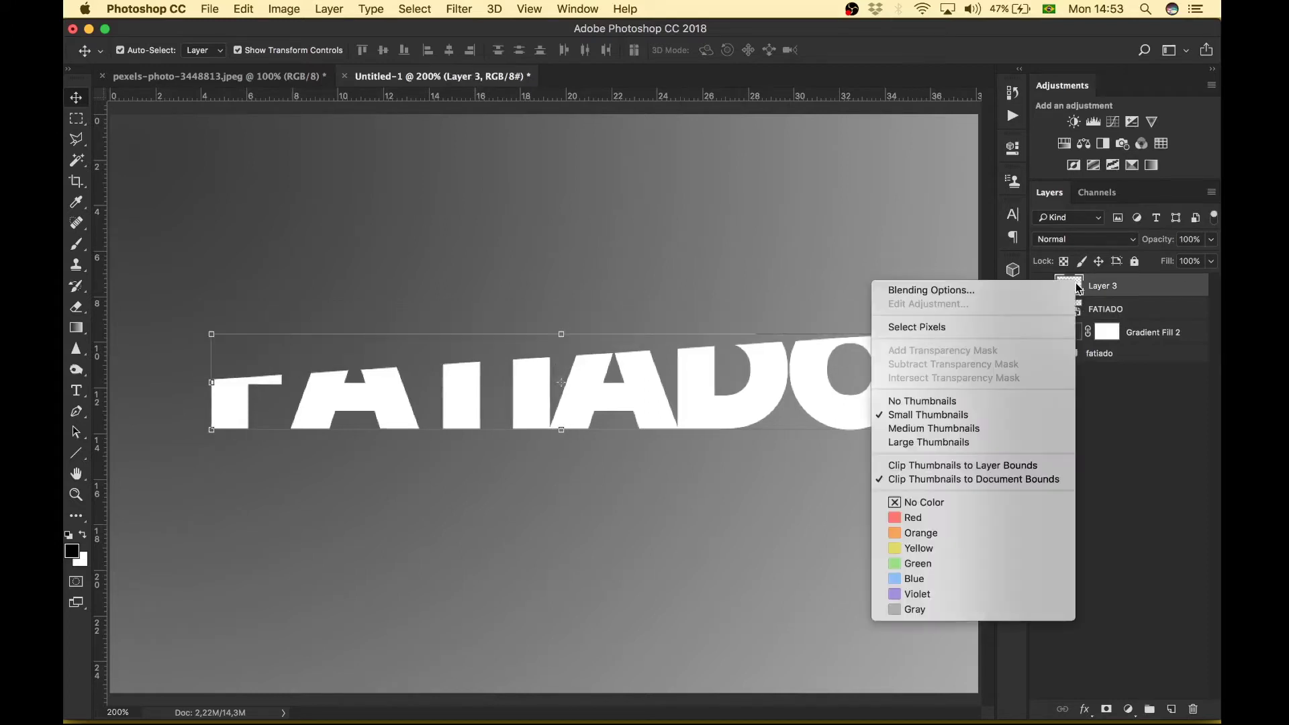
left_click(1021, 327)
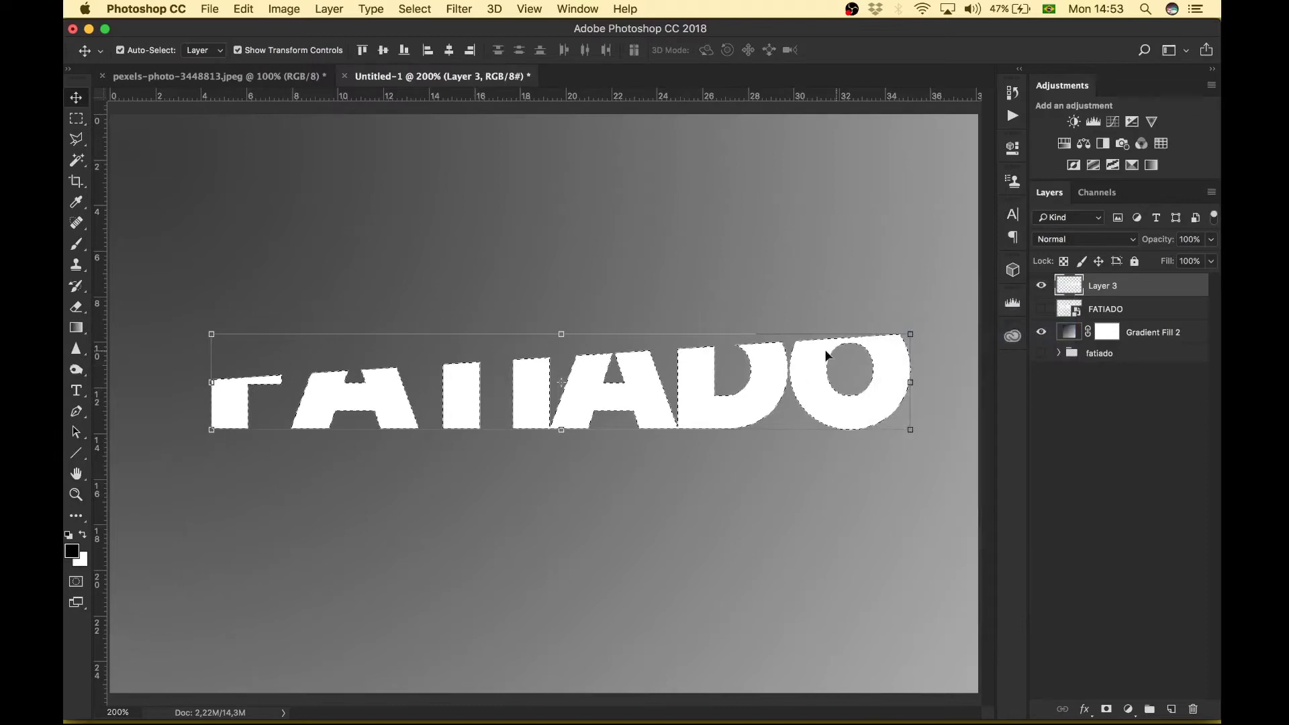
left_click(1041, 309)
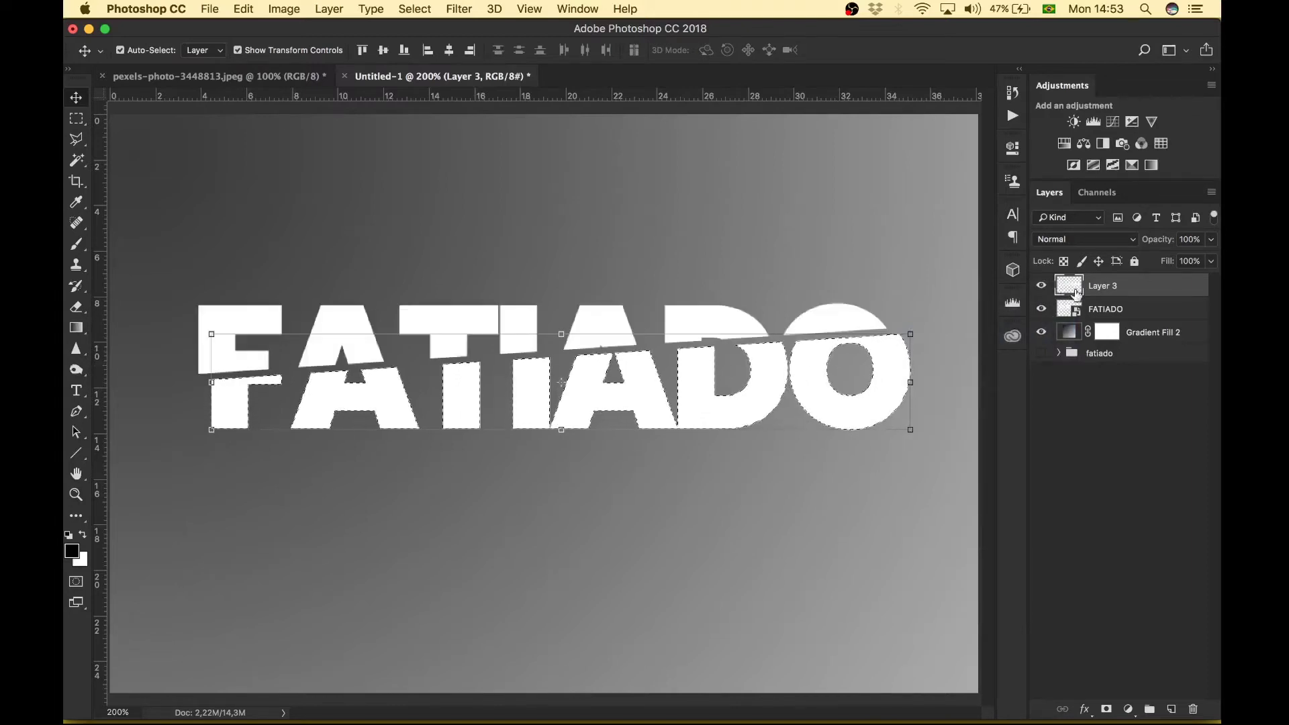
Try to delete the selected lower slice from the FATIADO smart object
left_click(1067, 313)
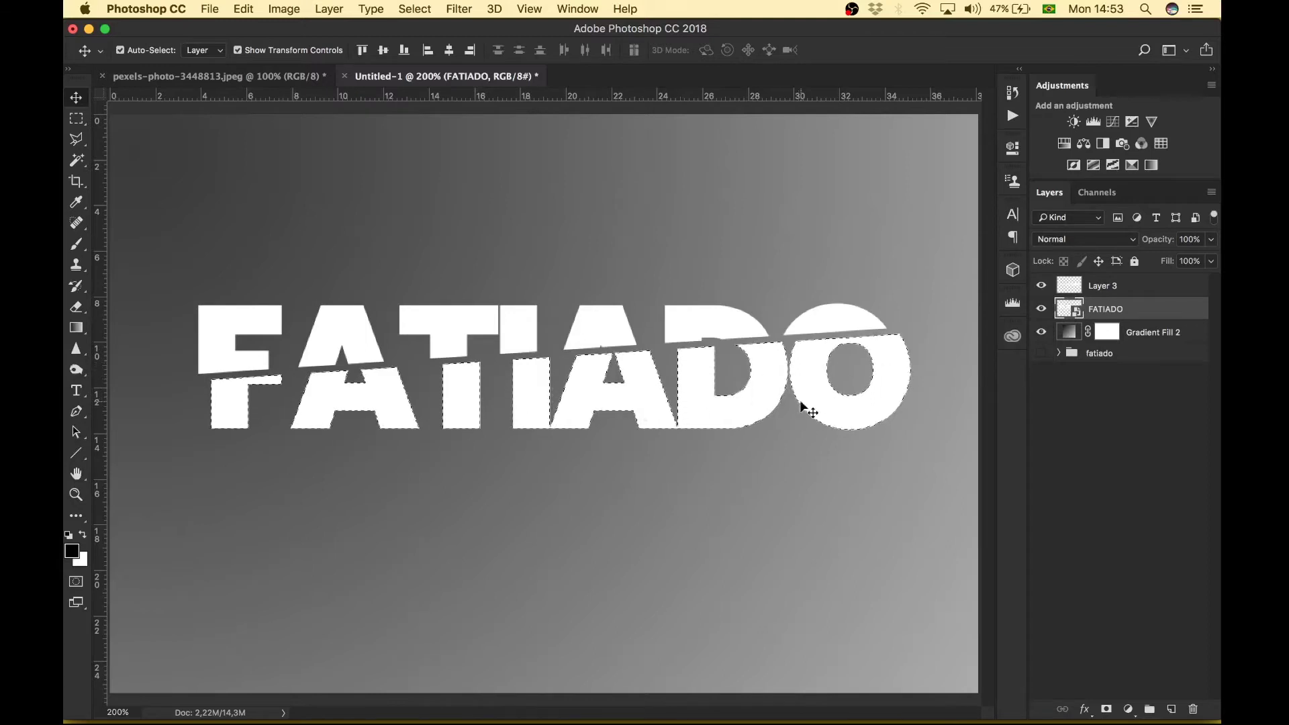
key("BackSpace")
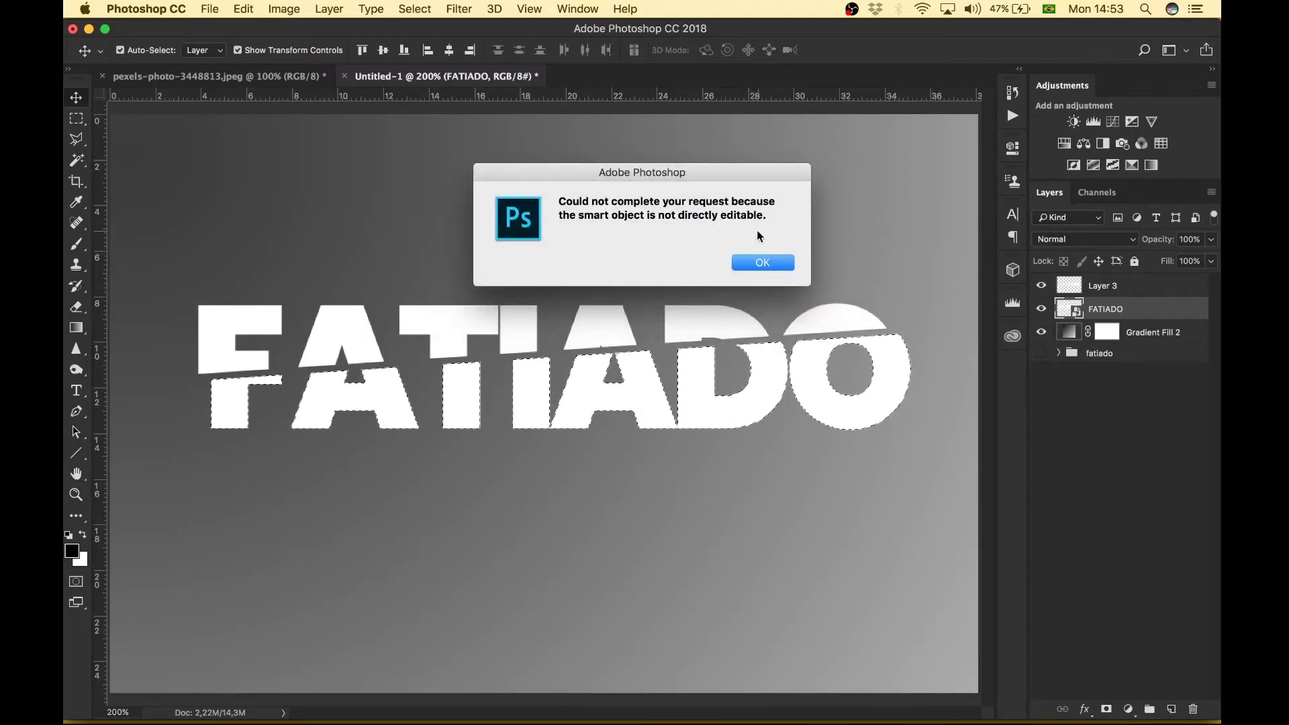
left_click(772, 263)
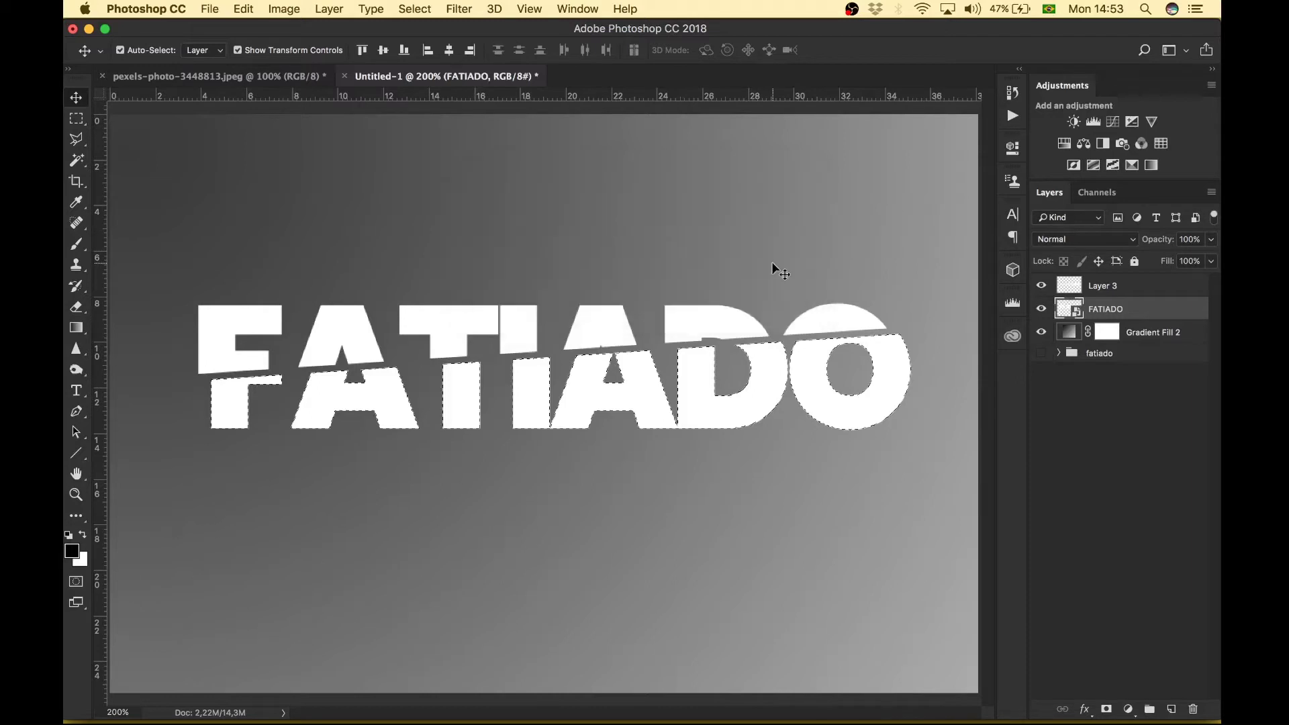
Rasterize the FATIADO layer and delete the selected lower slice from it, hiding Layer 3 and clearing the selection
right_click(1154, 309)
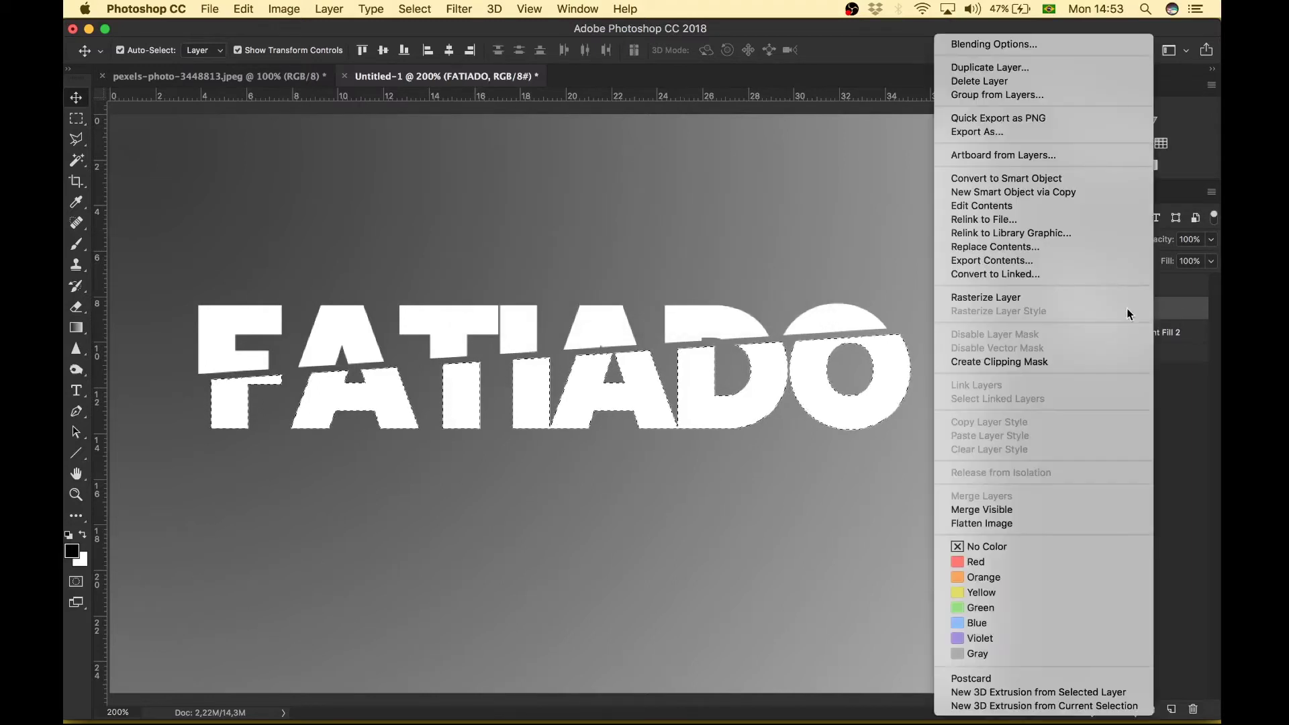
left_click(977, 299)
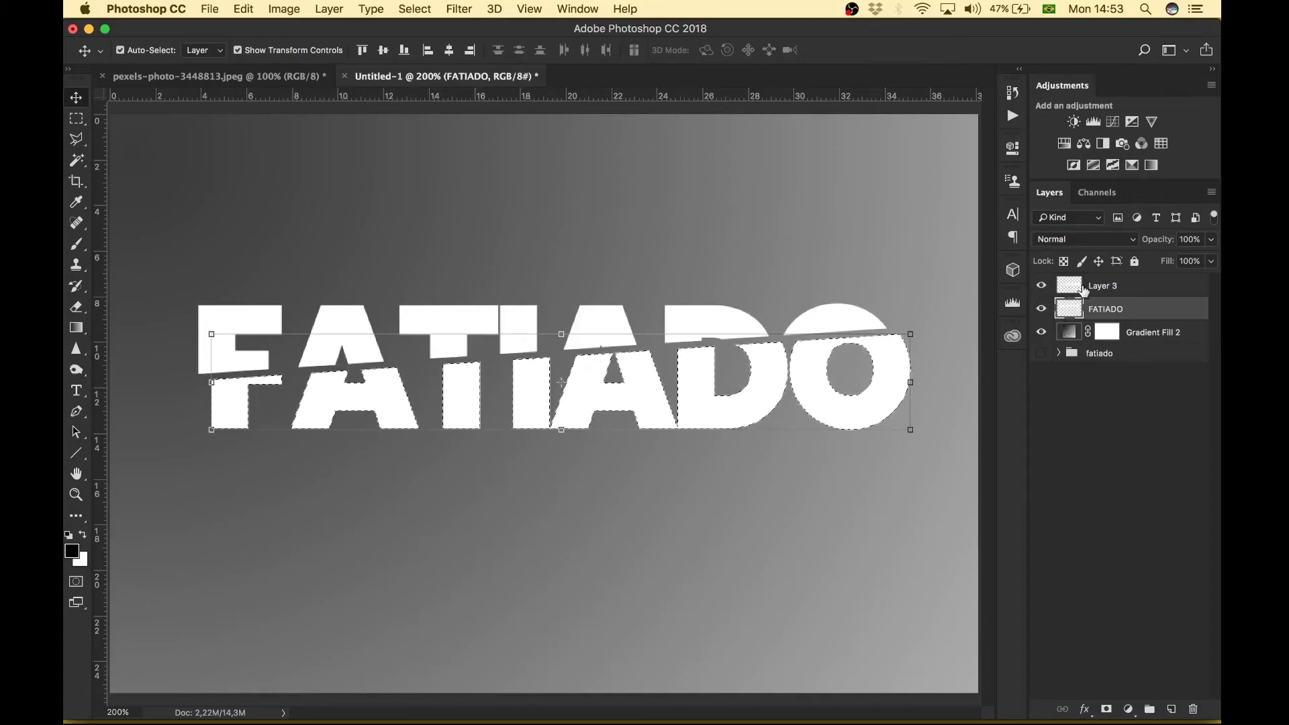
left_click(1041, 287)
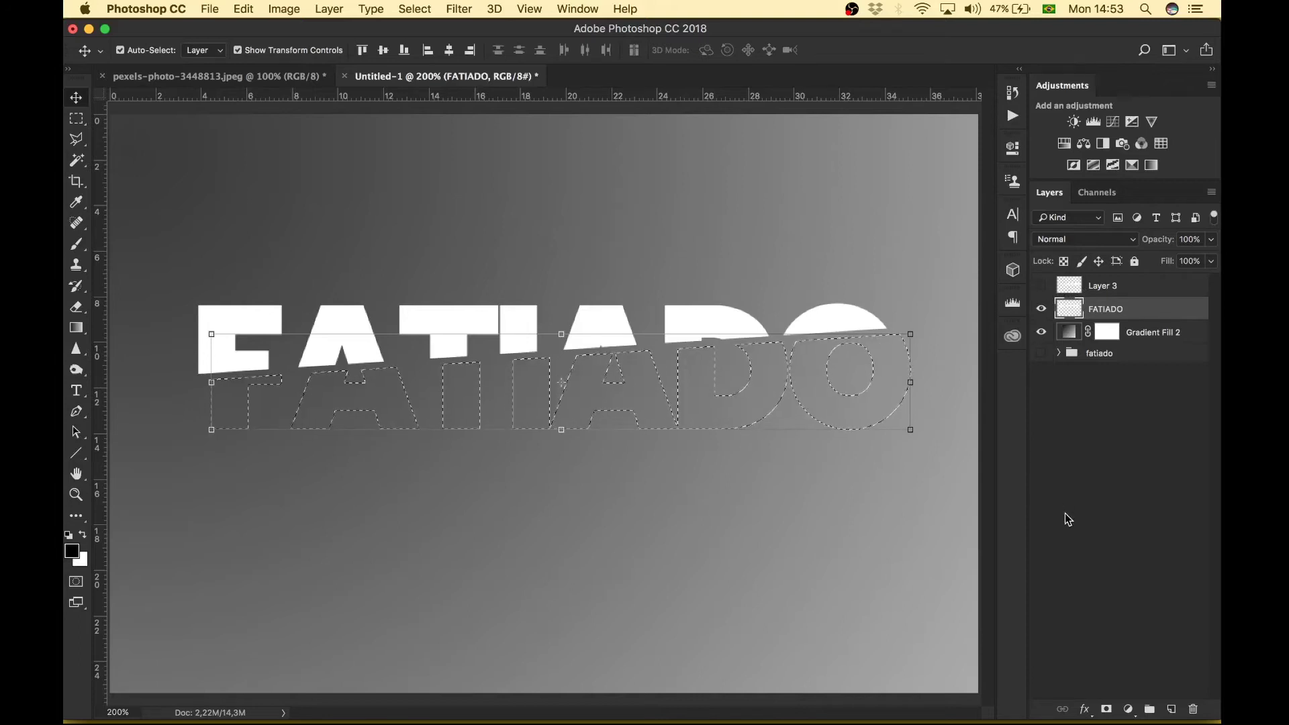
key("super+d")
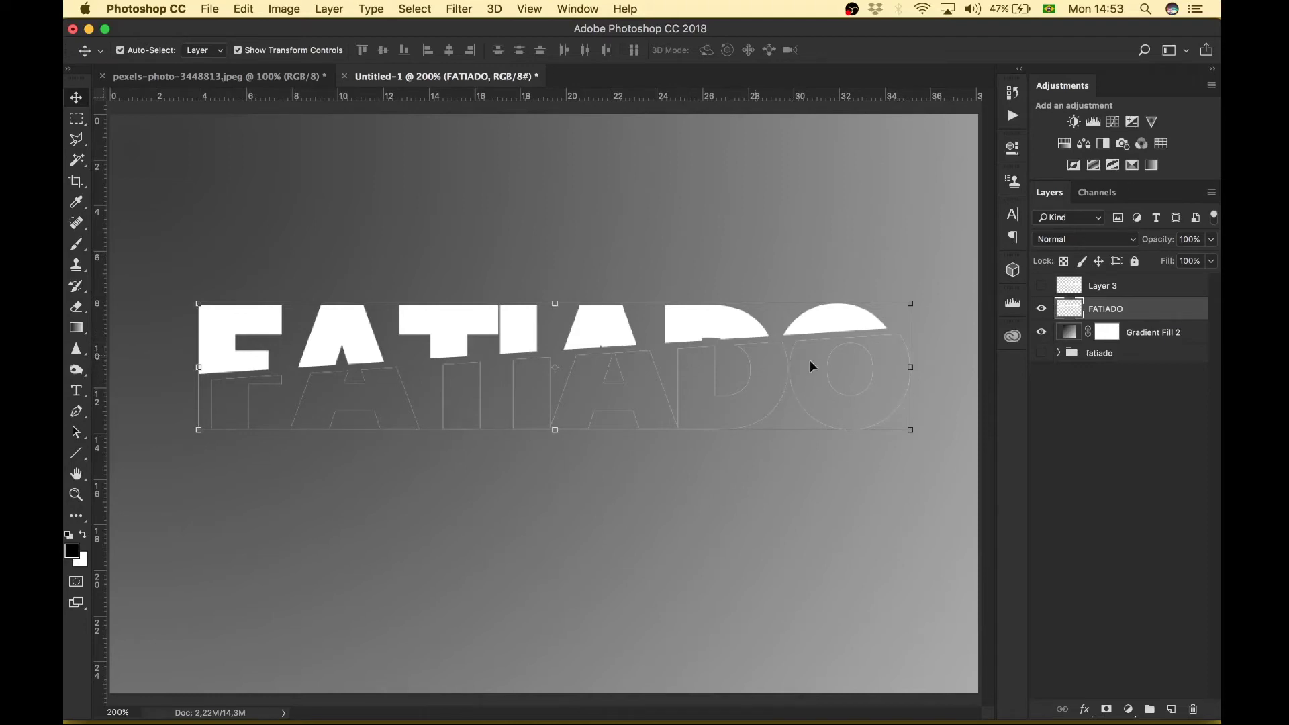
Erase the leftover outlines of the lower letters on the FATIADO layer with a 40 px Eraser, and show Layer 3
left_click(1104, 404)
left_click(1071, 315)
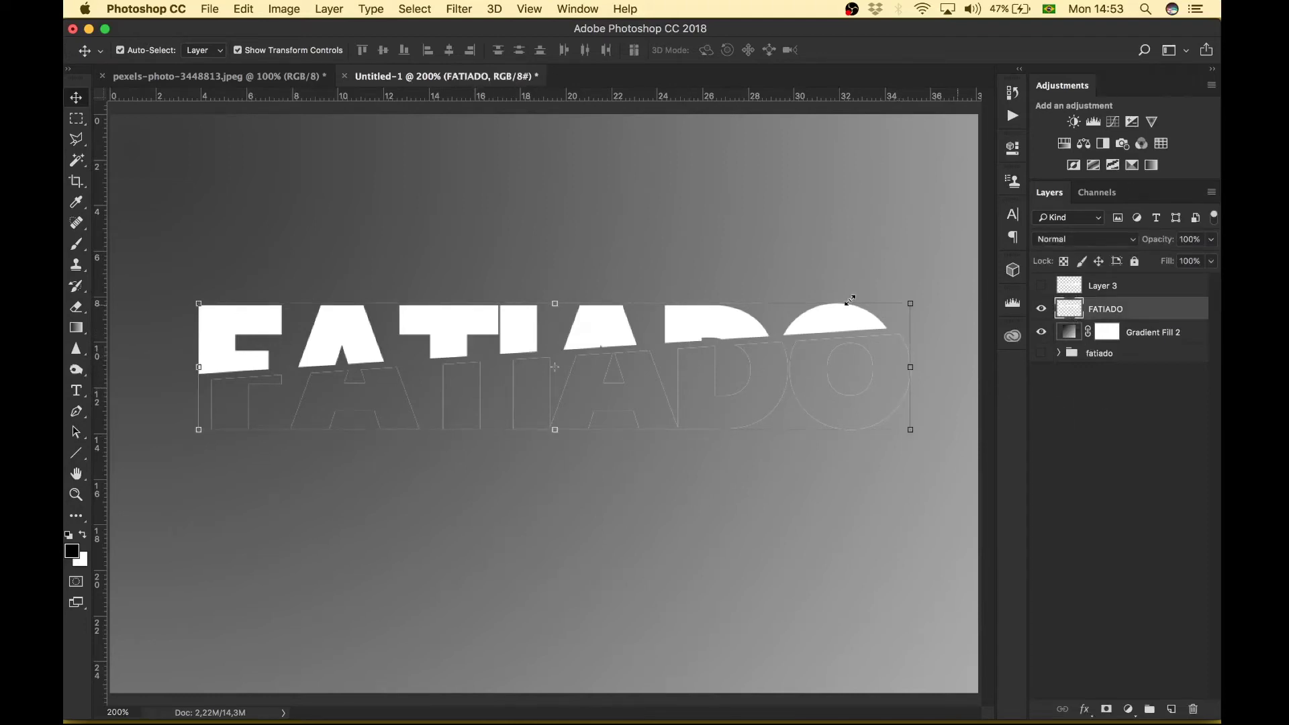
left_click(76, 307)
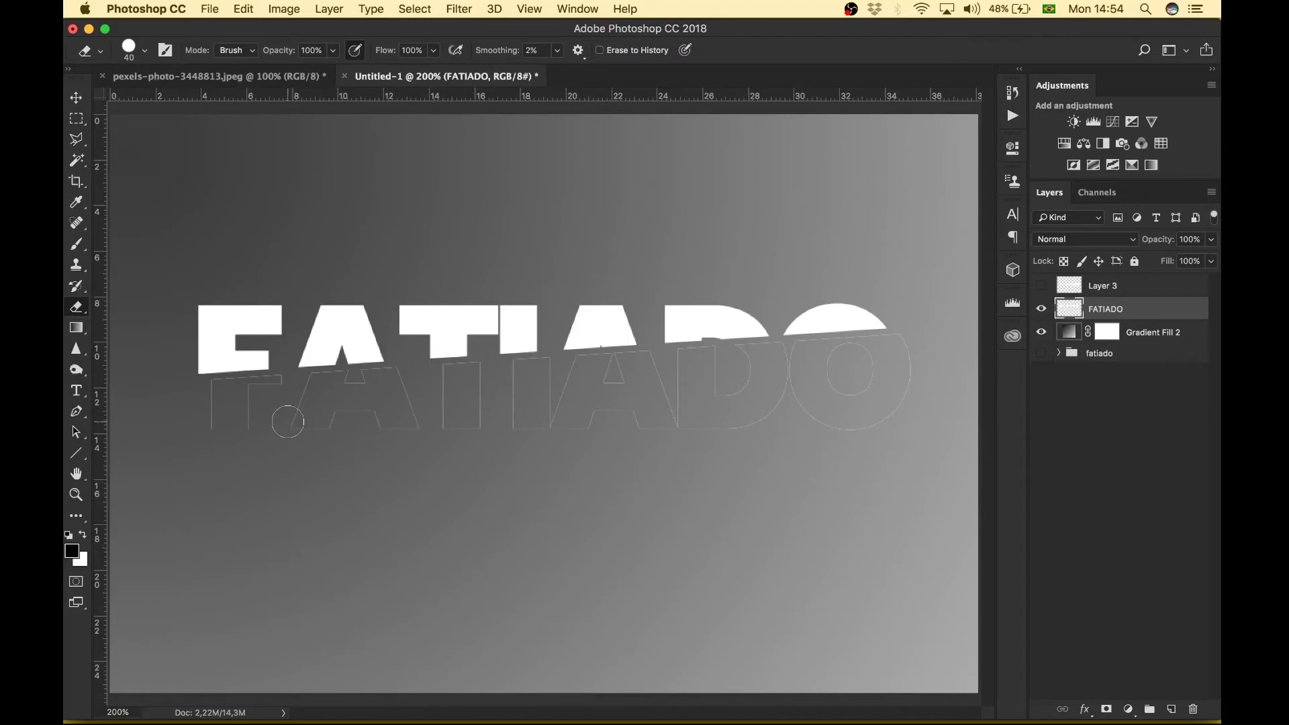
mouse_move(203, 395)
left_mouse_down()
mouse_move(288, 392)
mouse_move(248, 389)
mouse_move(295, 418)
mouse_move(566, 418)
left_mouse_up()
mouse_move(708, 402)
left_mouse_down()
mouse_move(319, 408)
mouse_move(309, 388)
mouse_move(596, 371)
mouse_move(633, 373)
mouse_move(637, 385)
mouse_move(563, 381)
mouse_move(586, 368)
mouse_move(681, 363)
left_mouse_up()
left_click(78, 99)
left_click(1041, 286)
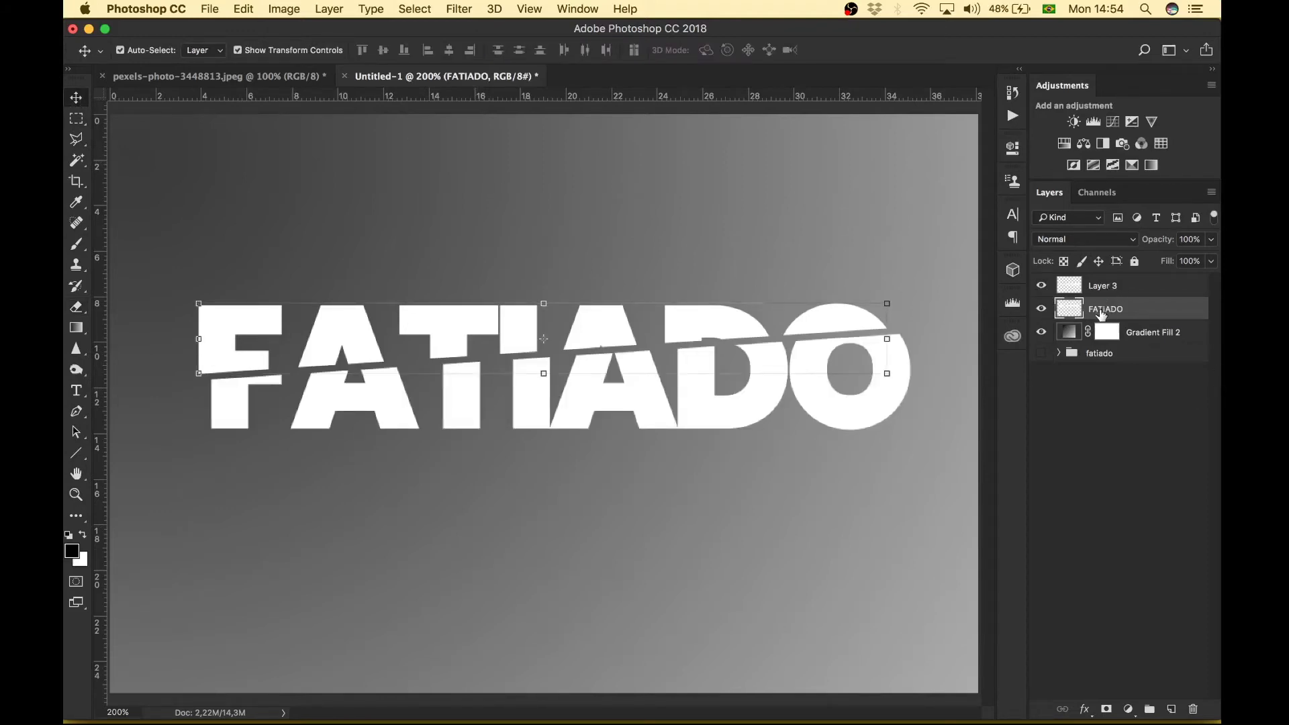
Rename the upper-slice layer to FATIADO CIMA and the lower-slice layer, hidden meanwhile, to FATIADO BAIXO
left_click(1041, 286)
double_click(1124, 308)
type("ci")
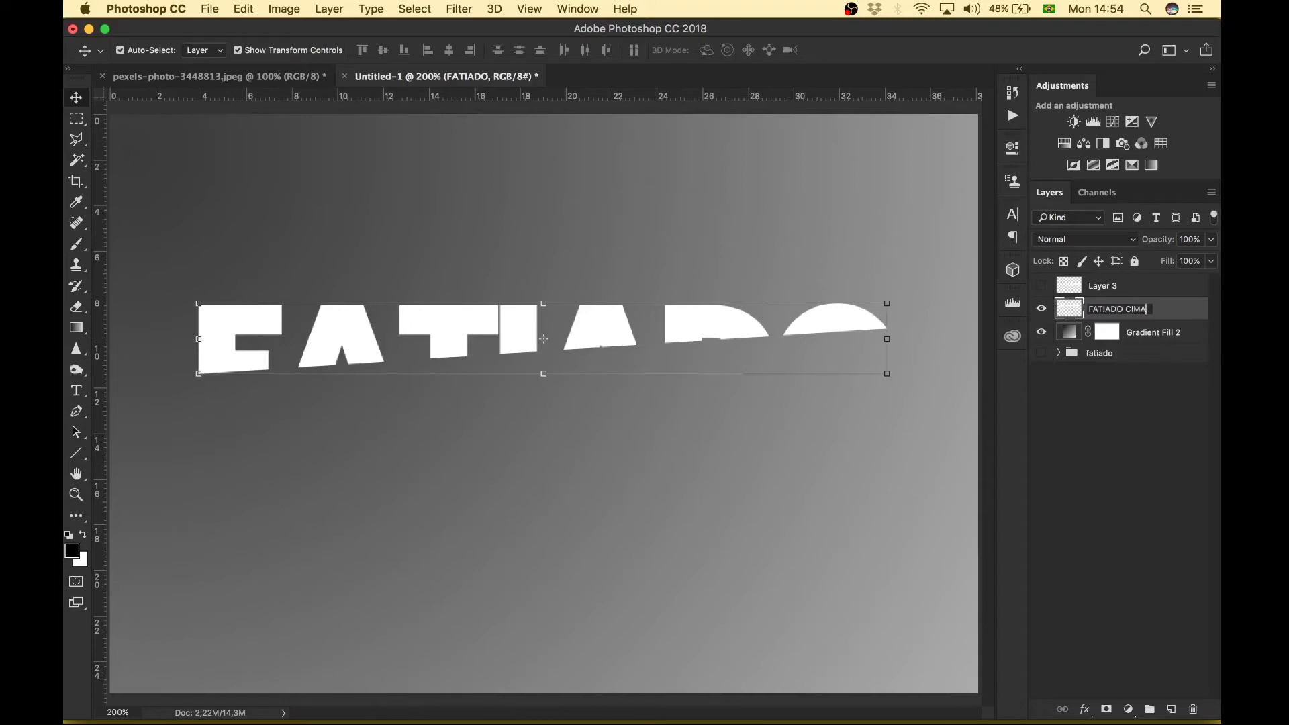
double_click(1100, 285)
type("FAUT")
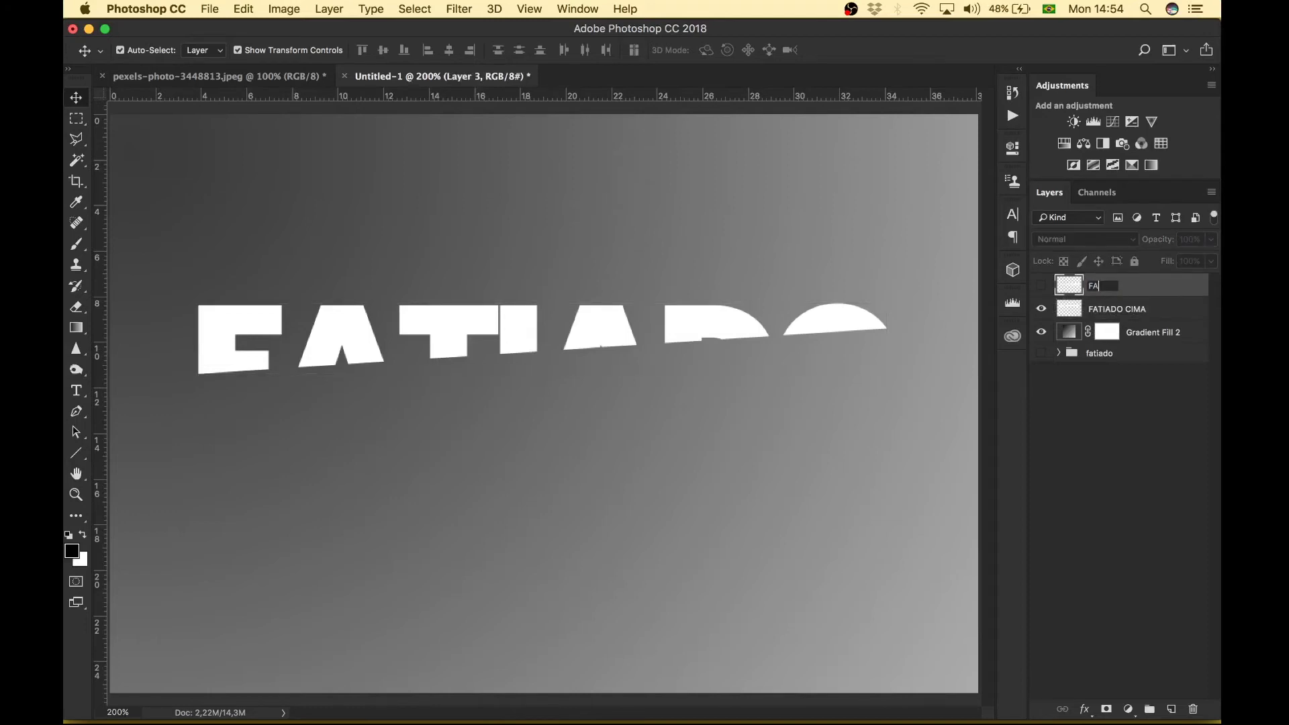
type("ADO BAIXO")
key("Return")
left_click(1121, 440)
left_click(1041, 286)
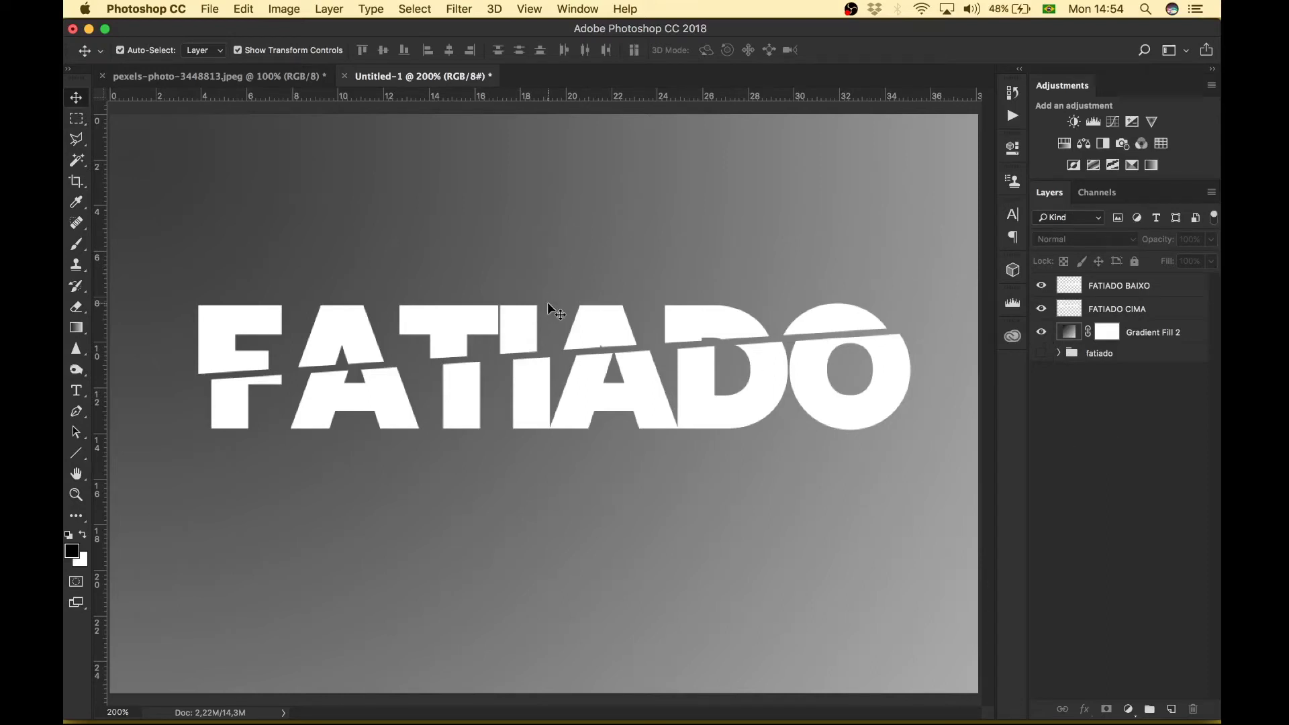
Duplicate the Gradient Fill 2 layer and rasterize the copy
left_click(1075, 336)
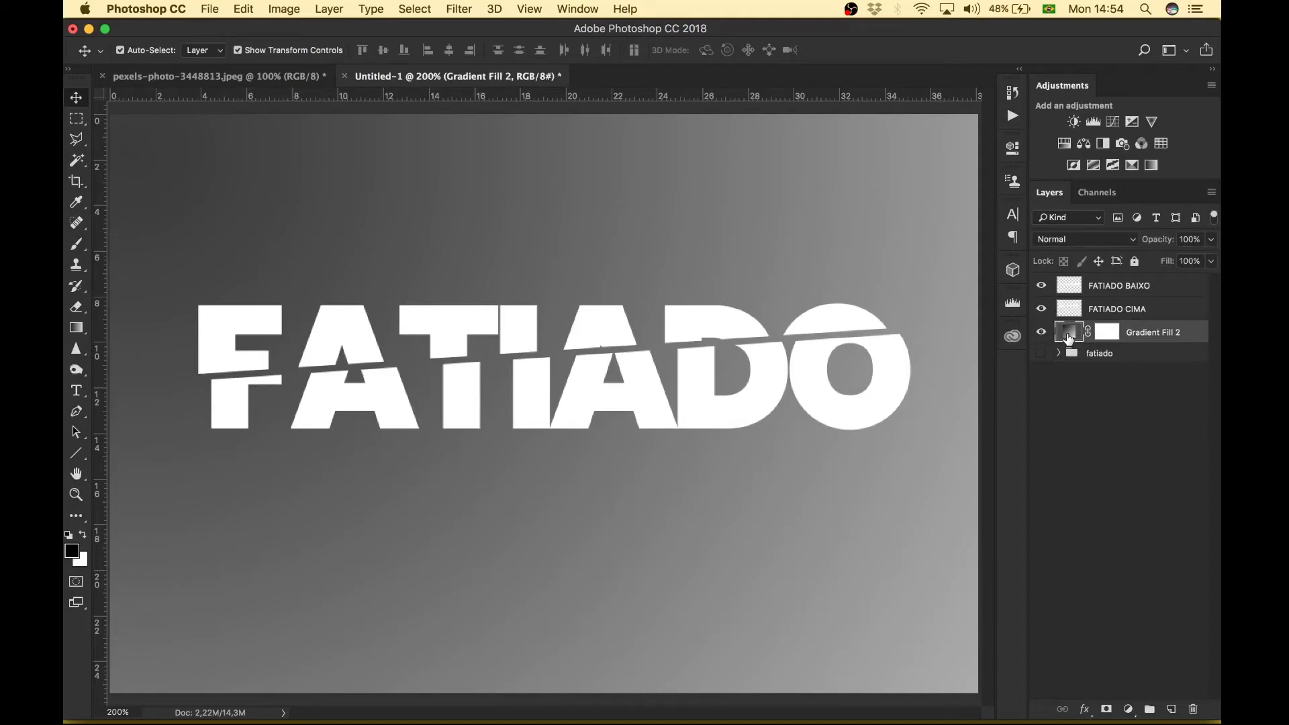
mouse_move(1069, 337)
left_mouse_down()
mouse_move(1101, 376)
mouse_move(1075, 339)
left_mouse_up()
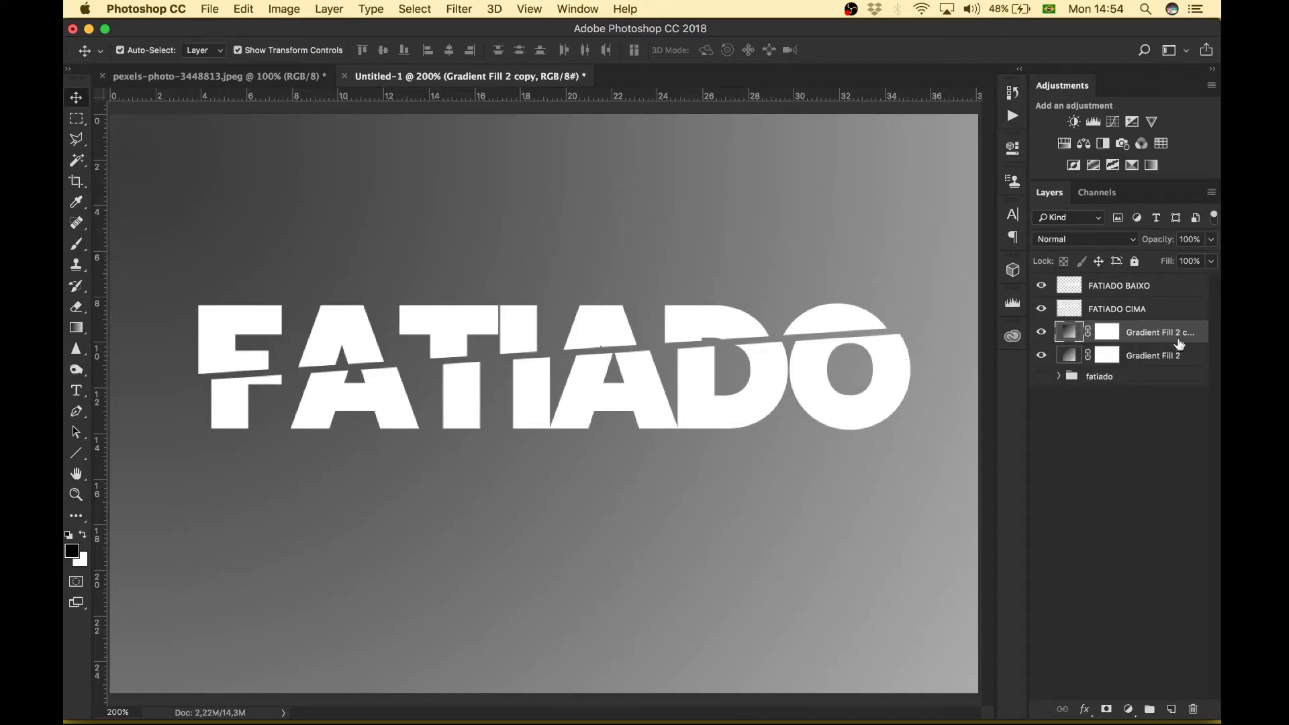
right_click(1158, 334)
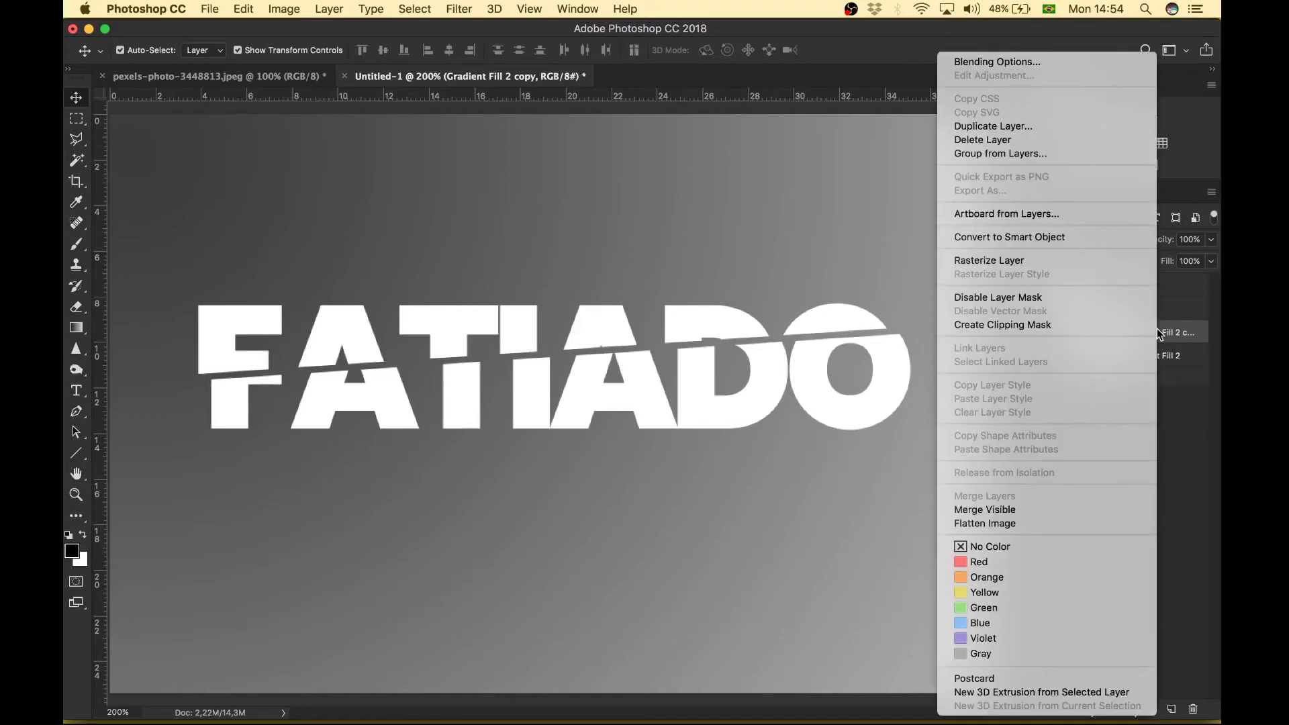
left_click(1020, 262)
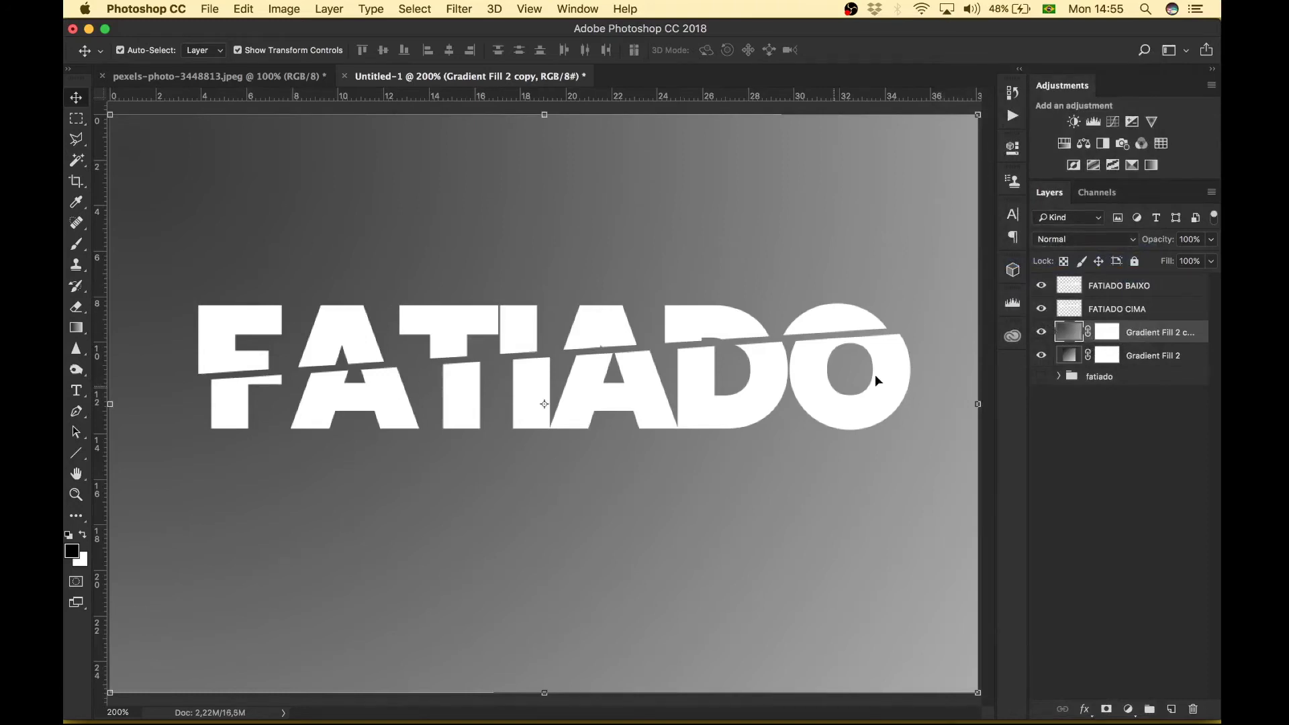
Select a four-sided area around the lower half of the word with the Polygonal Lasso, its upper edge following the diagonal cut
left_click(77, 143)
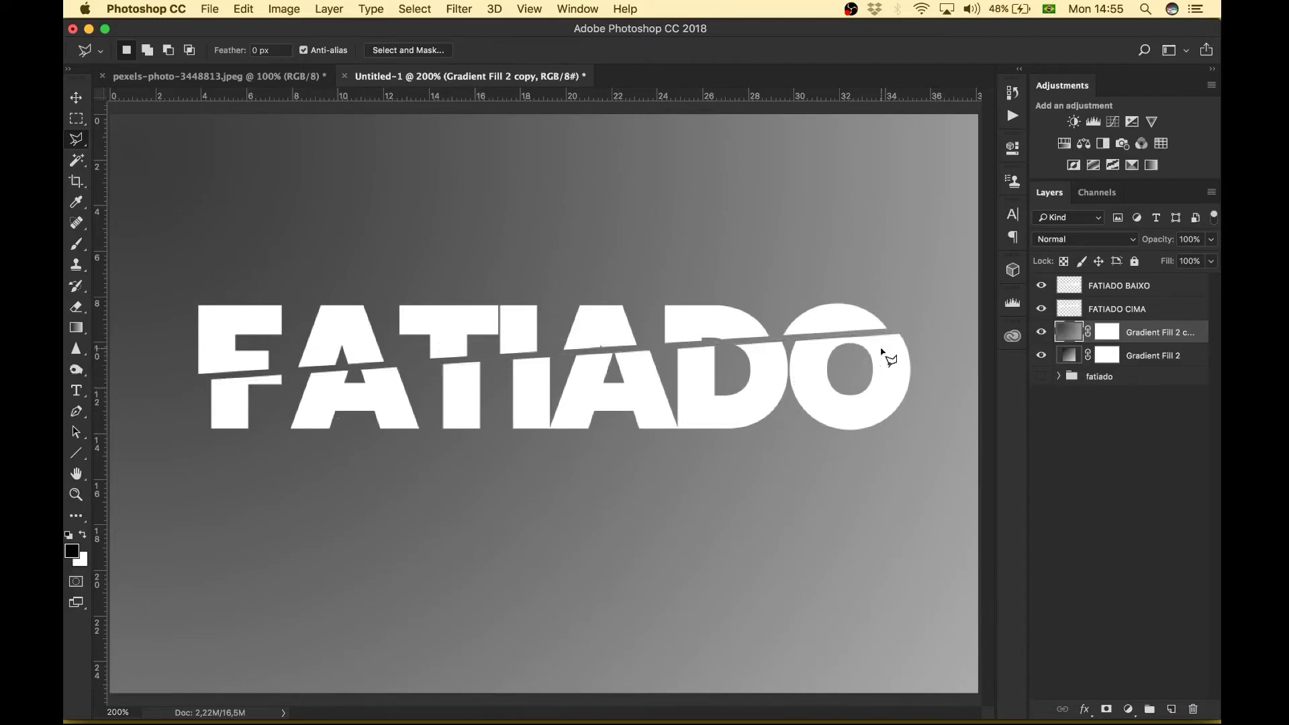
left_click(953, 339)
key("super+minus")
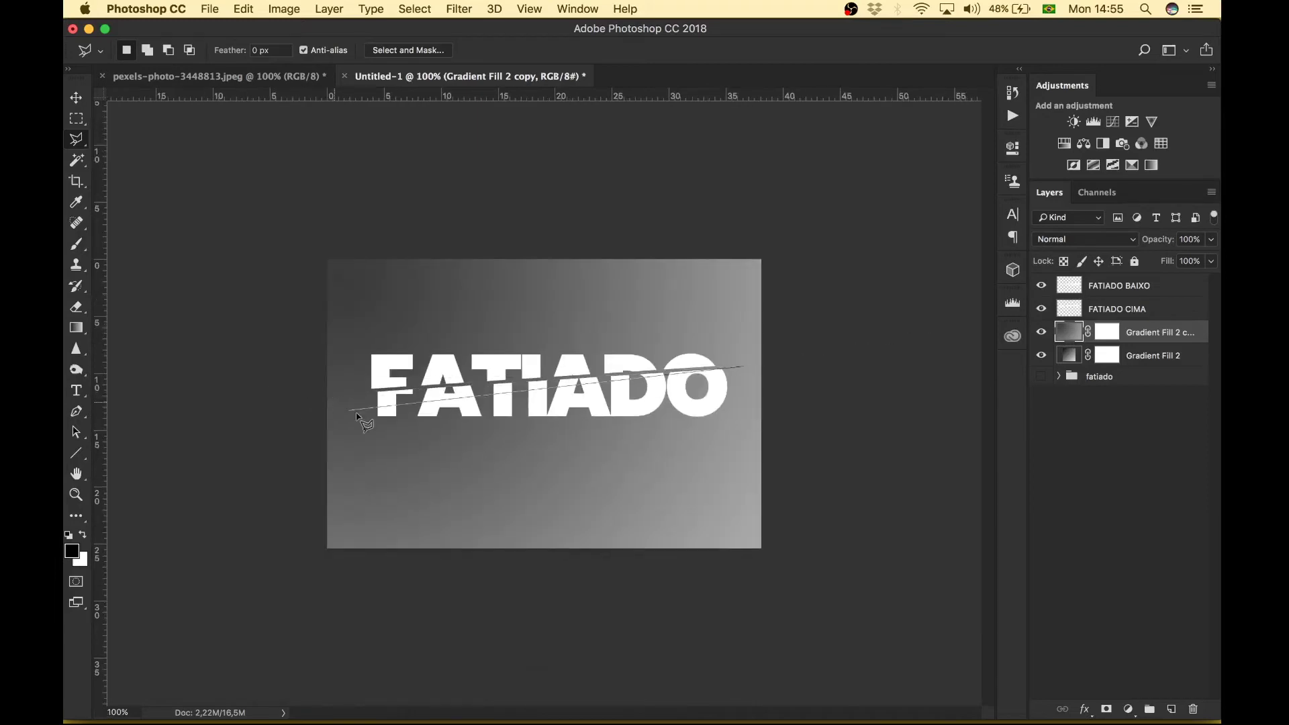
left_click(345, 393)
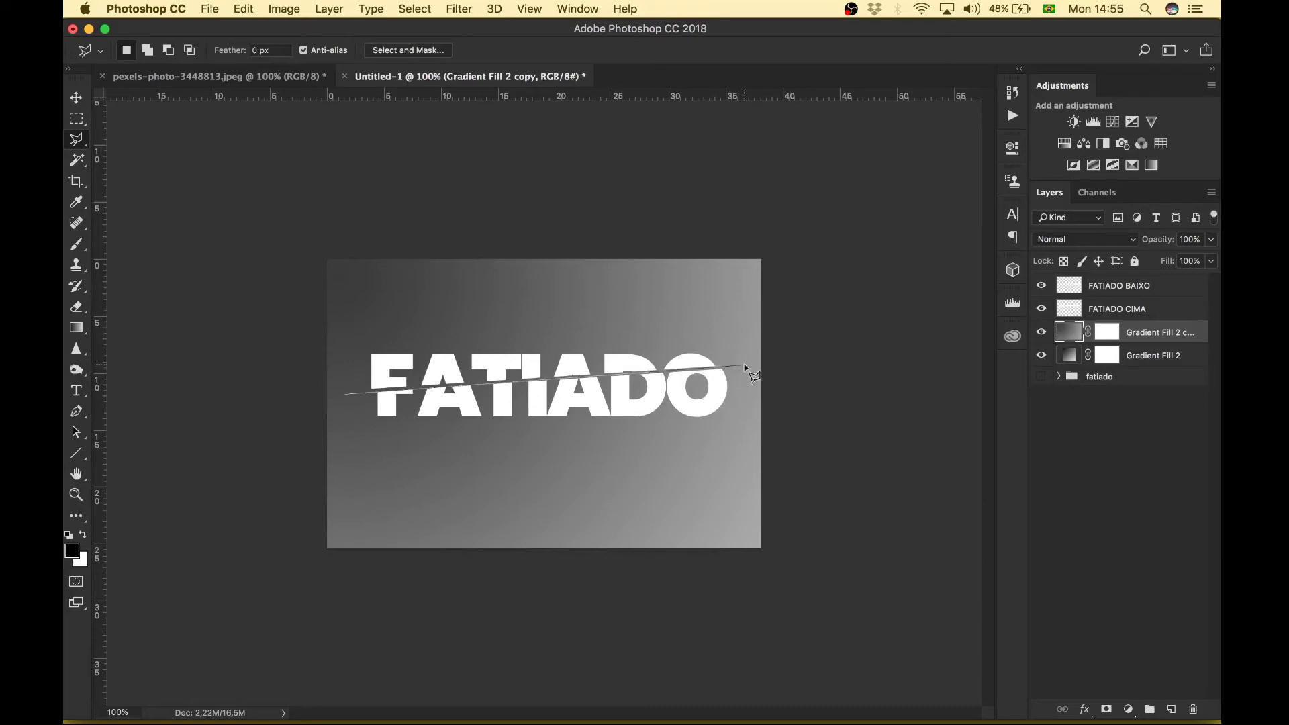
key("super+plus")
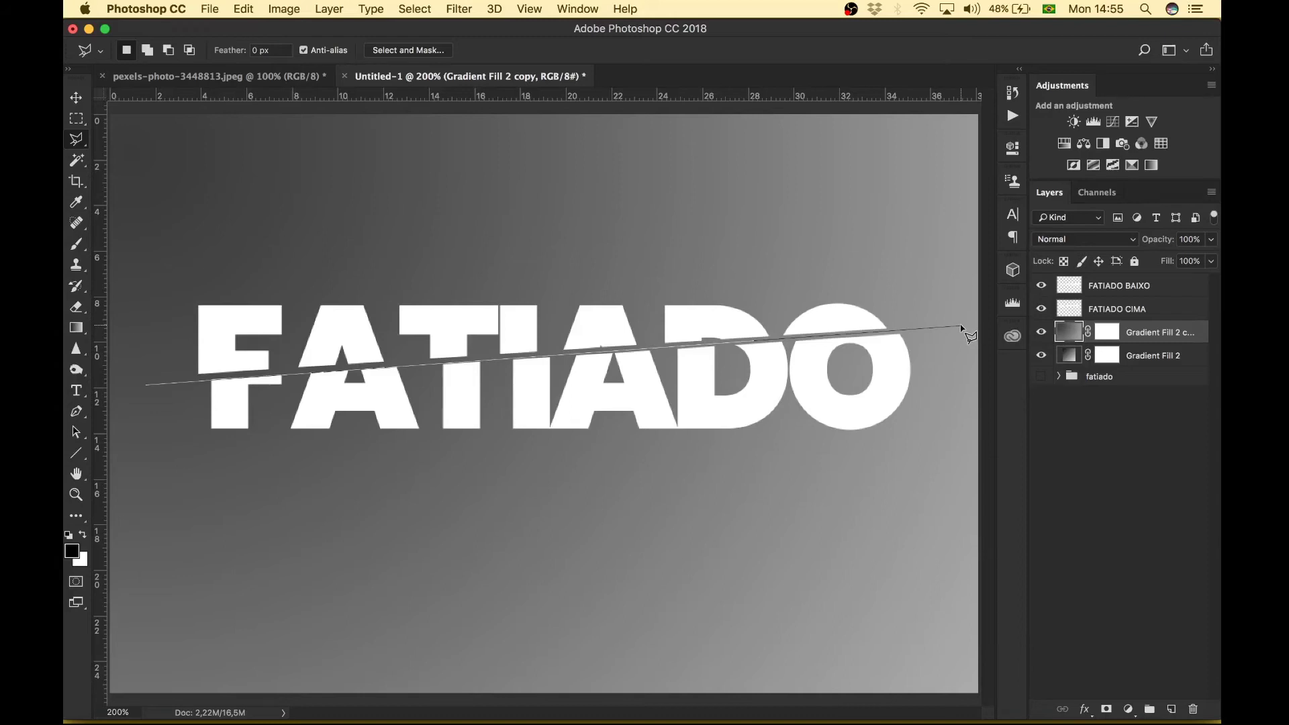
left_click(962, 326)
left_click(967, 487)
left_click(142, 504)
left_click(148, 386)
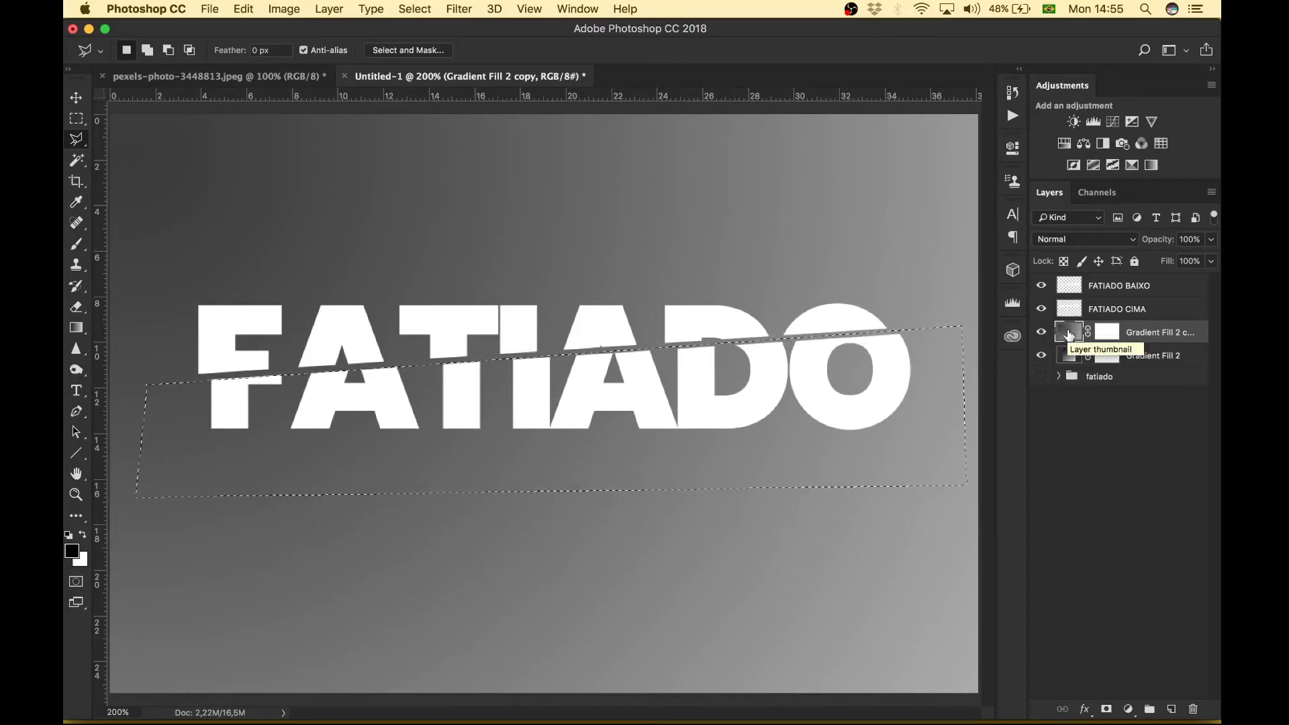
Copy the selected gradient area to a new layer and check its shape by briefly hiding both gradient fill layers
key("super+j")
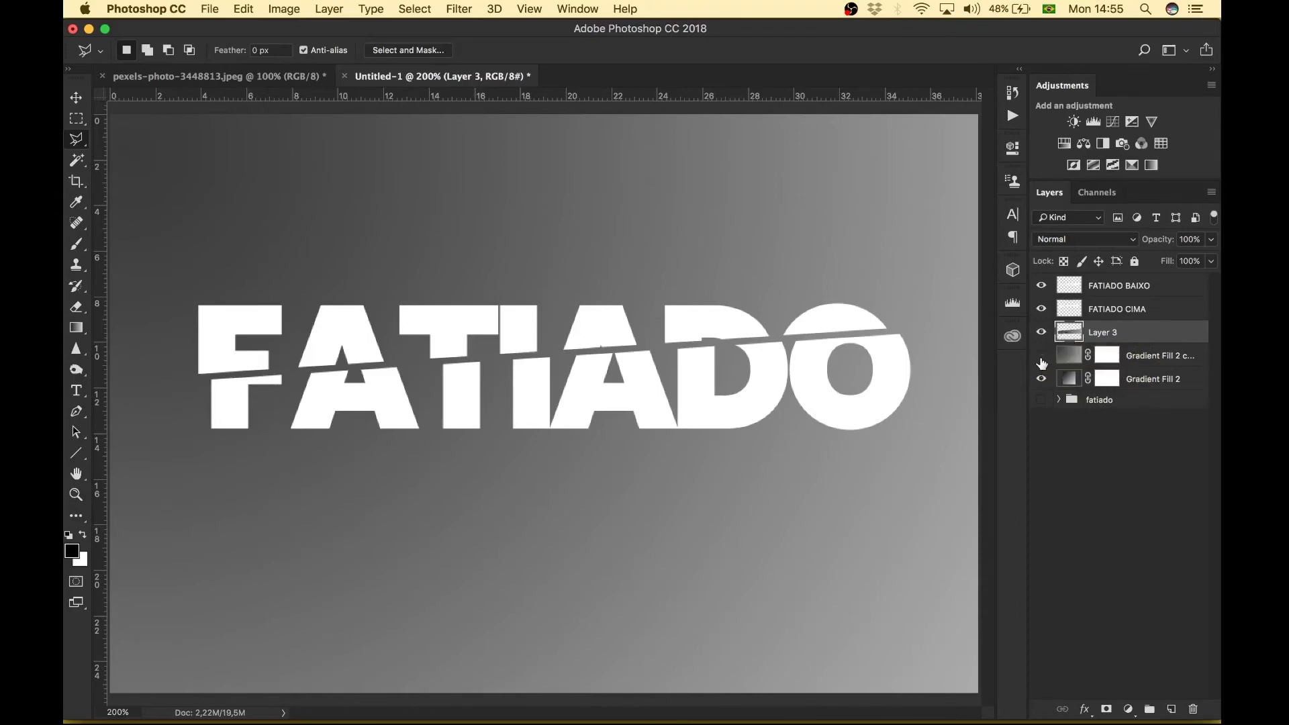
left_click(1041, 355)
left_click(1041, 378)
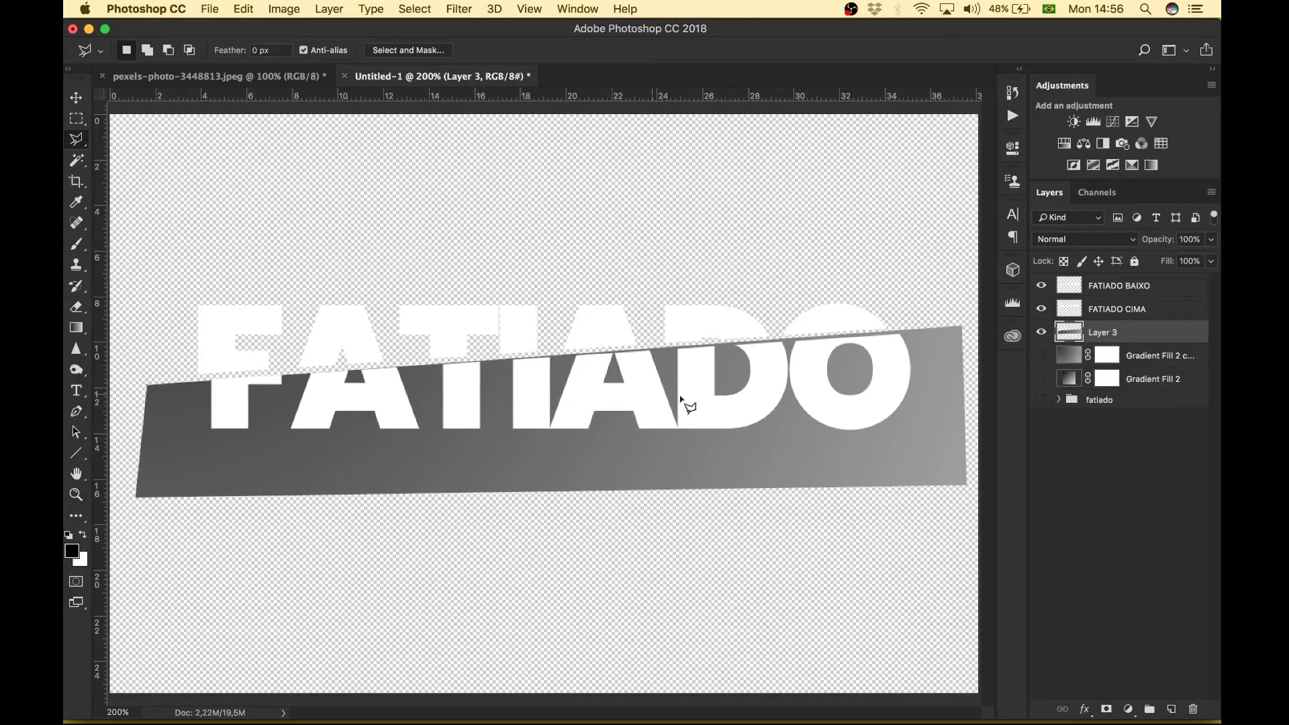
left_click(1041, 378)
left_click(1041, 355)
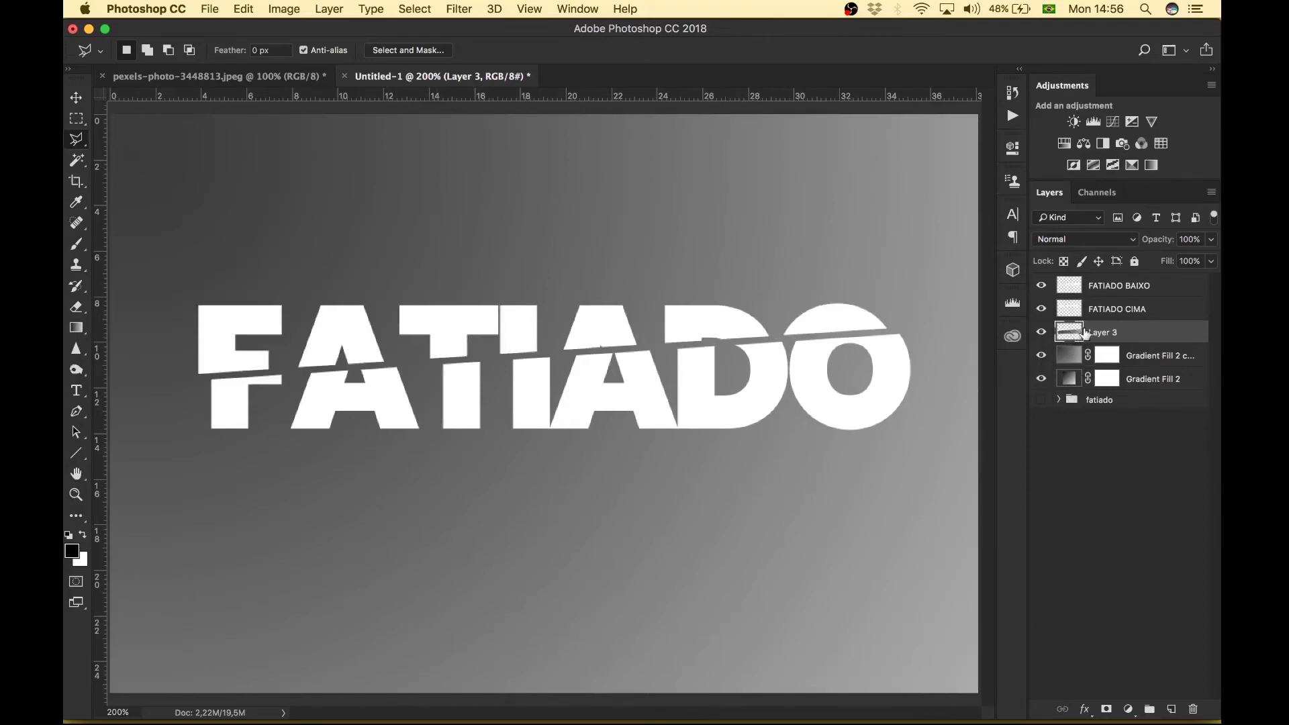
Add a black Multiply drop shadow to Layer 3 with 80% opacity and 1 px distance, fine-tuning its spread and size
double_click(1160, 336)
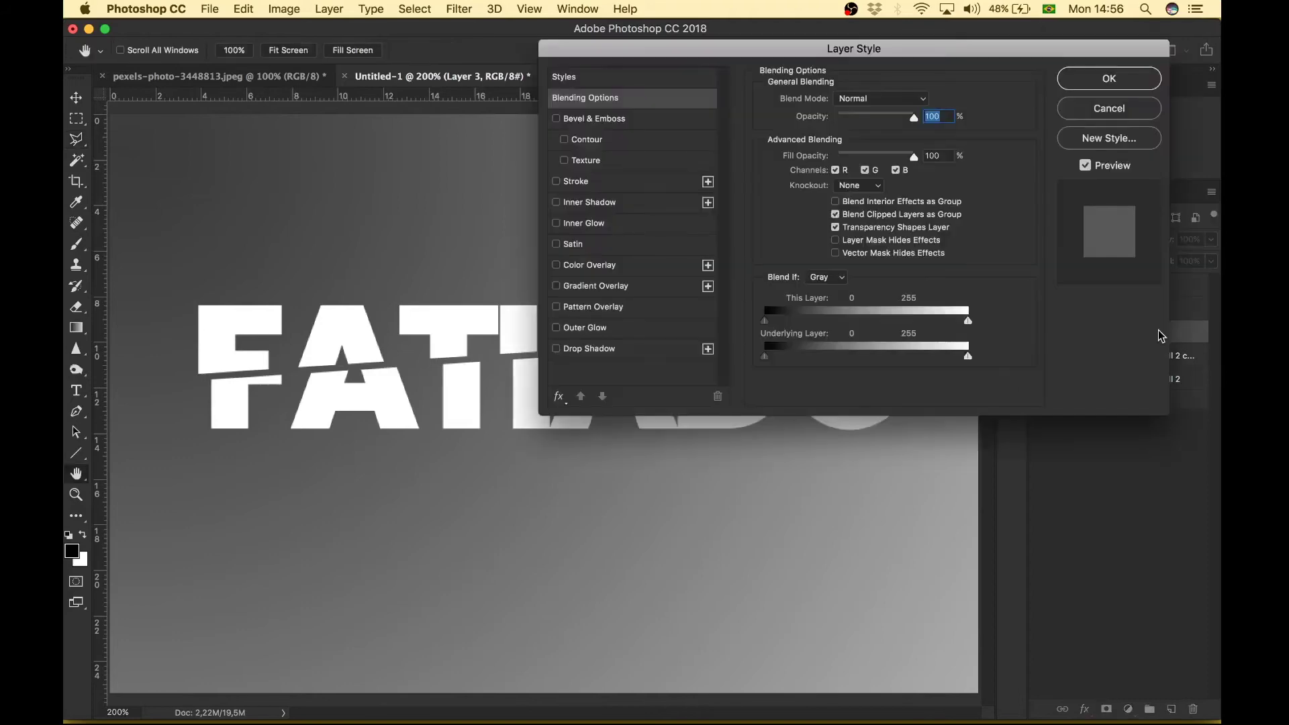
left_click_drag(931, 51, 1076, 45)
left_click(787, 343)
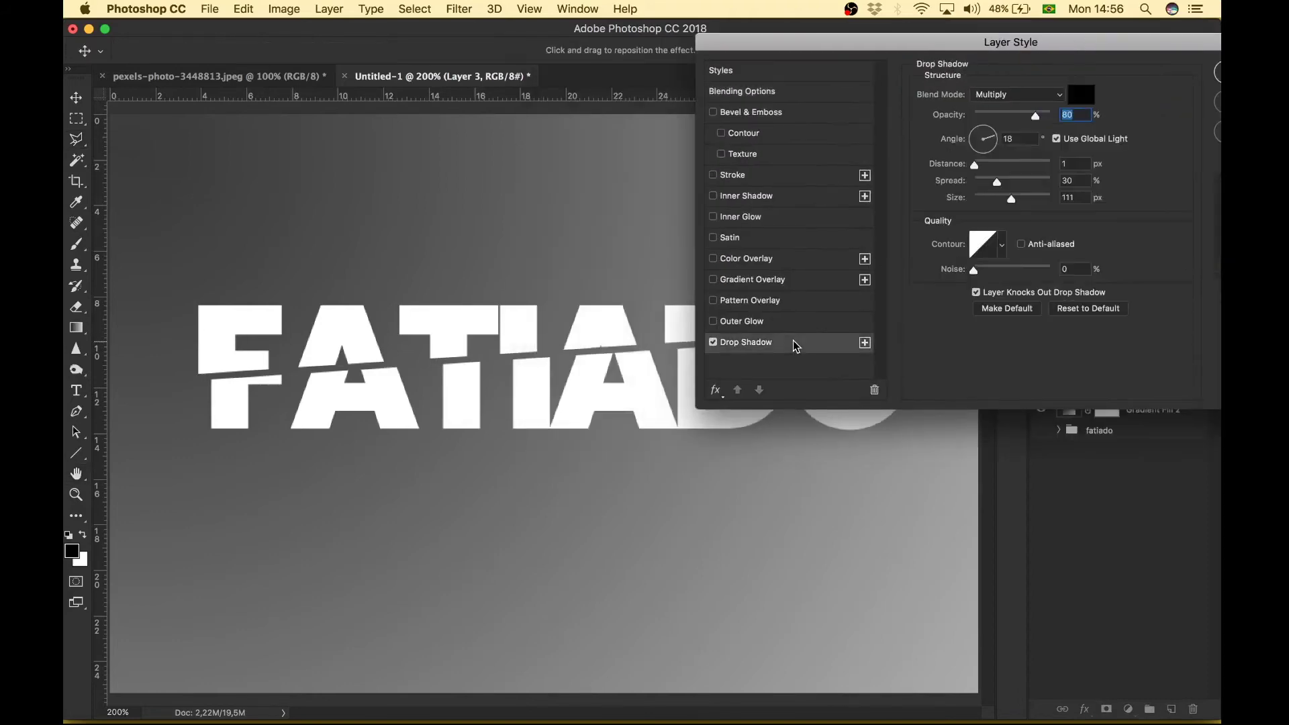
left_click_drag(919, 45, 655, 186)
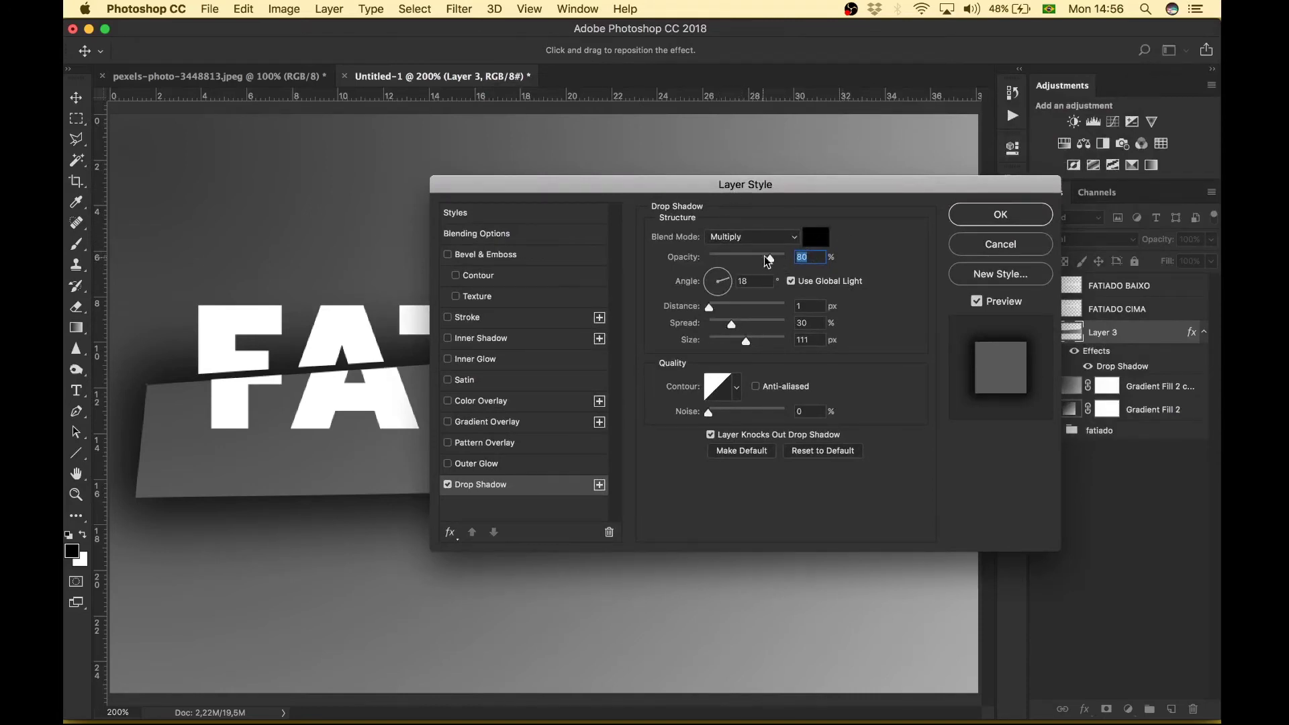
left_click_drag(810, 189, 923, 147)
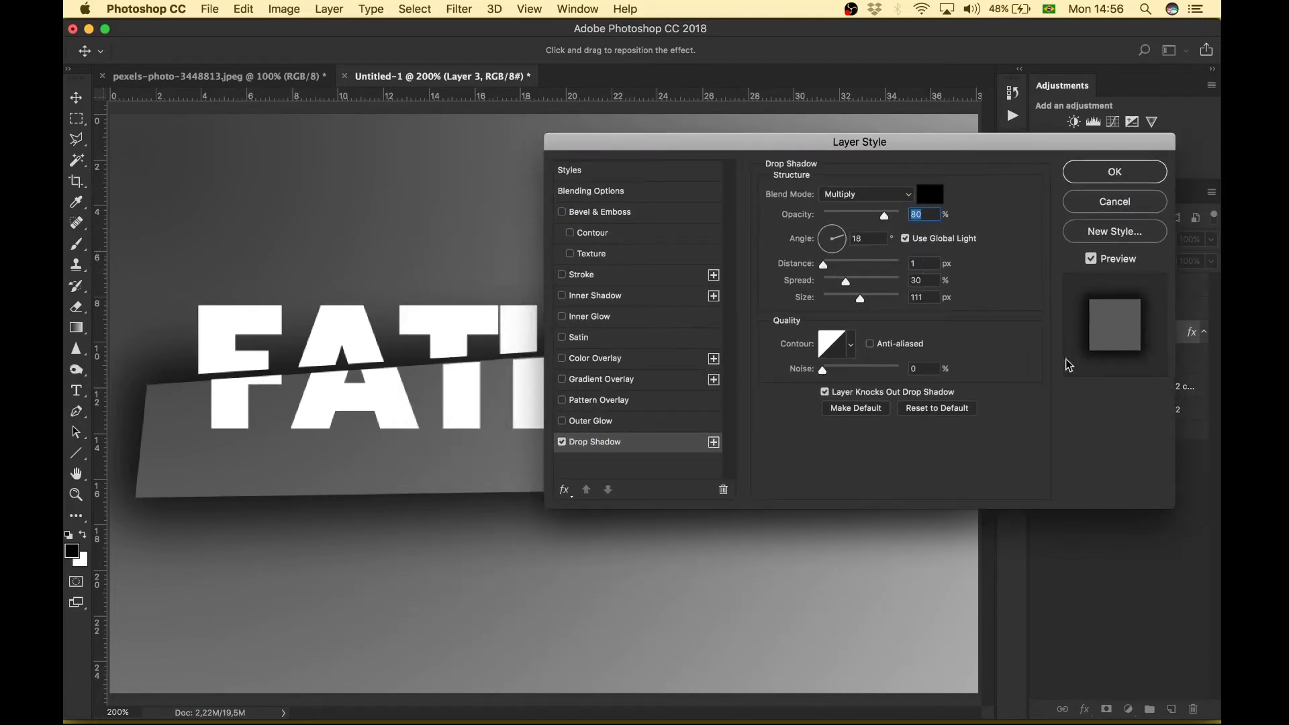
mouse_move(846, 282)
left_mouse_down()
mouse_move(811, 296)
mouse_move(847, 288)
left_mouse_up()
mouse_move(860, 298)
left_mouse_down()
mouse_move(818, 303)
mouse_move(946, 309)
mouse_move(828, 305)
mouse_move(859, 307)
left_mouse_up()
left_click_drag(860, 307, 863, 309)
left_click(1122, 175)
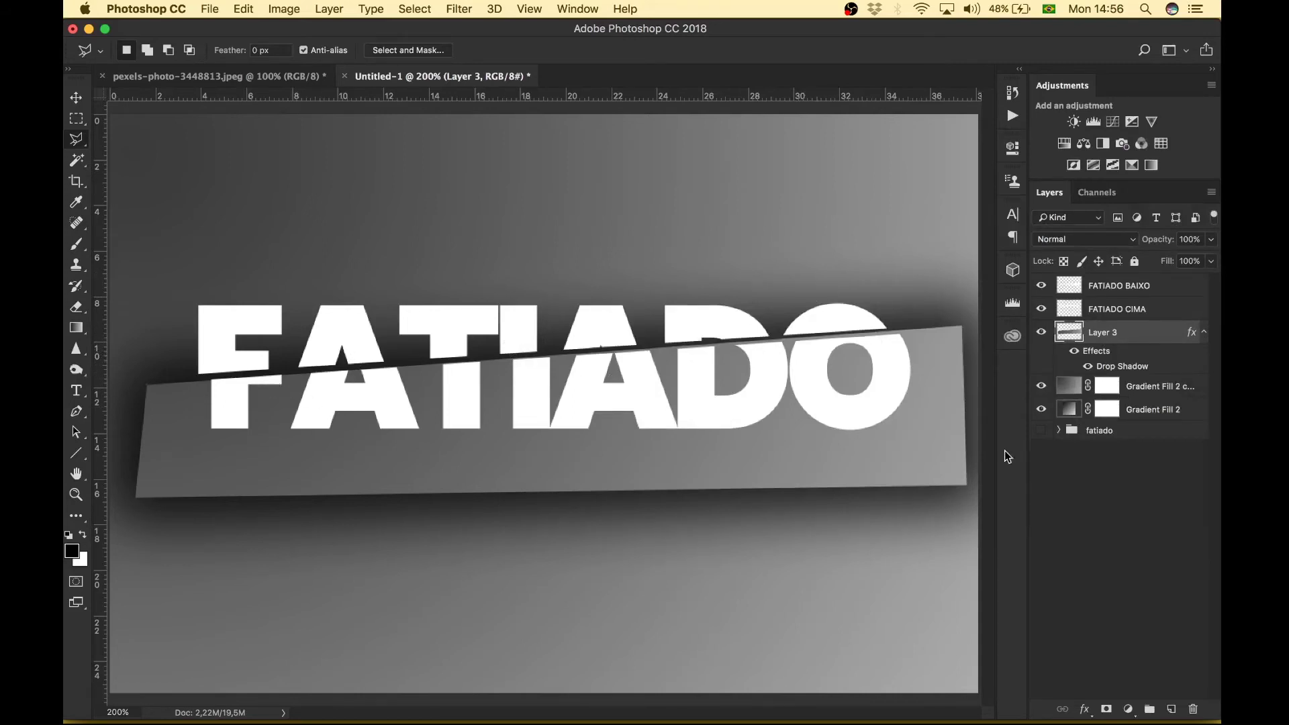
Convert Layer 3's drop shadow into a separate layer and inspect it by briefly hiding Layer 3
right_click(1128, 369)
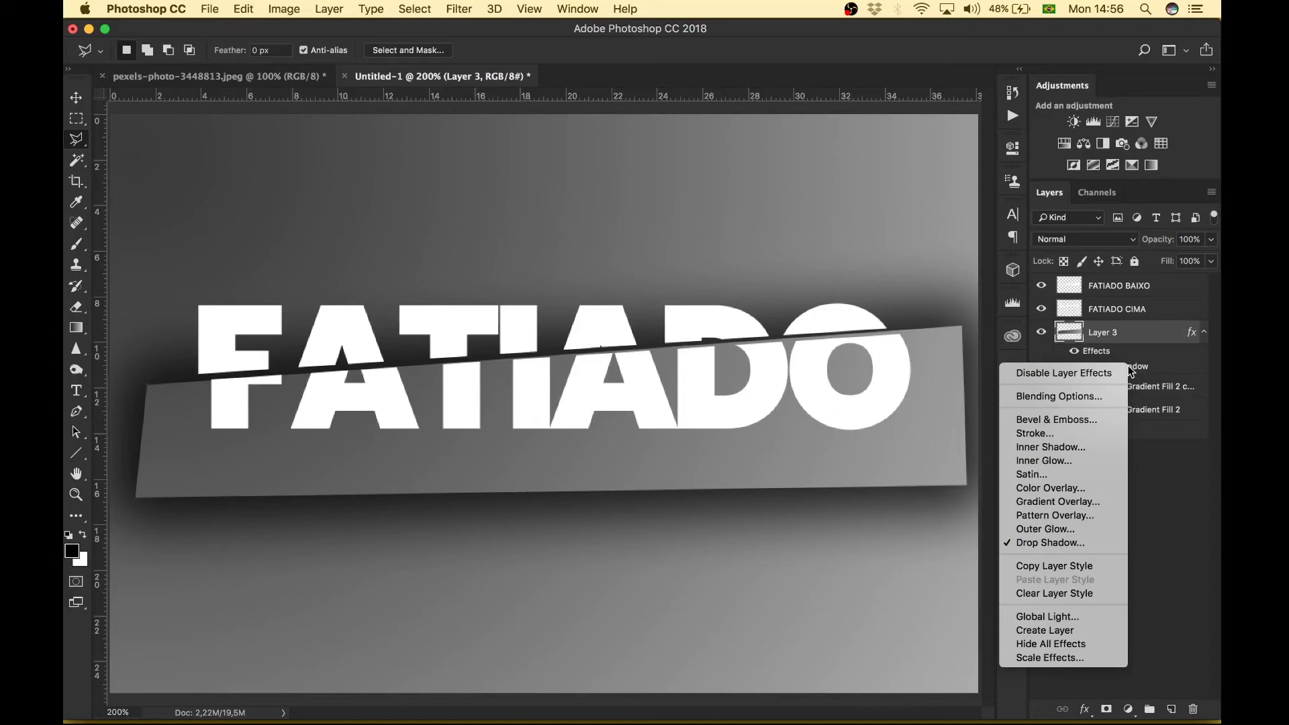
left_click(1043, 631)
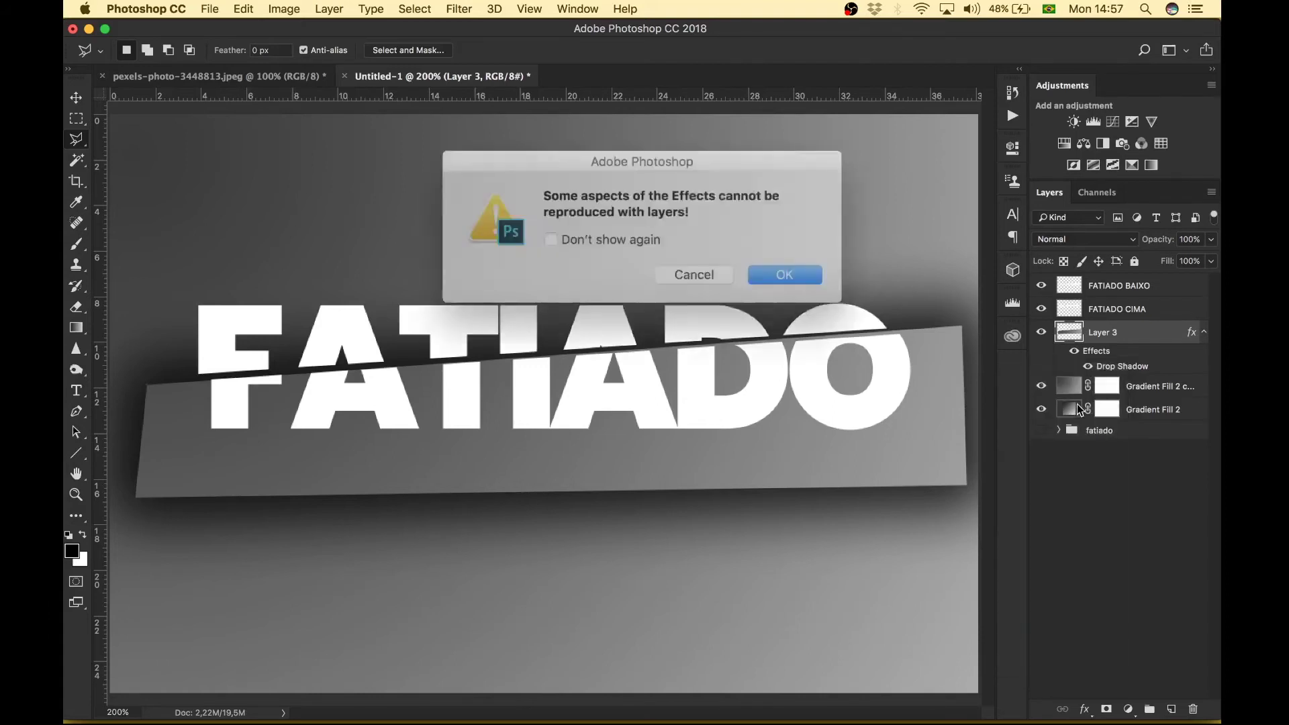
left_click(761, 268)
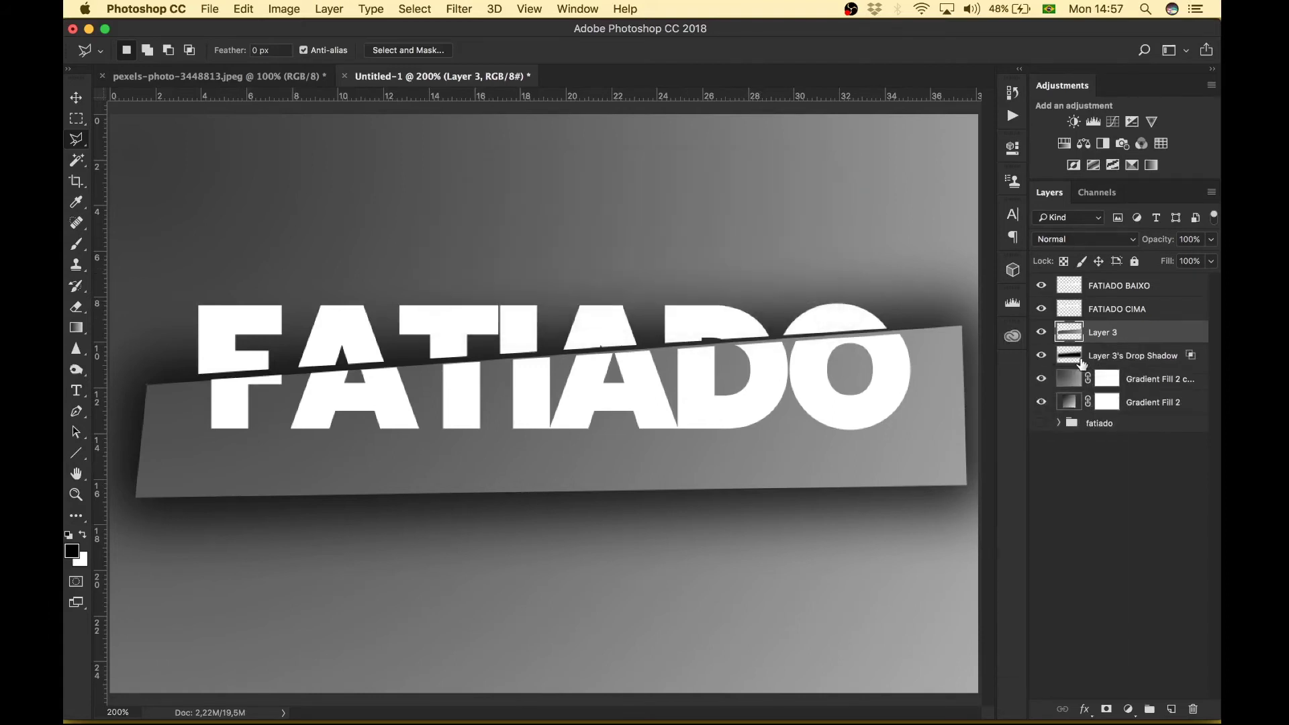
left_click(1041, 332)
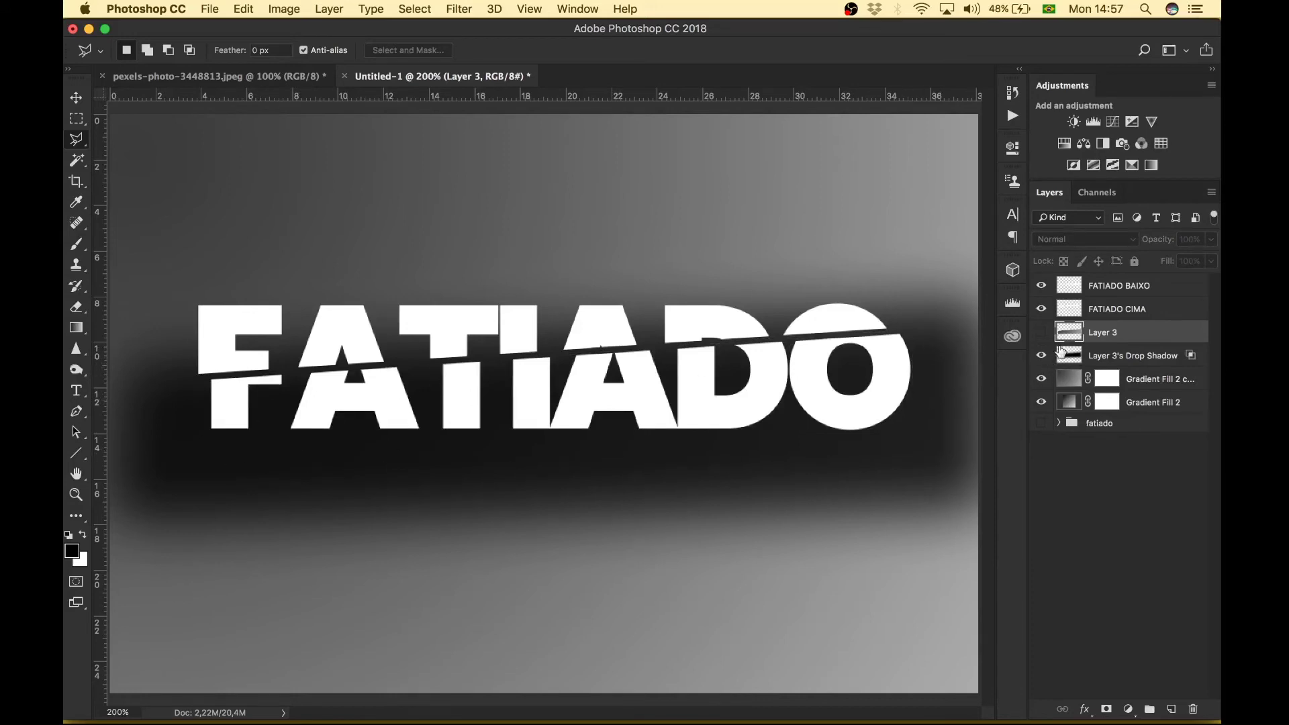
left_click(1041, 333)
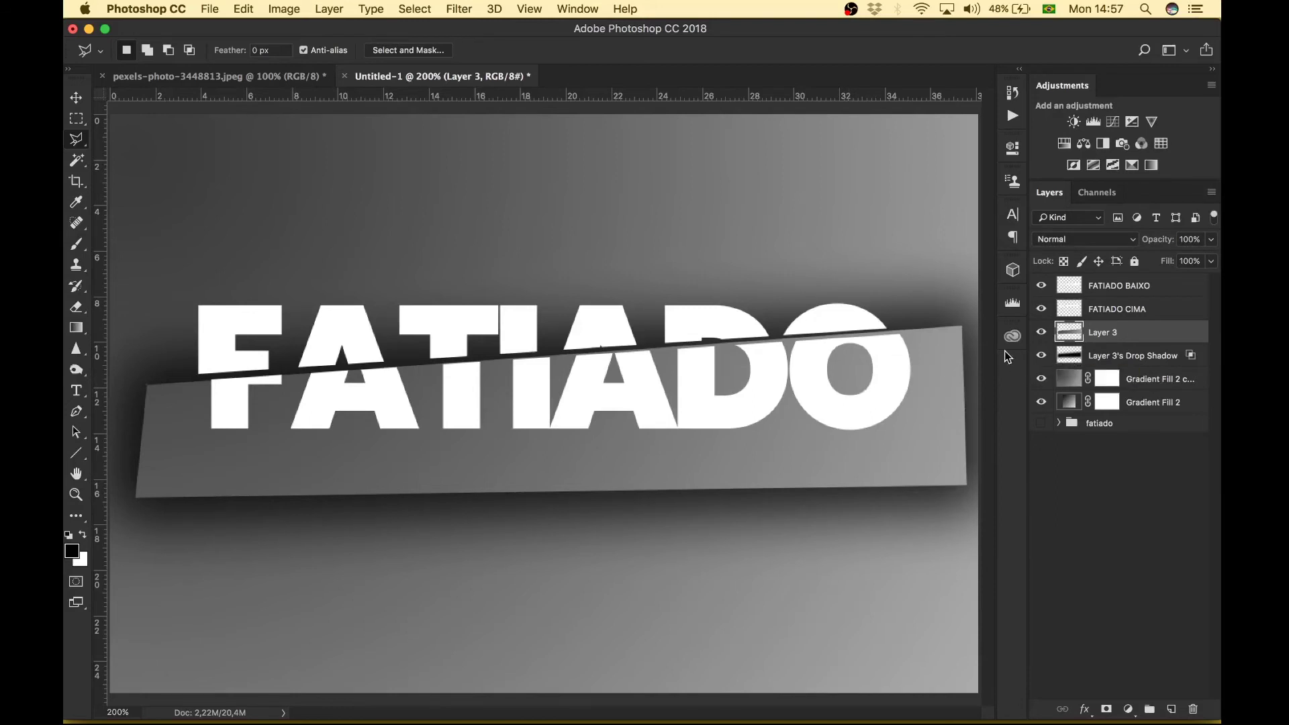
Add a mask to the drop shadow layer and paint out the shadow below the slice with a black 100 px brush at 50% opacity
left_click(1076, 358)
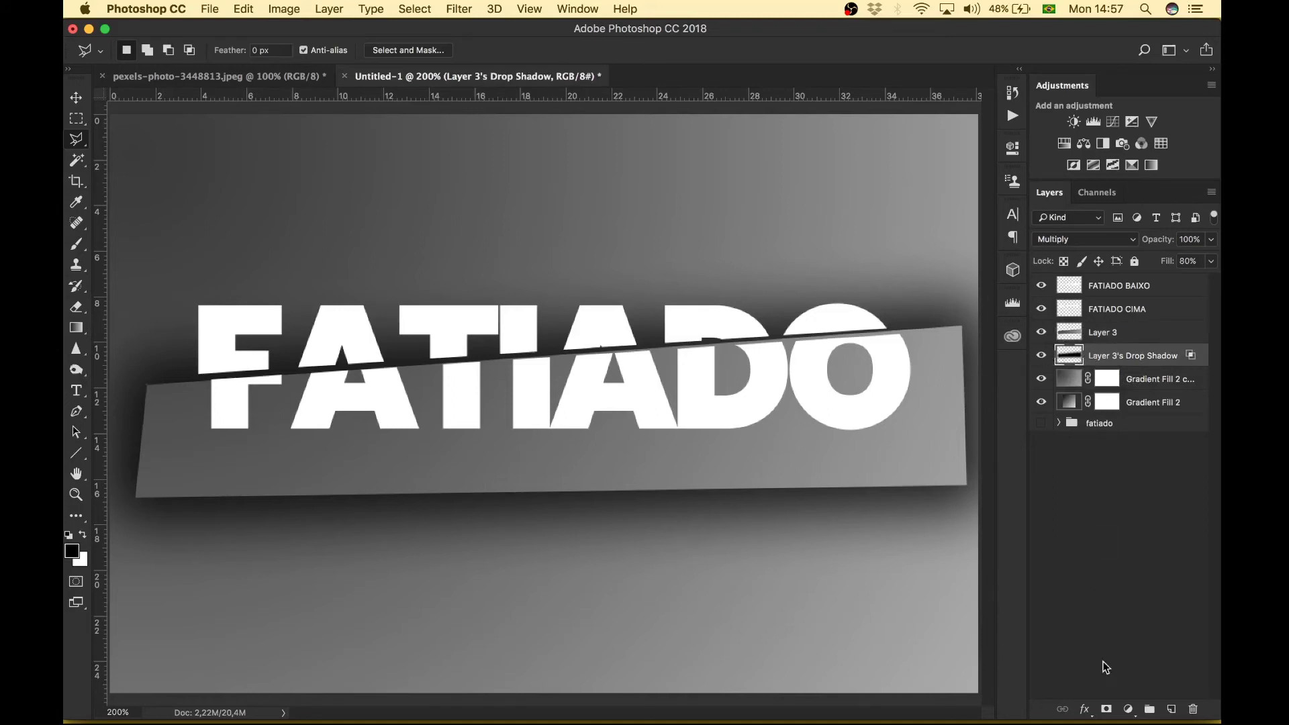
left_click(1109, 707)
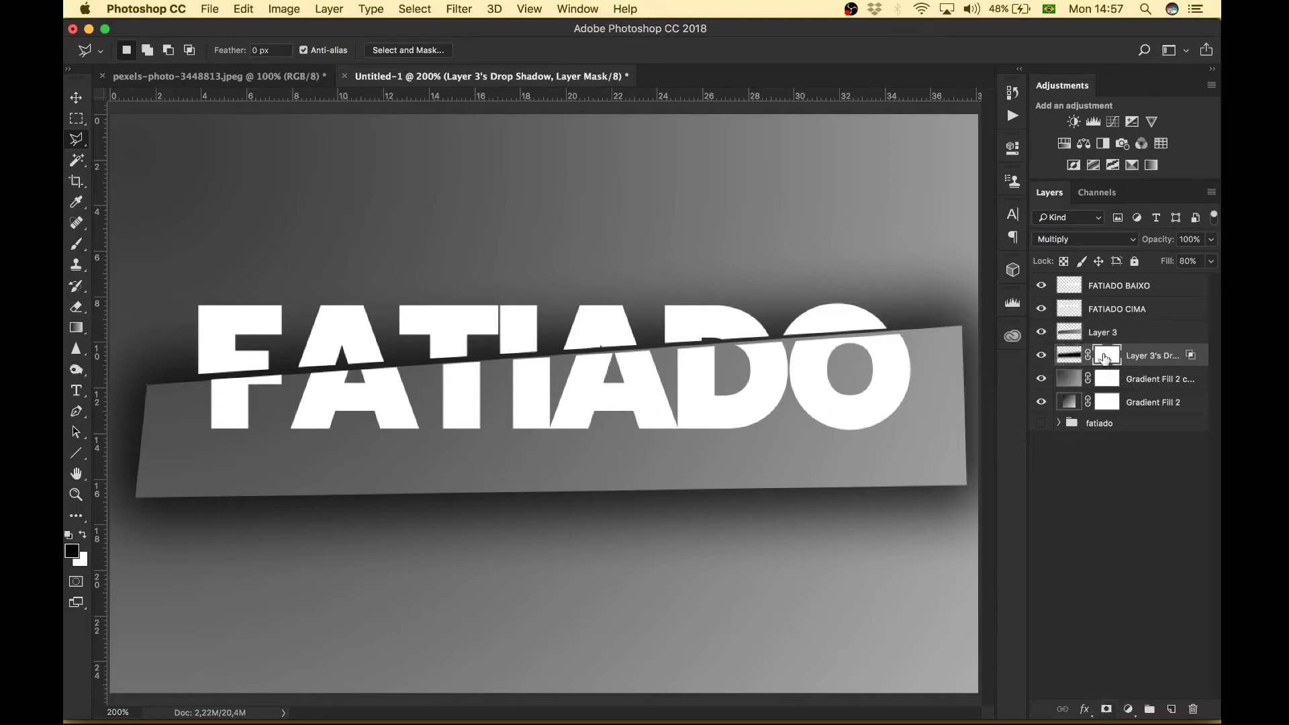
left_click(77, 245)
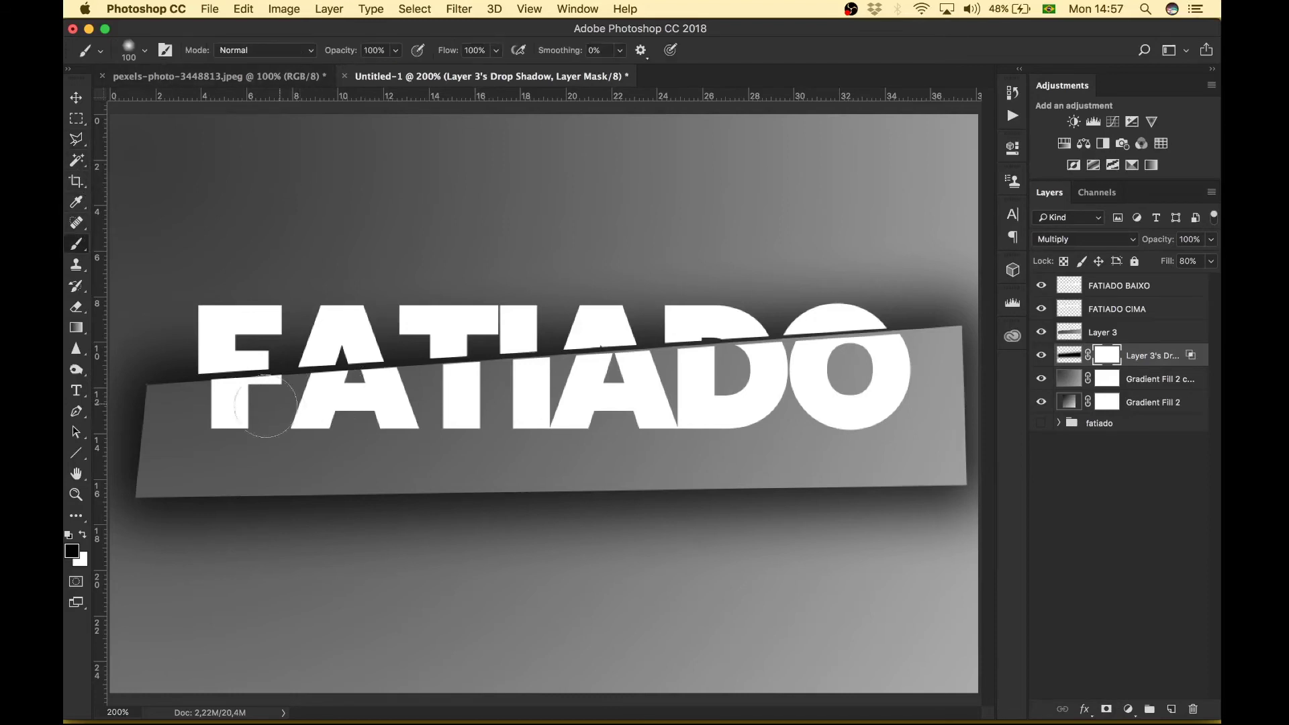
left_click(395, 51)
left_click_drag(359, 69, 357, 67)
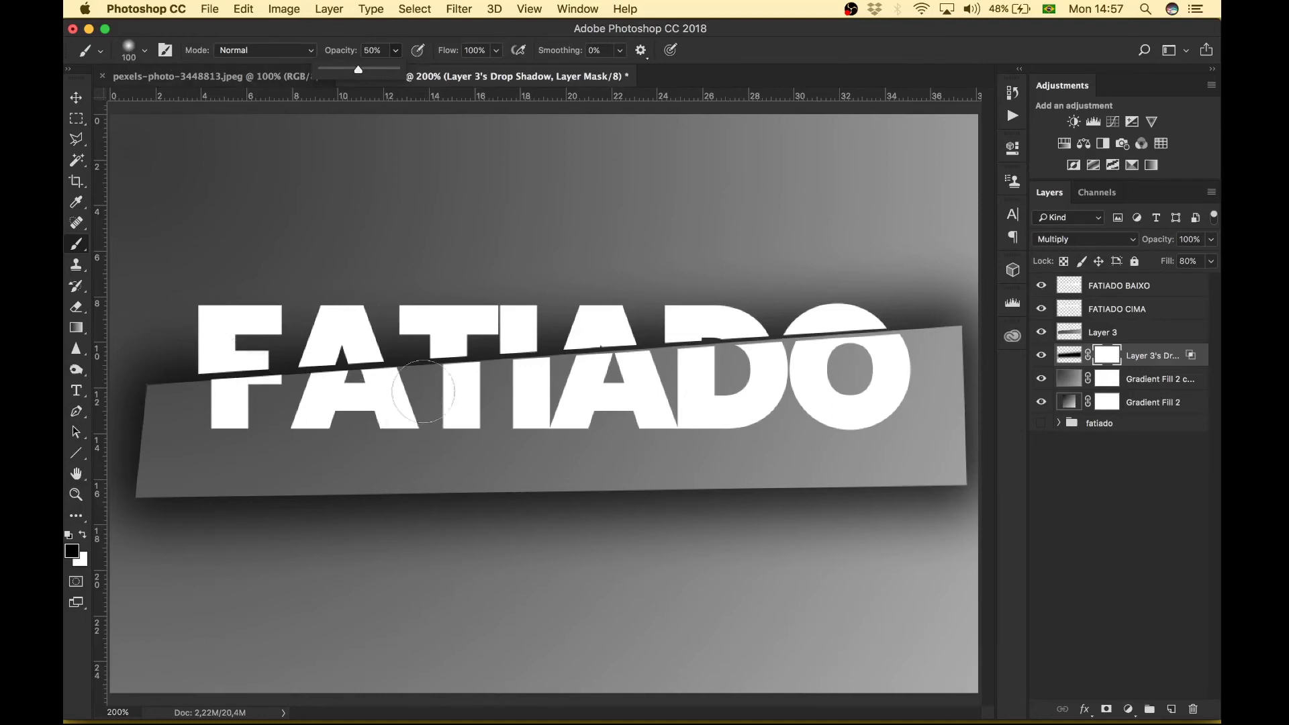
key("super+minus")
mouse_move(332, 451)
left_mouse_down()
mouse_move(793, 450)
mouse_move(413, 462)
left_mouse_up()
mouse_move(760, 435)
left_mouse_down()
mouse_move(755, 400)
mouse_move(753, 428)
mouse_move(627, 461)
mouse_move(379, 447)
mouse_move(314, 423)
mouse_move(340, 411)
mouse_move(318, 434)
left_mouse_up()
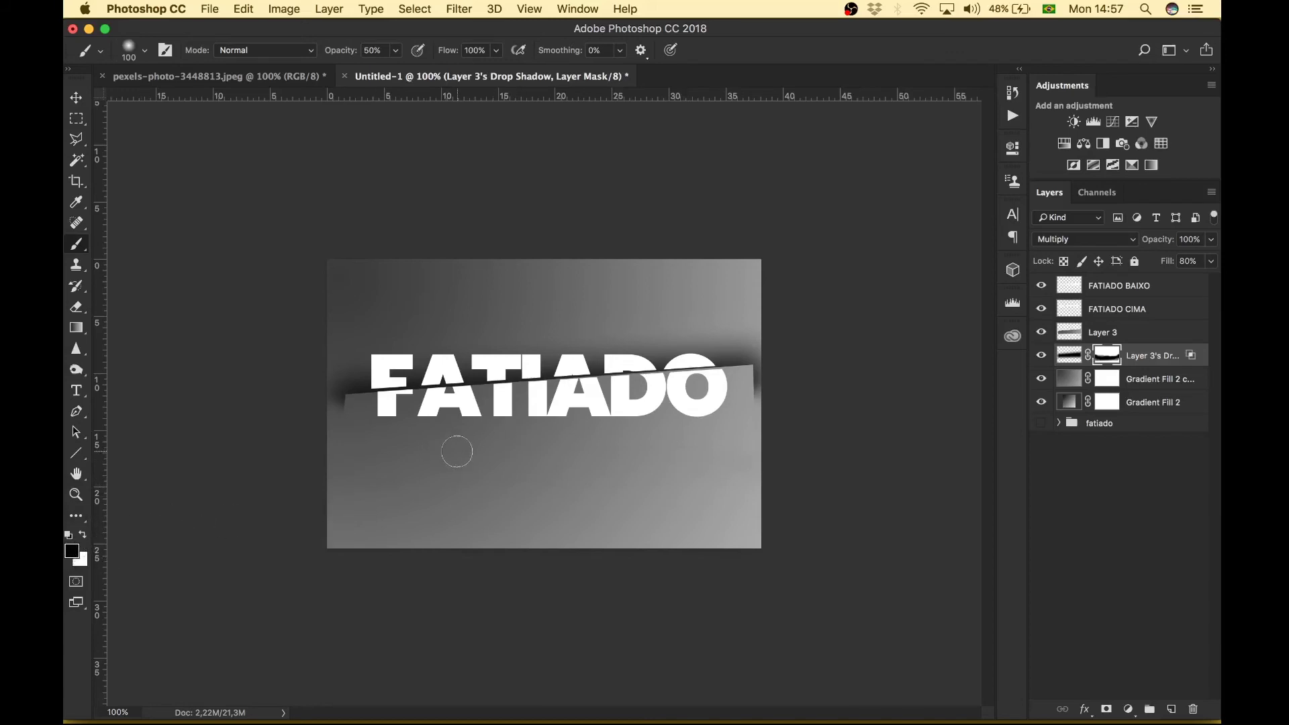
key("super+equal")
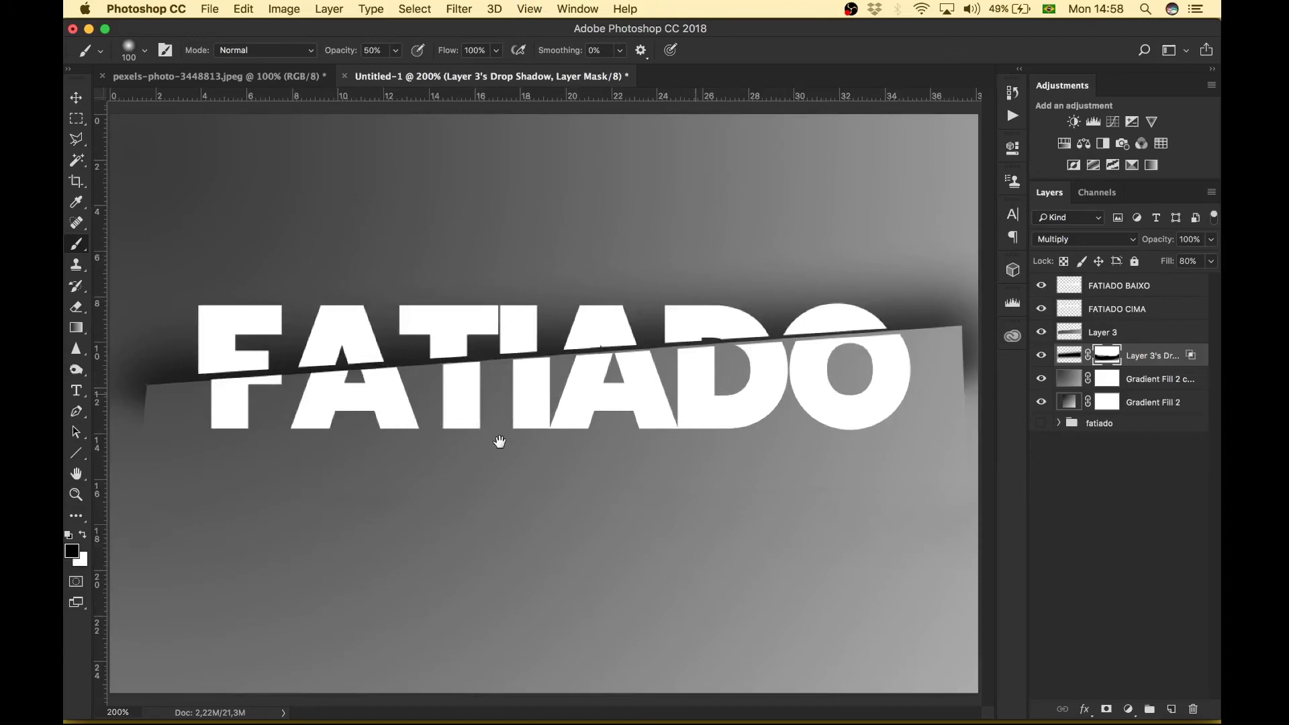
Soften the shadow's two outer ends along the diagonal cut by painting black on its mask, and deselect the layer
key("super+minus")
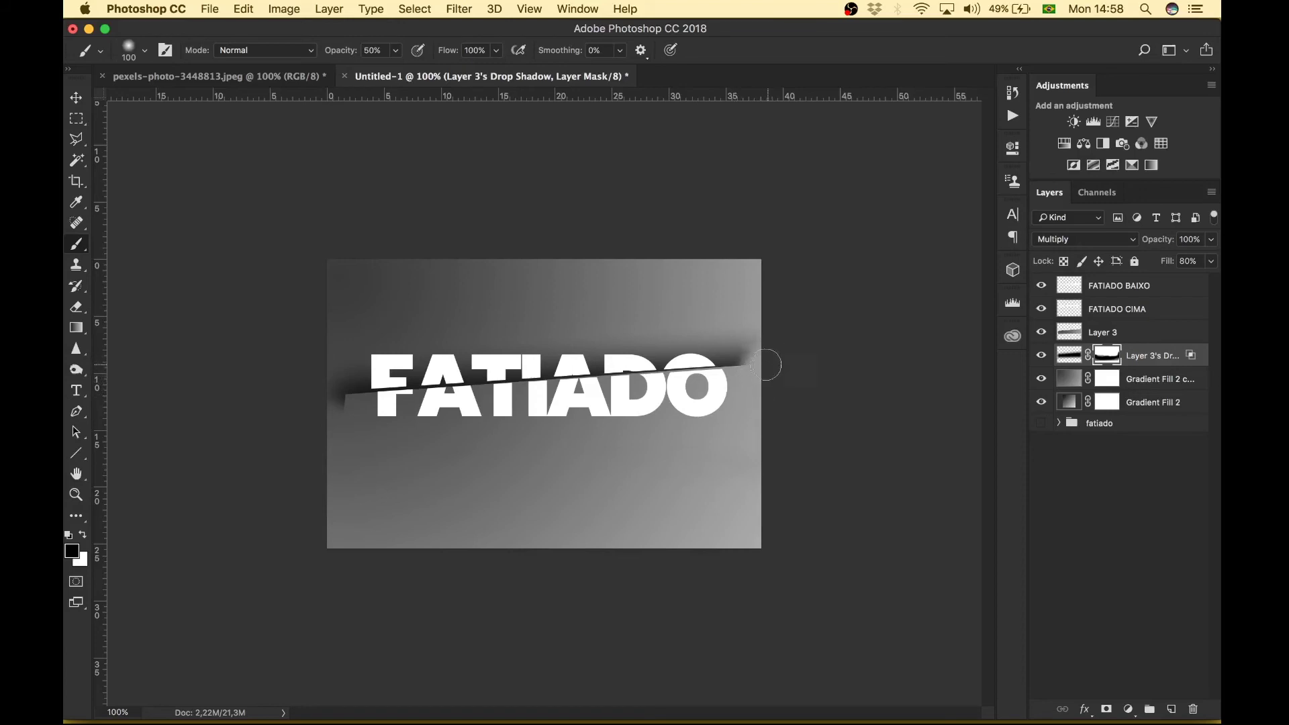
mouse_move(409, 427)
left_mouse_down()
mouse_move(340, 404)
mouse_move(342, 418)
mouse_move(319, 369)
left_mouse_up()
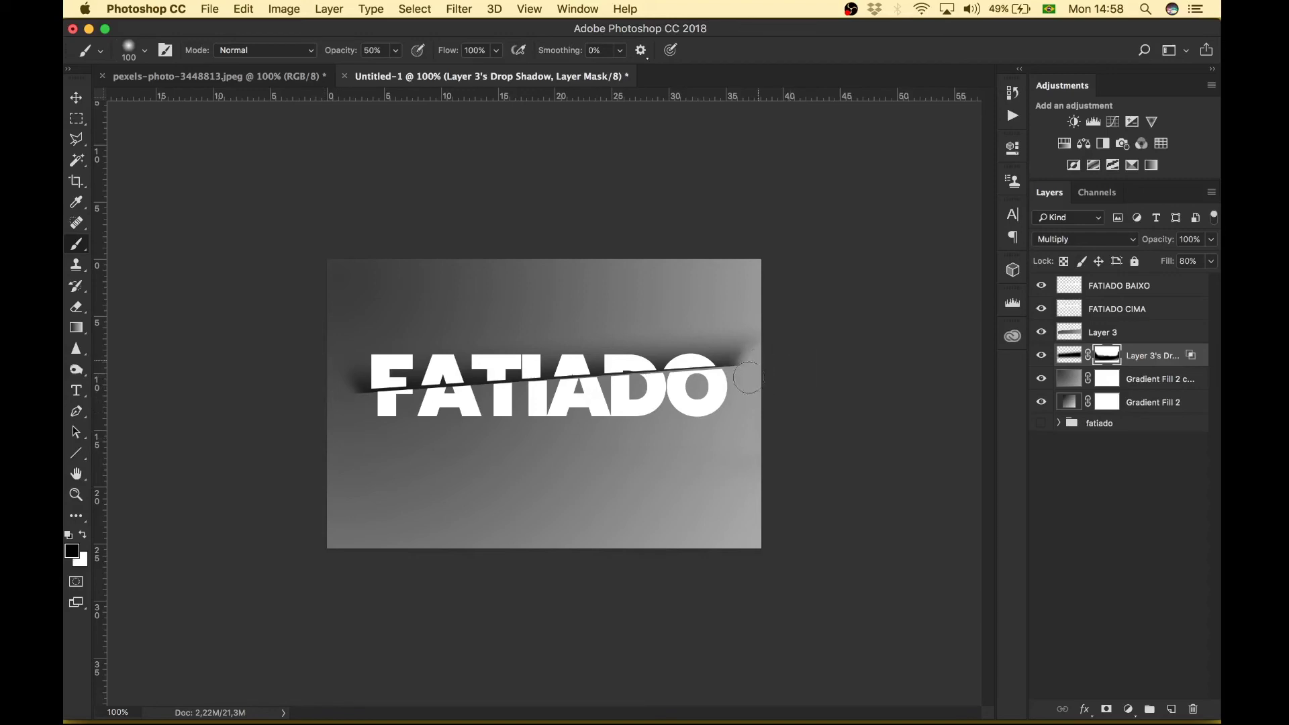
key("super+plus")
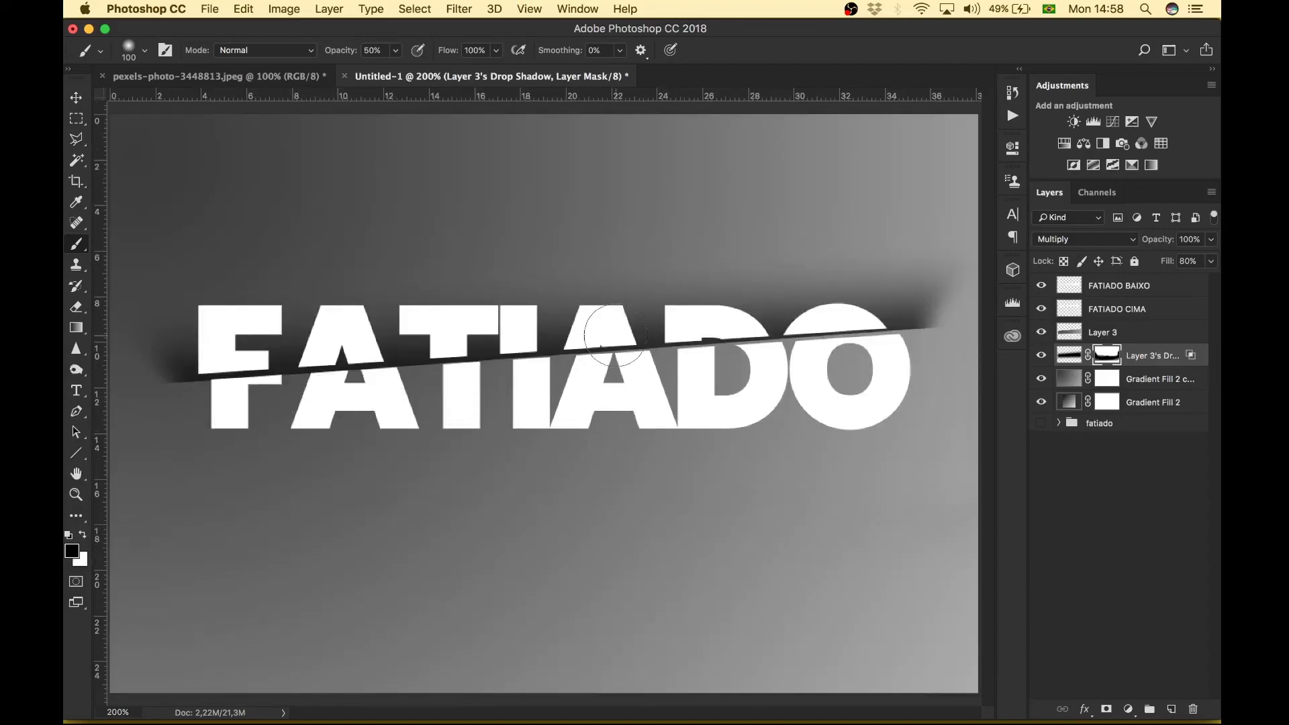
left_click(76, 97)
left_click(1131, 507)
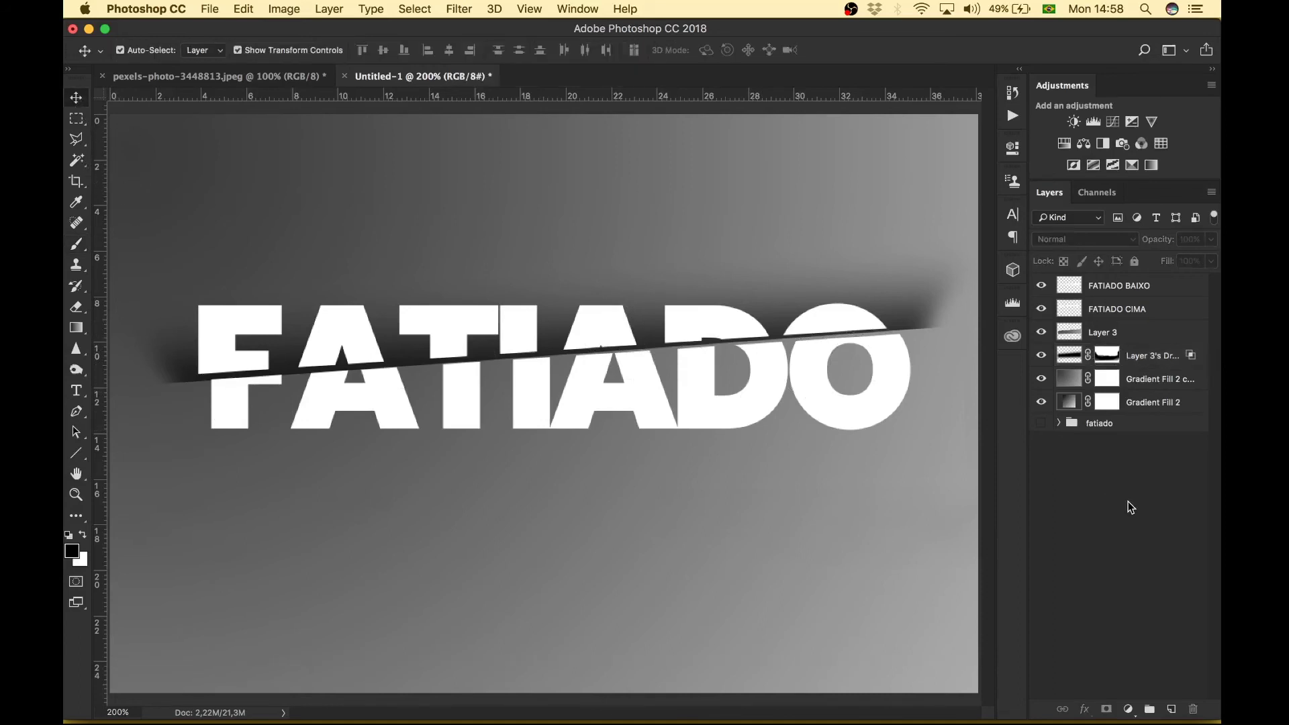
Move Layer 3 and its drop shadow layer together above the FATIADO CIMA layer, and deselect them
left_click(1071, 356)
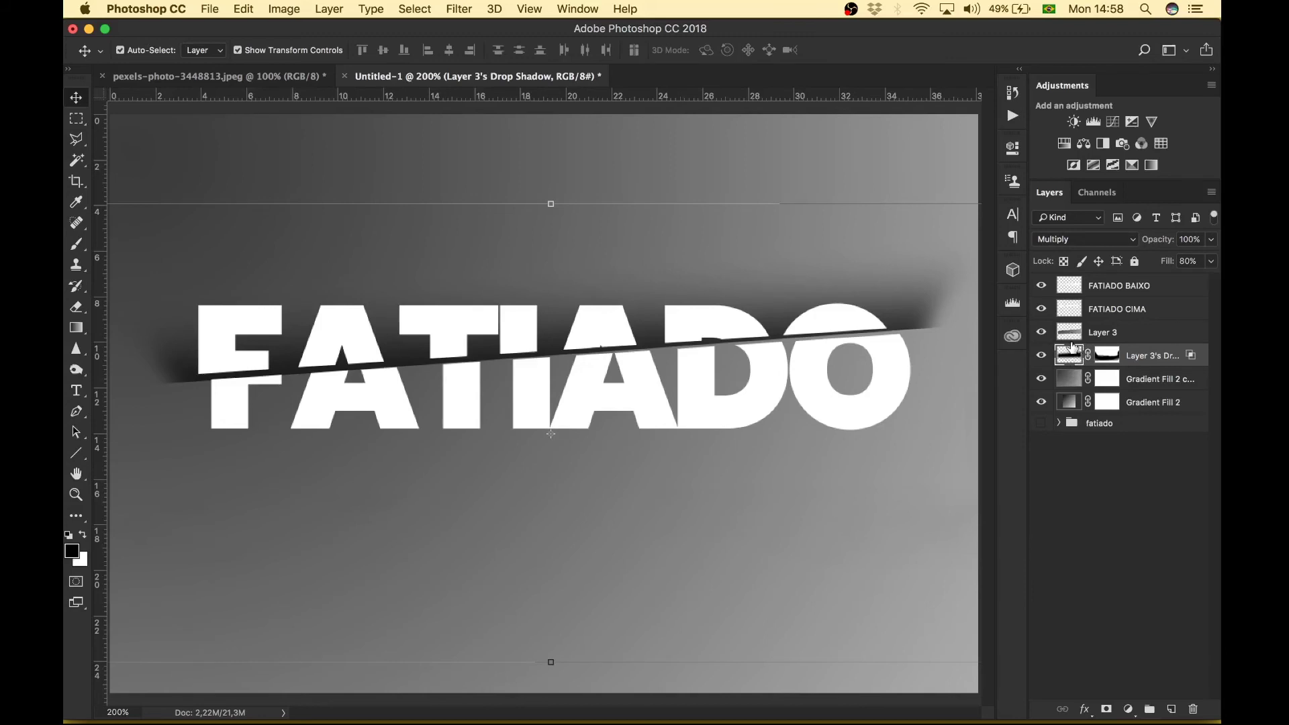
left_click(1072, 335)
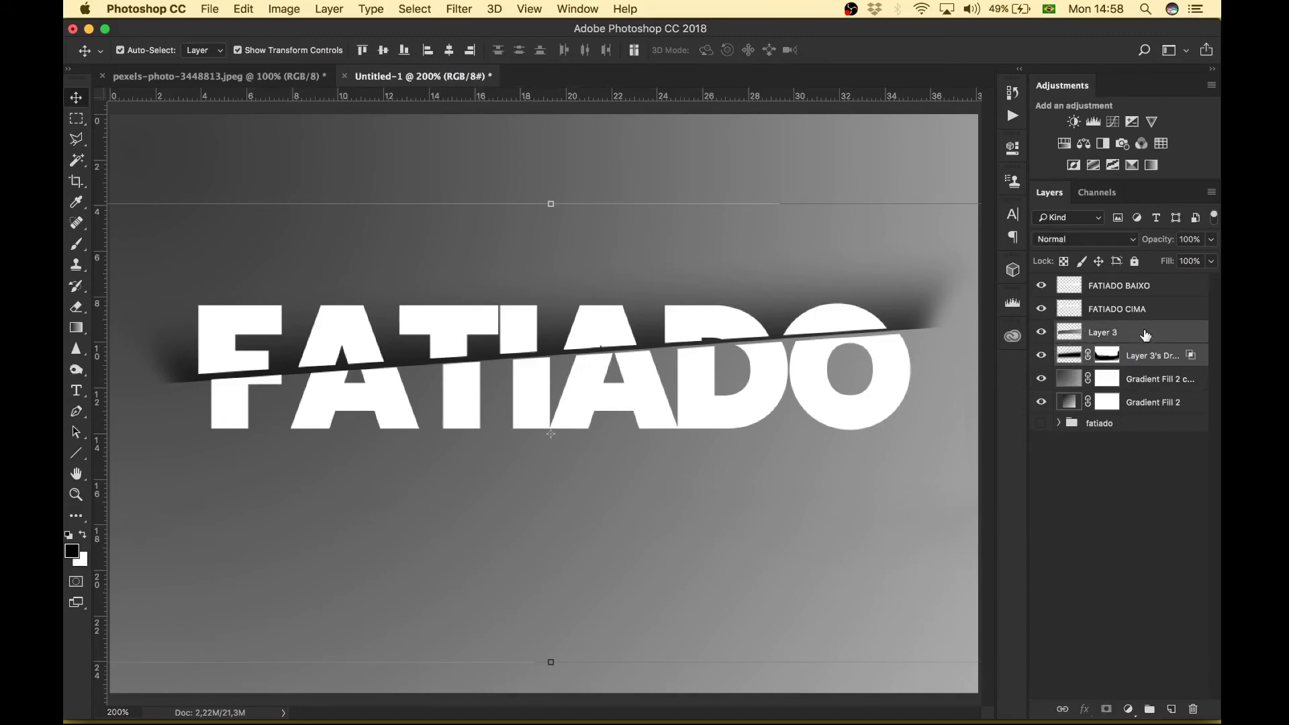
left_click_drag(1145, 334, 1148, 309)
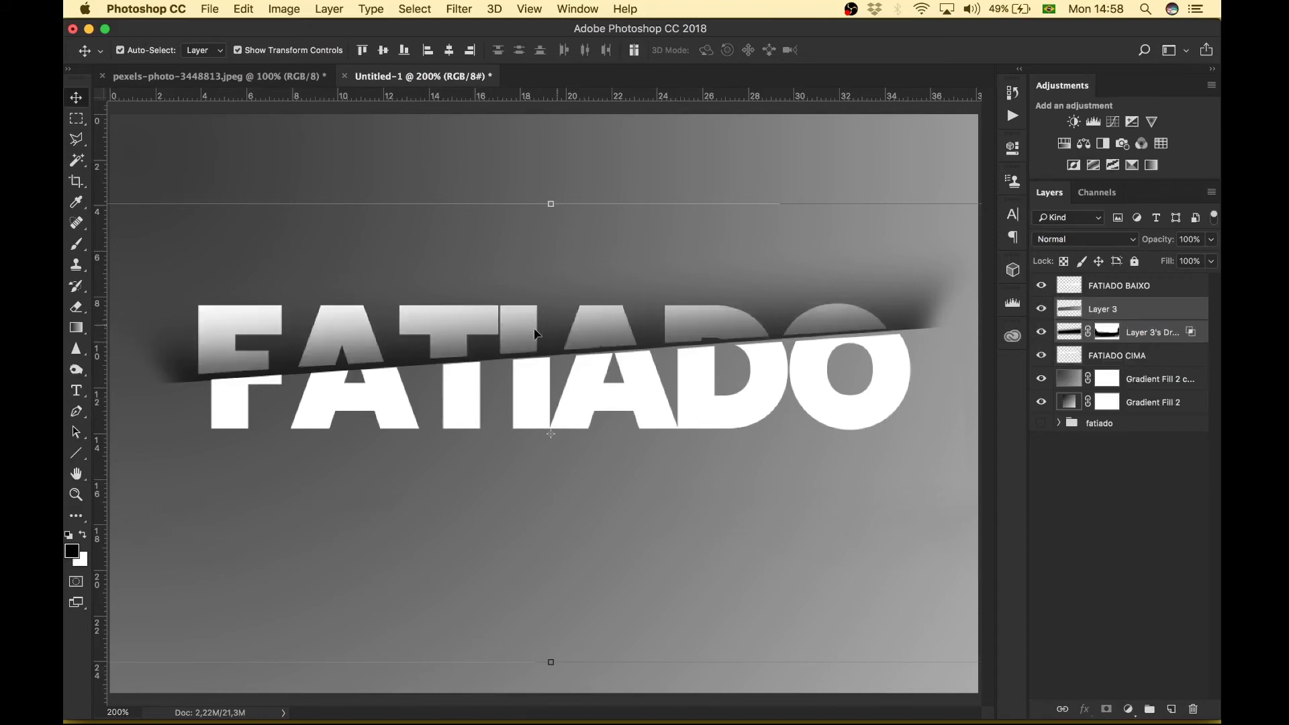
left_click(1171, 543)
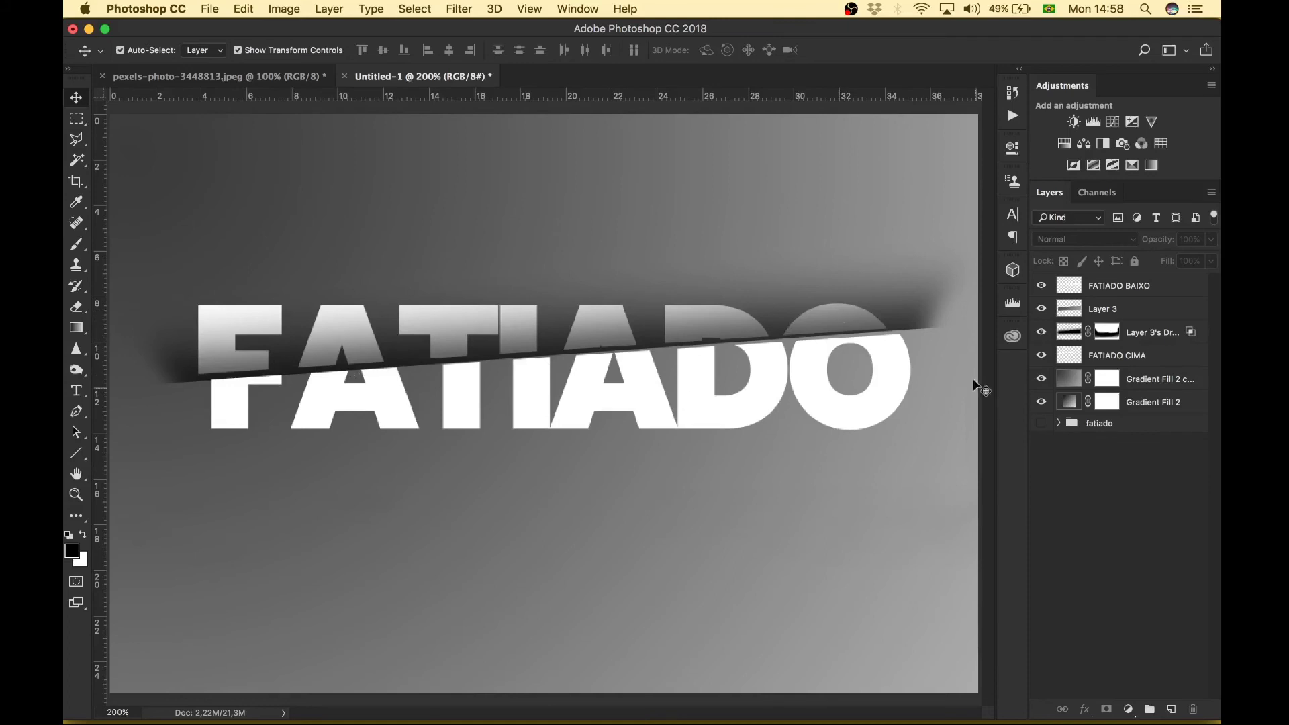
Fade the upper part of the shadow across the top letter halves by painting black at 50% opacity on the shadow's mask
left_click(1107, 332)
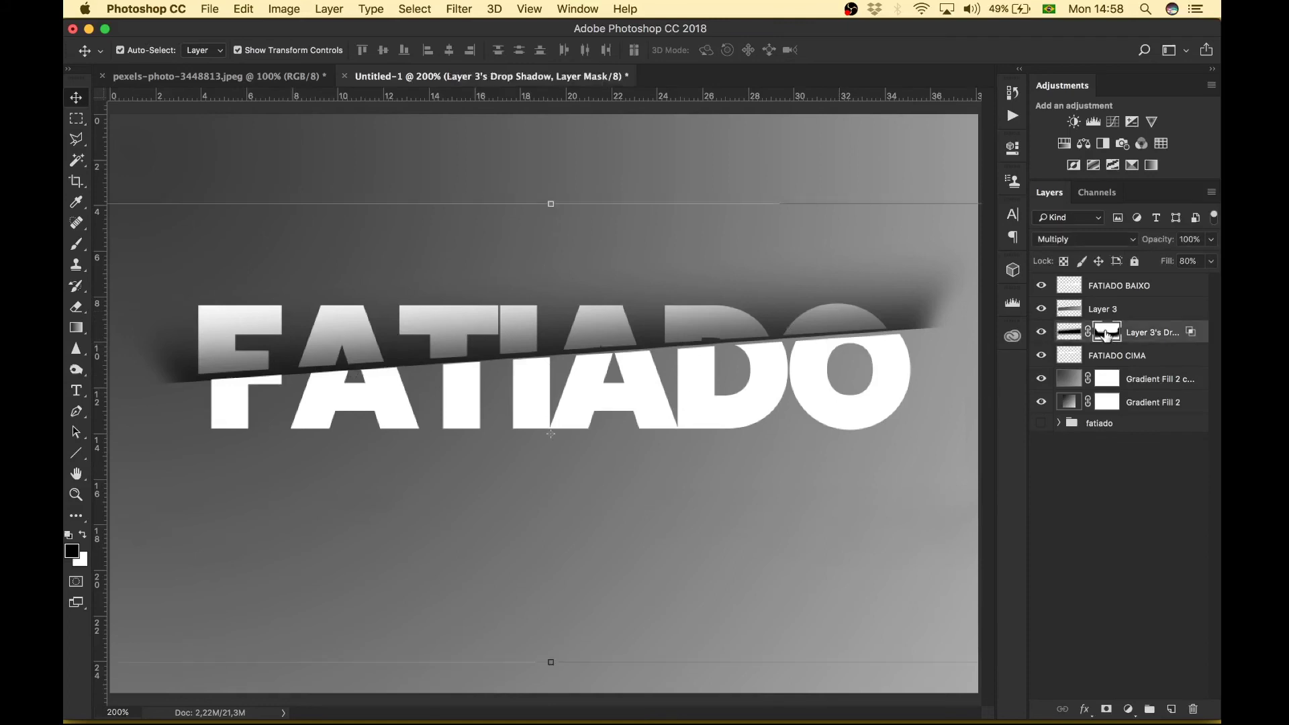
key("b")
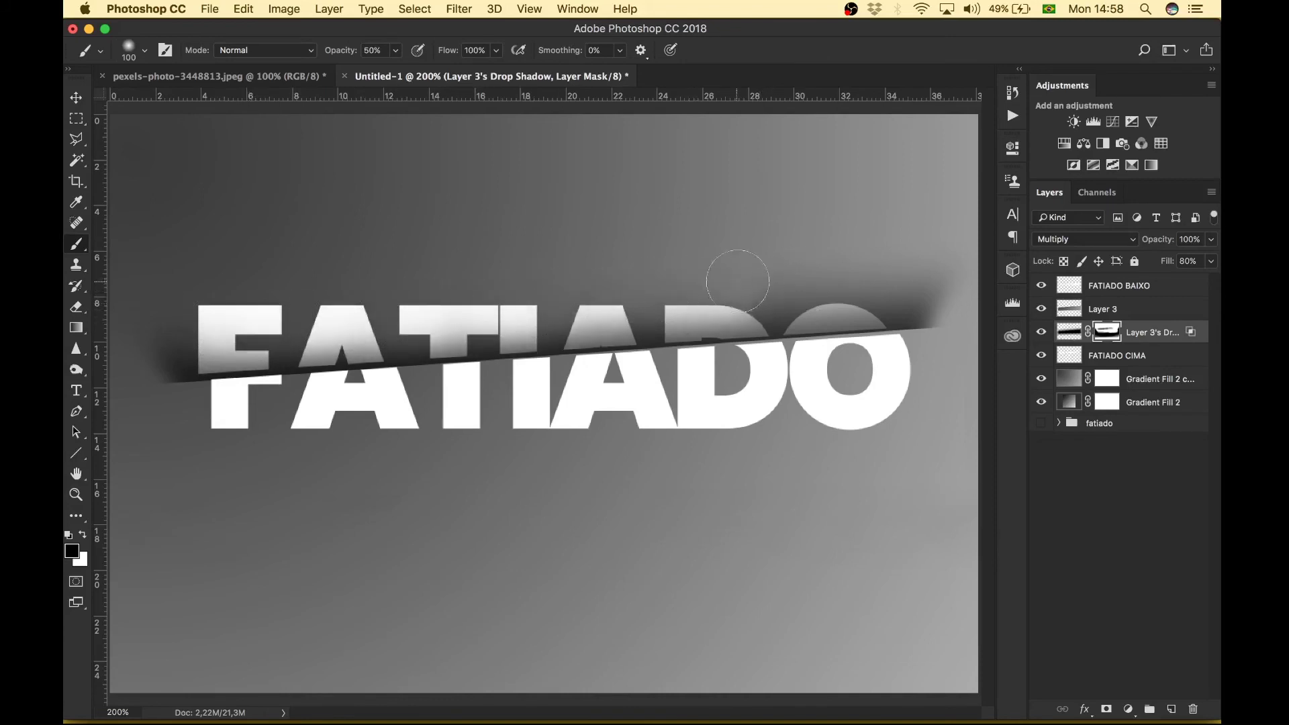
mouse_move(921, 266)
left_mouse_down()
mouse_move(886, 273)
mouse_move(949, 269)
mouse_move(193, 327)
left_mouse_up()
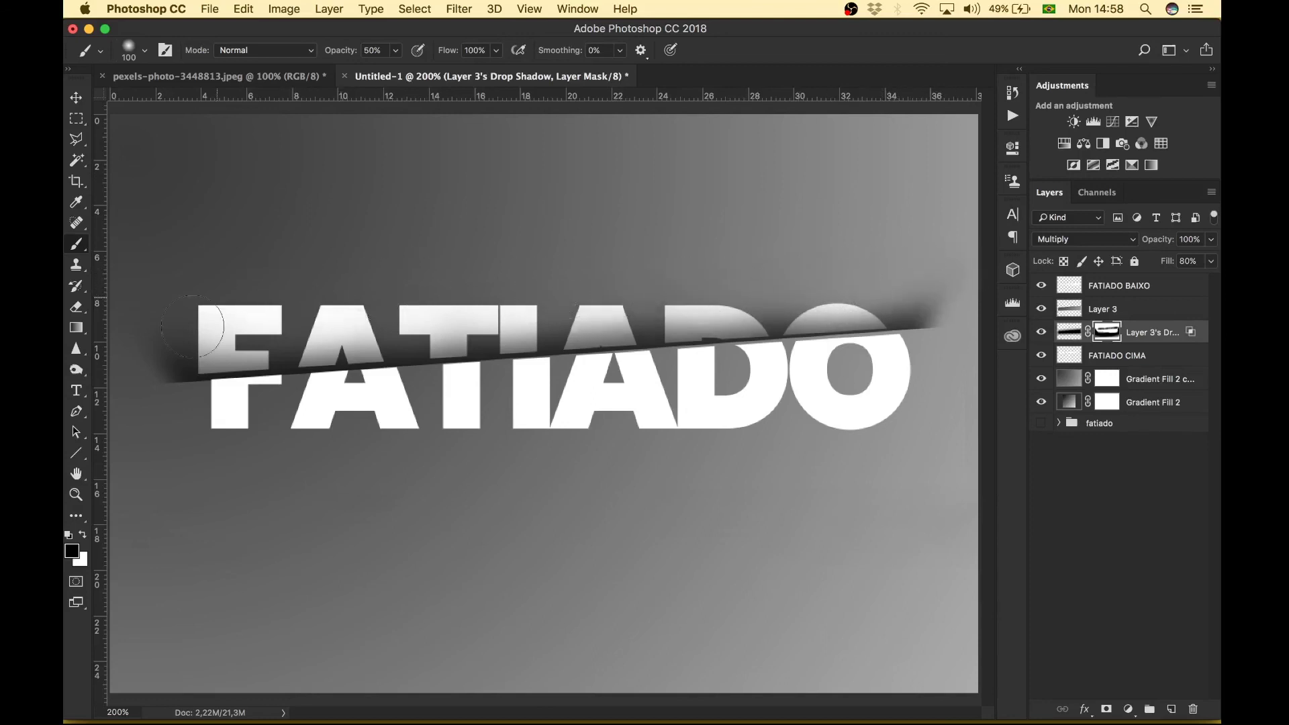
left_click_drag(691, 309, 718, 312)
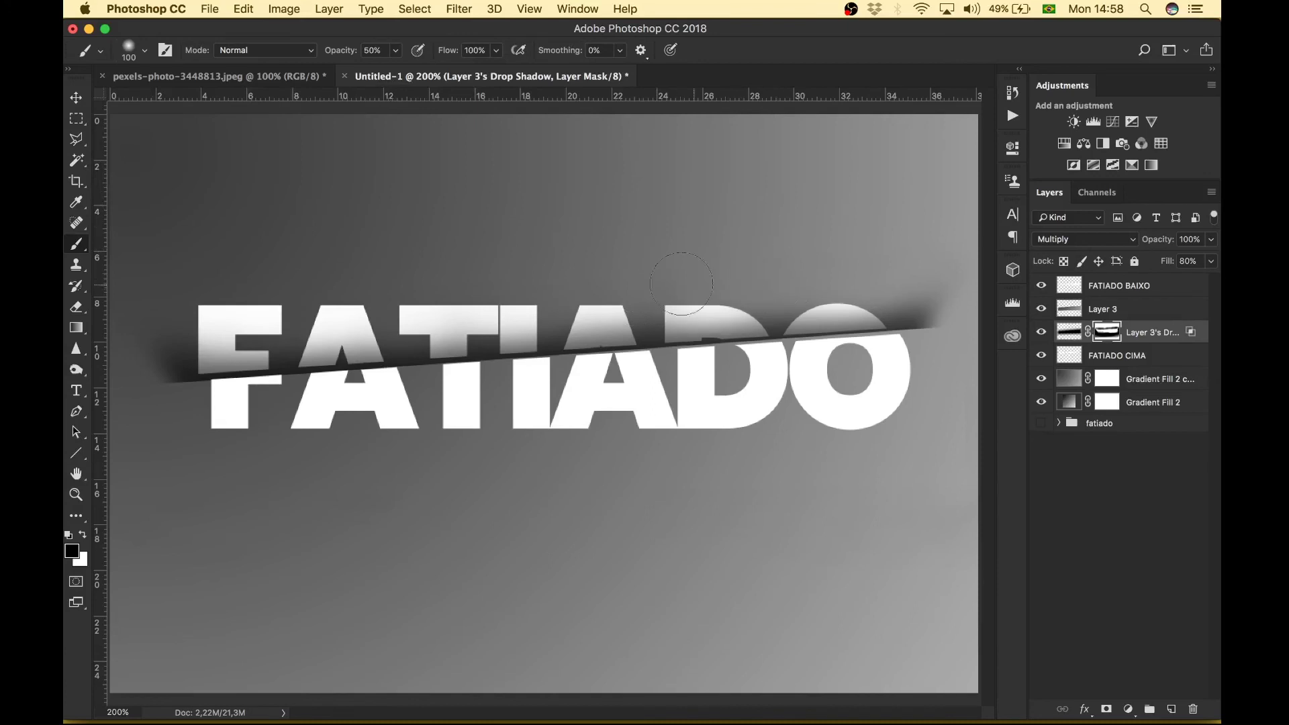
key("v")
left_click(1109, 500)
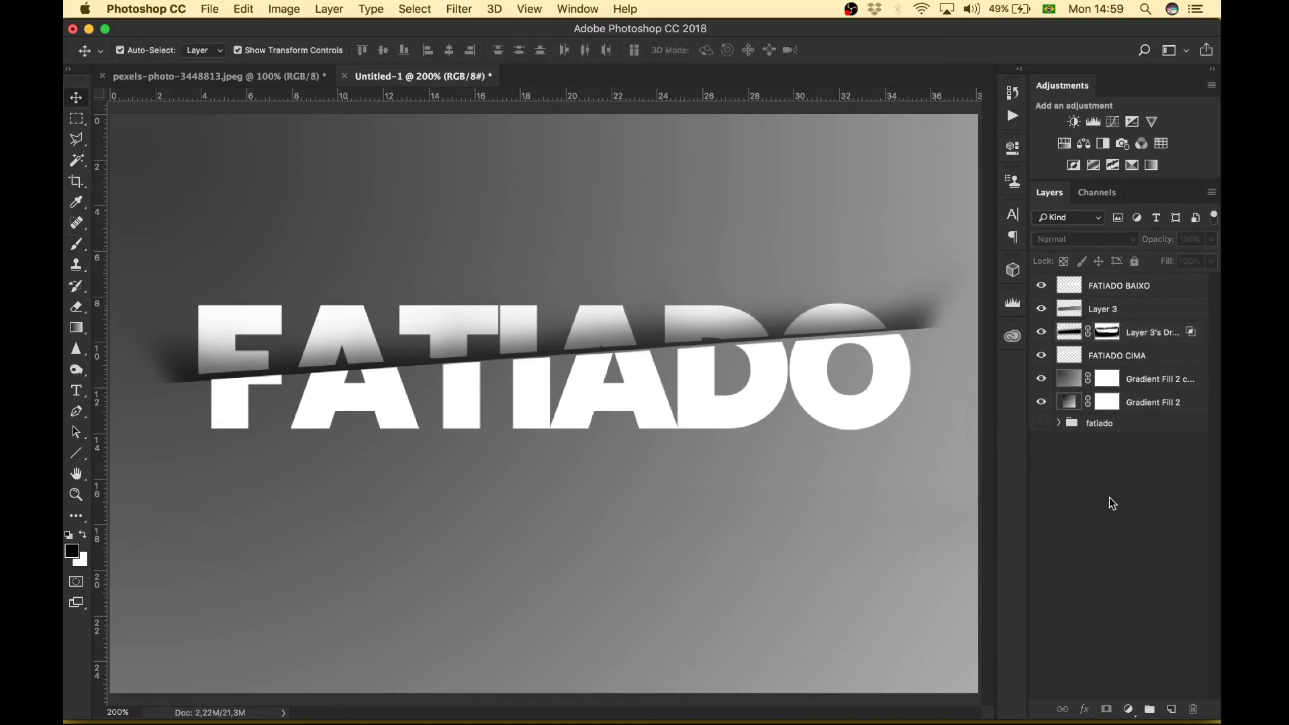
Touch up the shadow's outer end beyond the letter O with the black brush on its mask, and deselect the layer
key("super+minus")
key("super+minus")
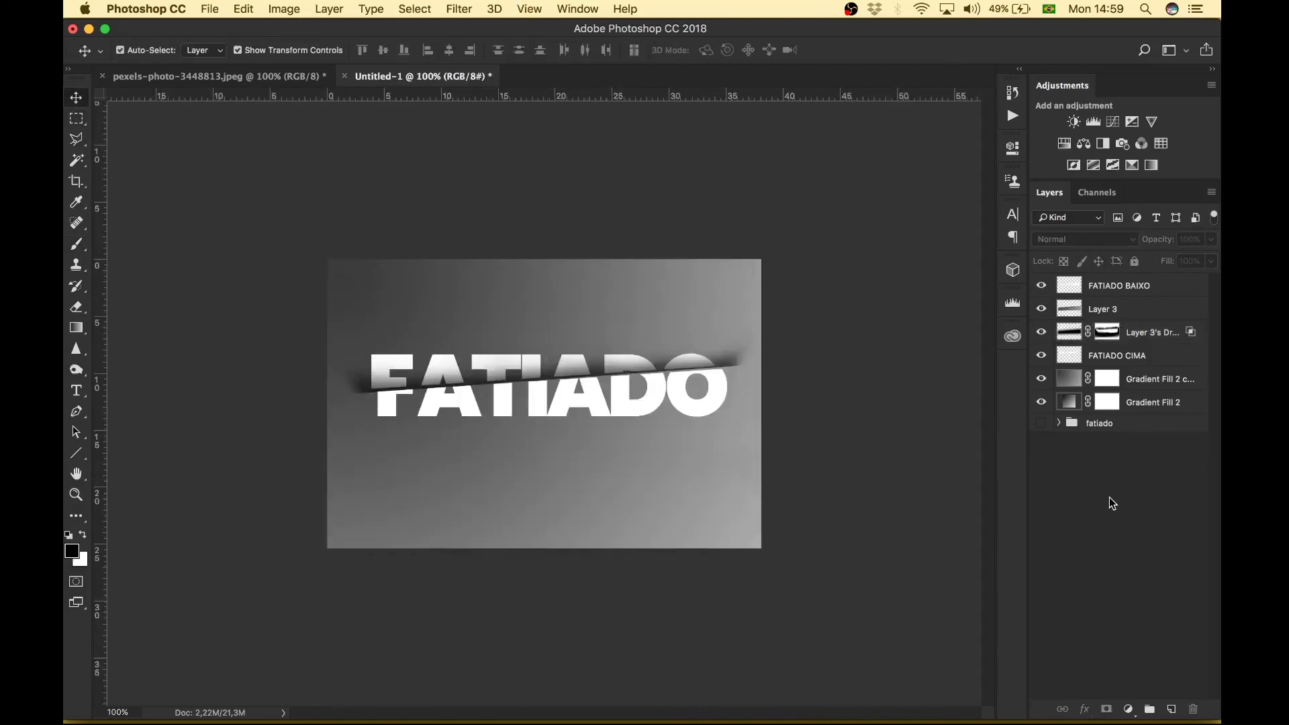
left_click(1050, 339)
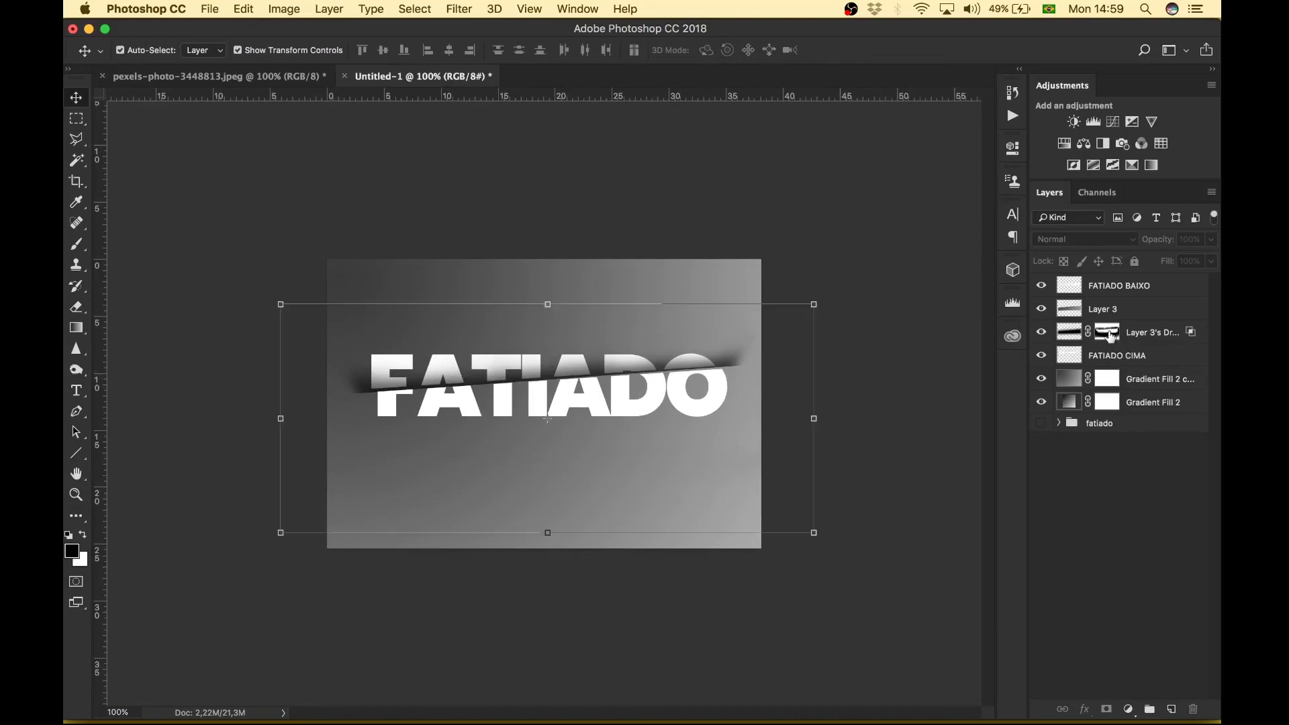
left_click(76, 245)
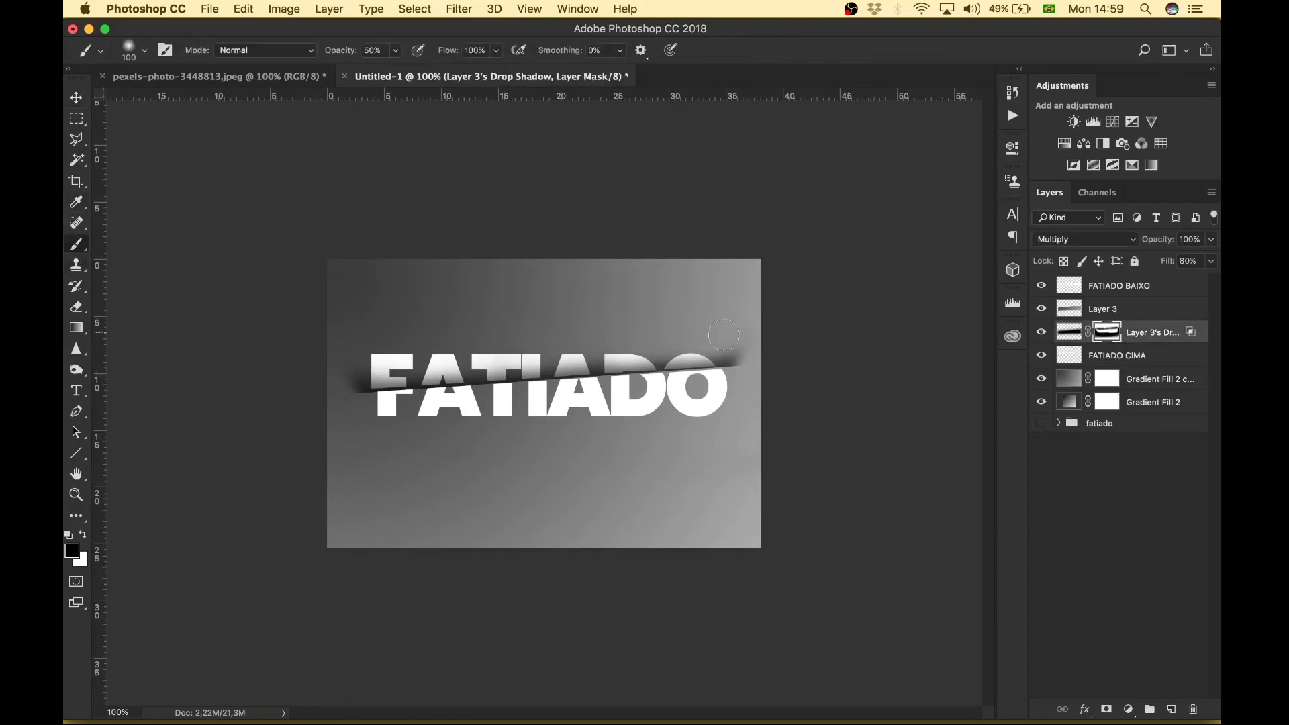
left_click_drag(720, 344, 746, 337)
left_click(77, 98)
left_click(1160, 512)
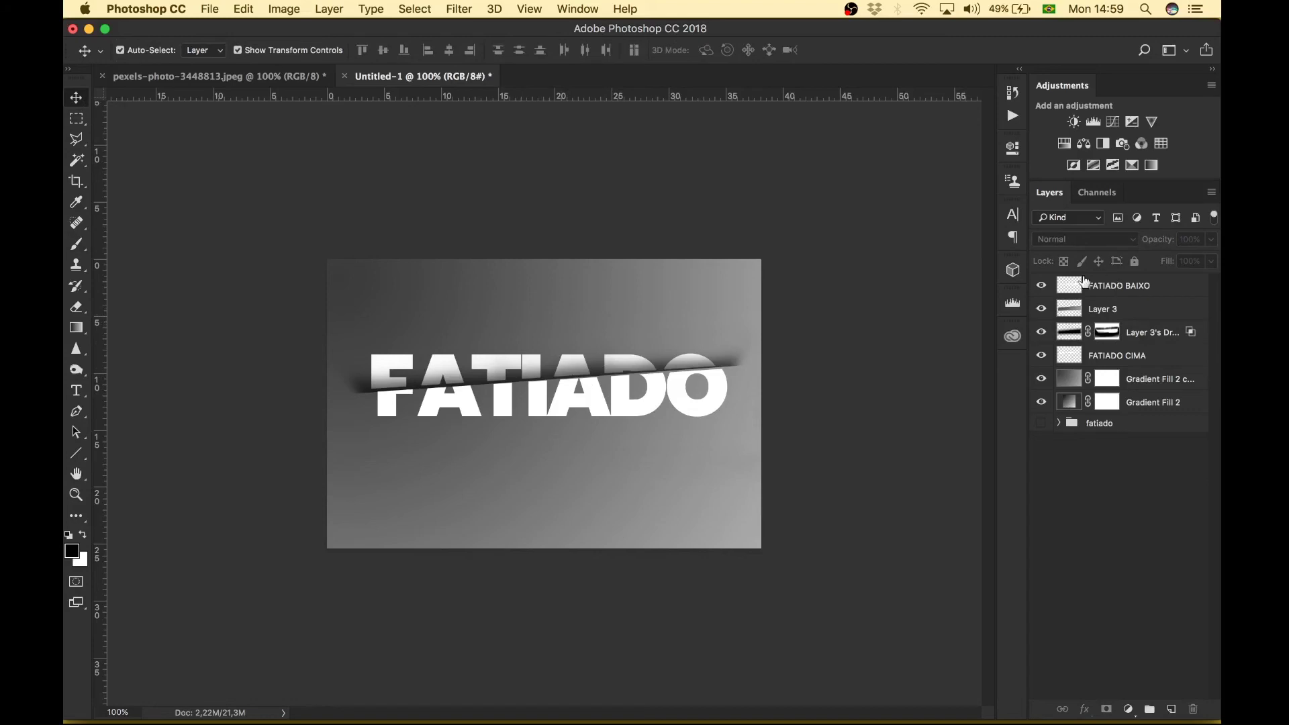
Change Gradient Fill 2 to the purple-to-teal VP-duo-2 gradient with the purple stop at 1%, and hide the grey gradient copy above it
double_click(1068, 402)
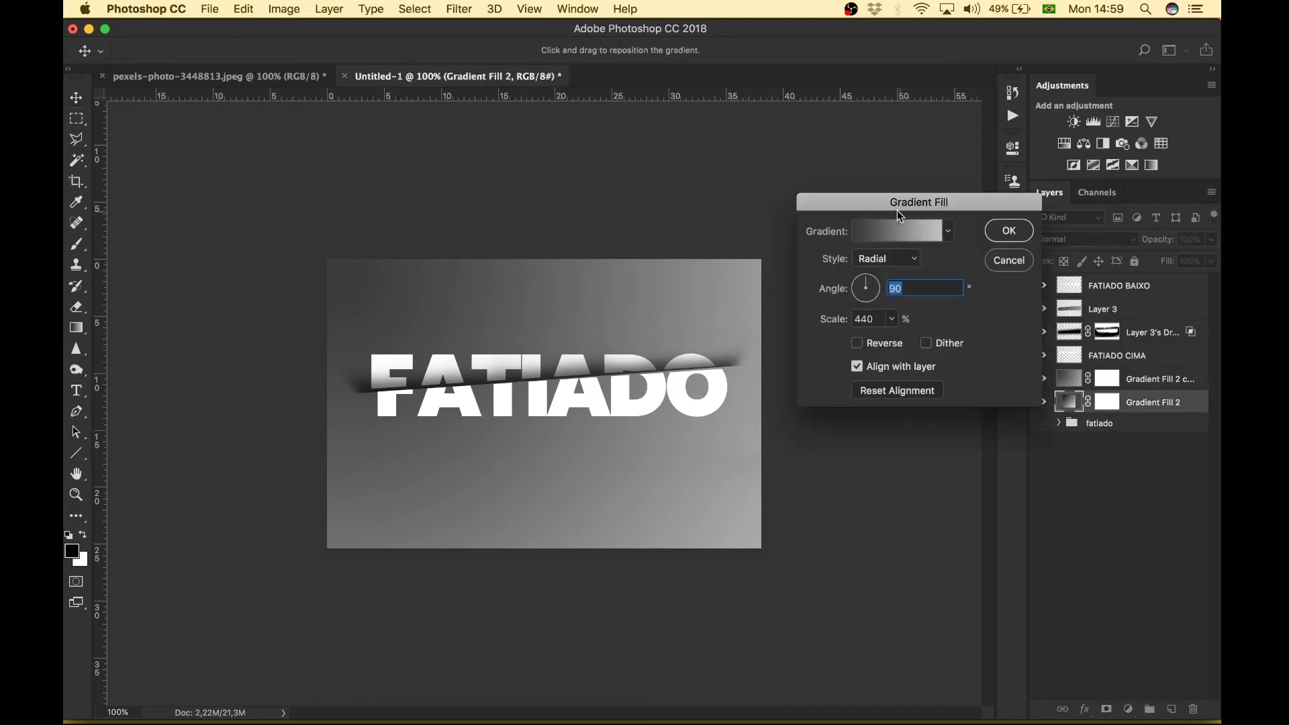
left_click_drag(896, 210, 896, 186)
left_click(897, 188)
left_click_drag(991, 184, 986, 196)
left_click(966, 202)
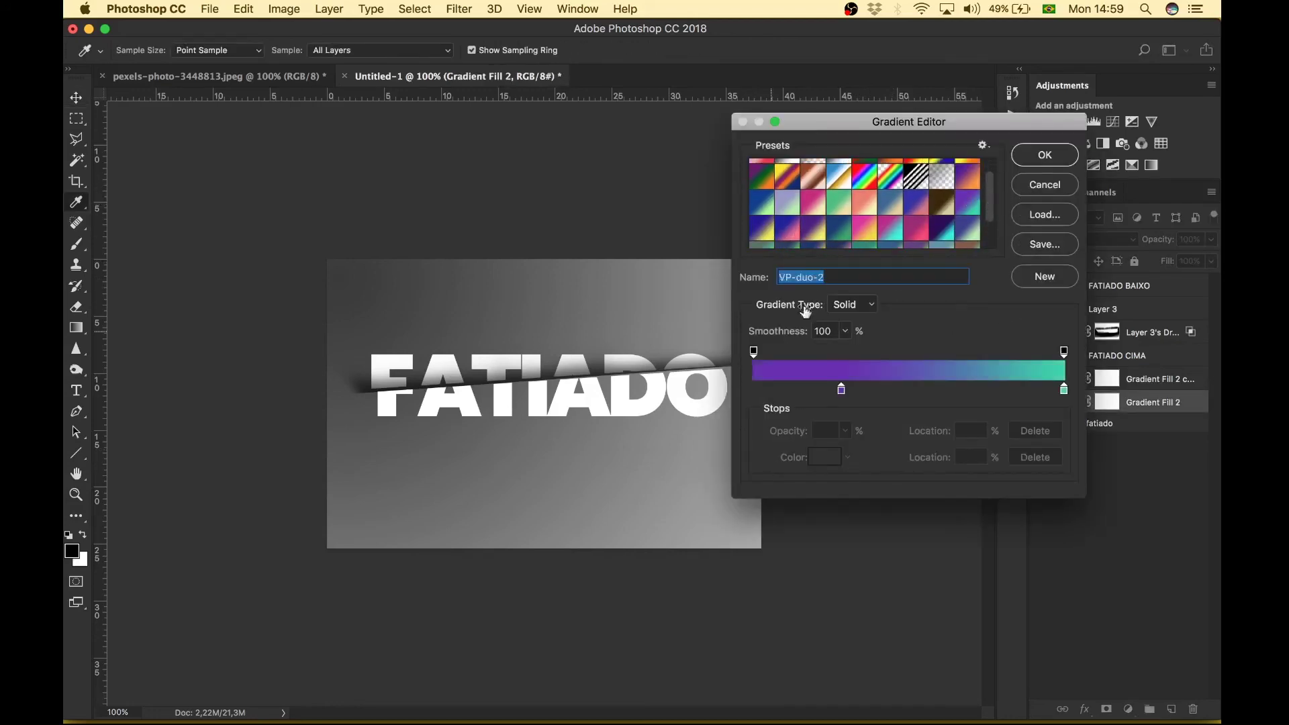
left_click_drag(841, 389, 756, 396)
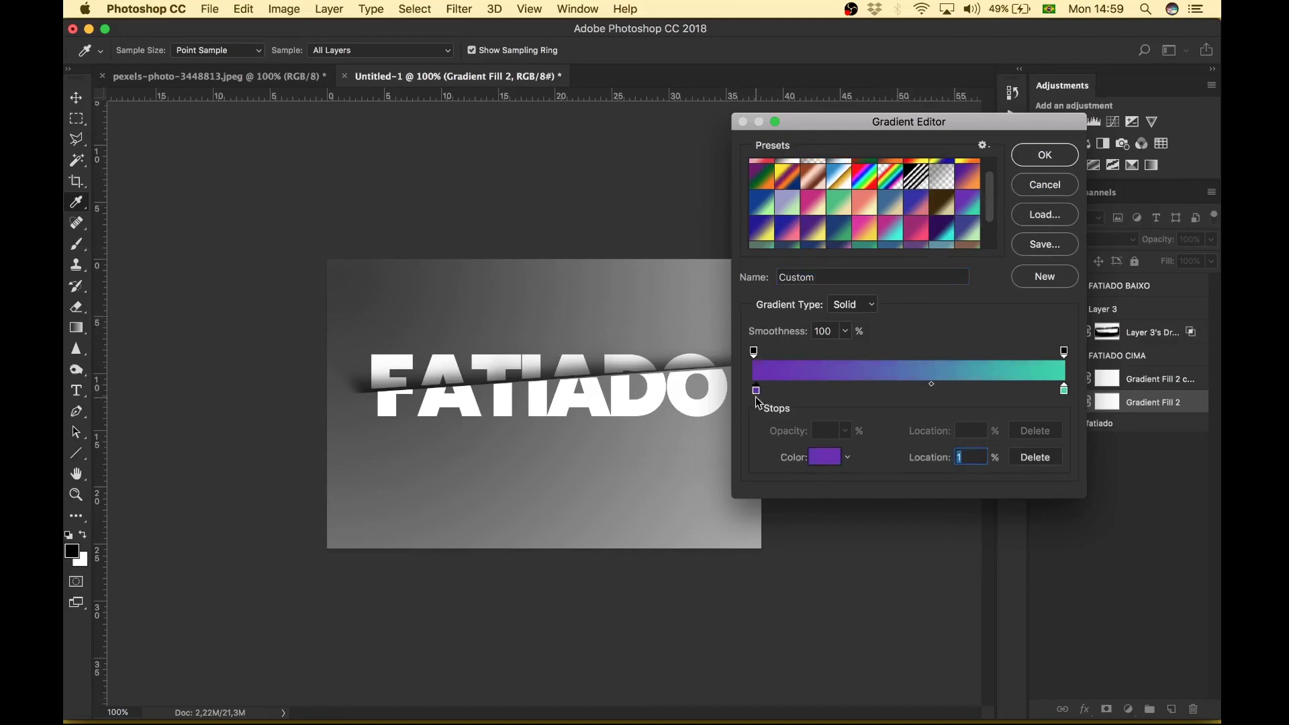
left_click(1051, 156)
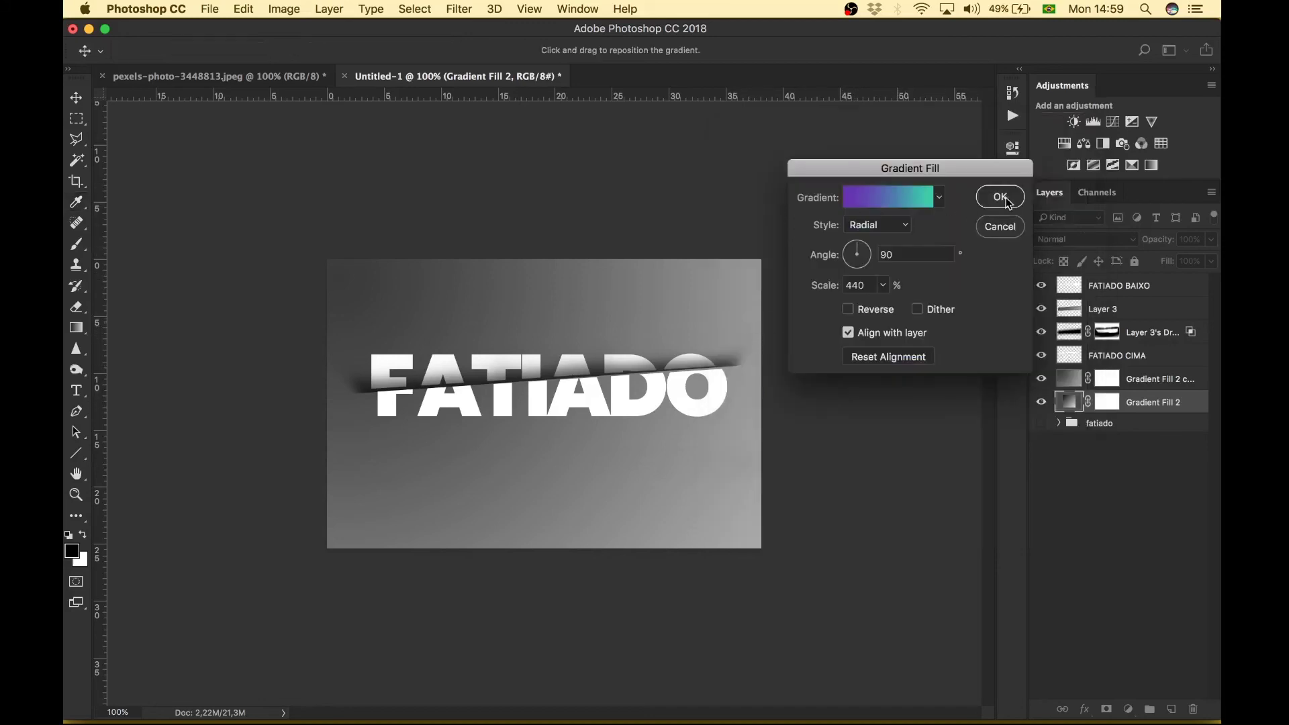
left_click(1006, 200)
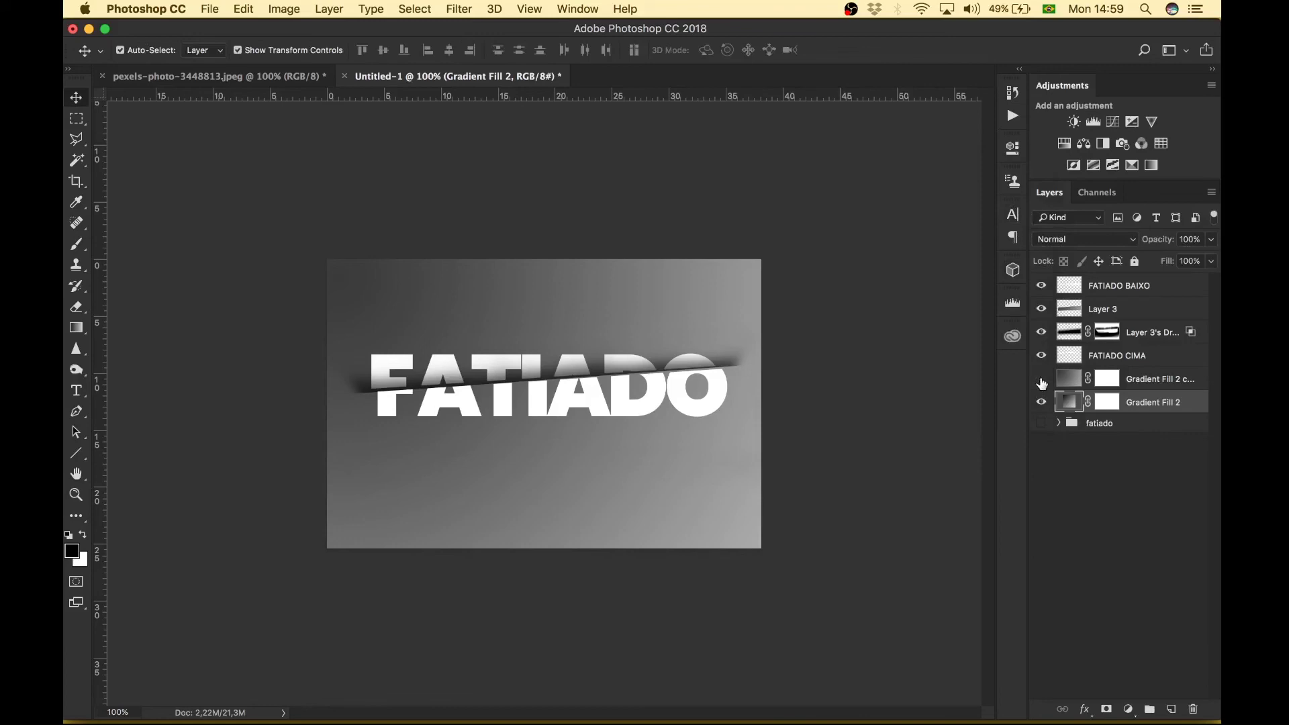
left_click(1041, 380)
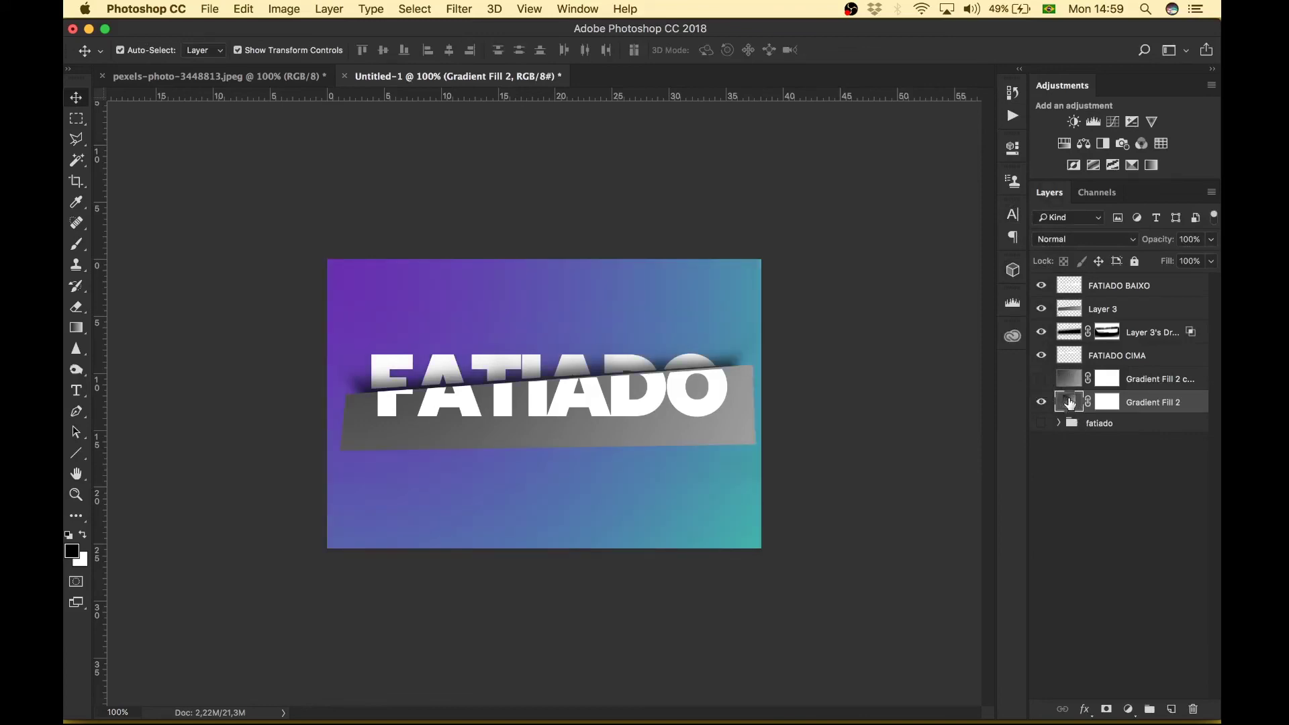
Duplicate Gradient Fill 2, place the copy directly above Layer 3 and clip it to Layer 3
key("super+j")
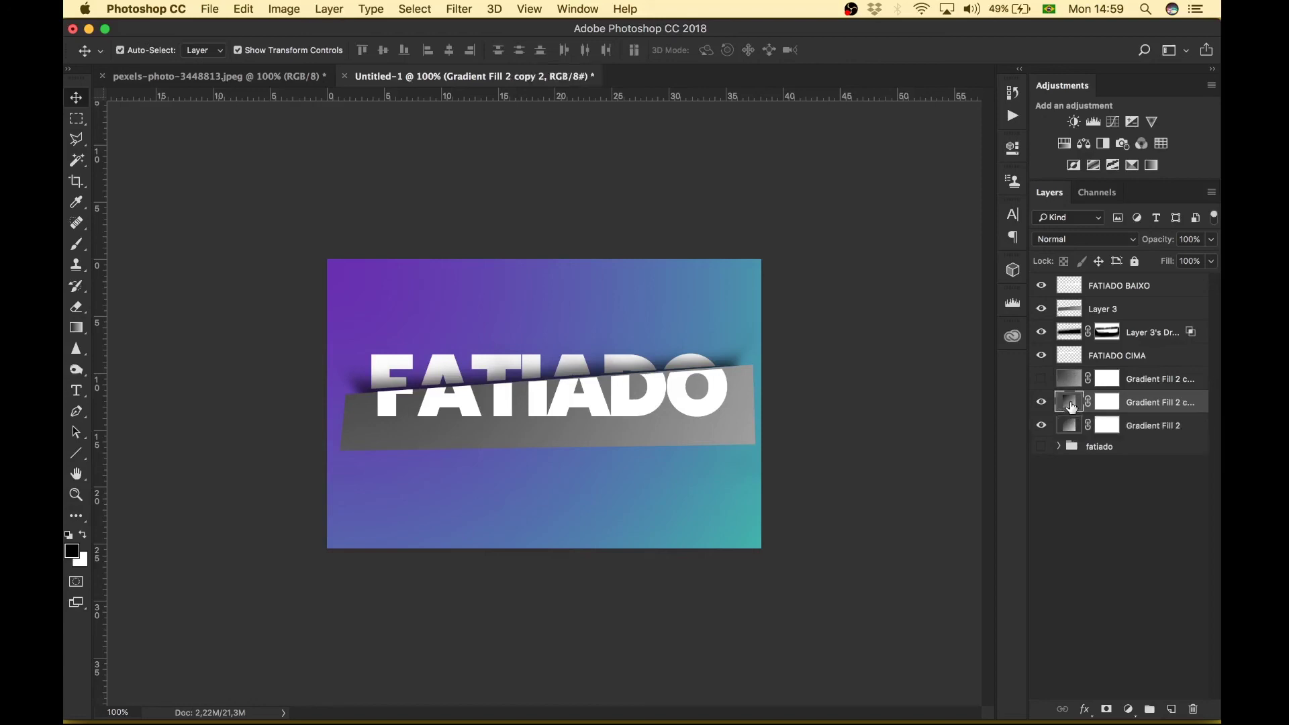
left_click_drag(1161, 400, 1157, 299)
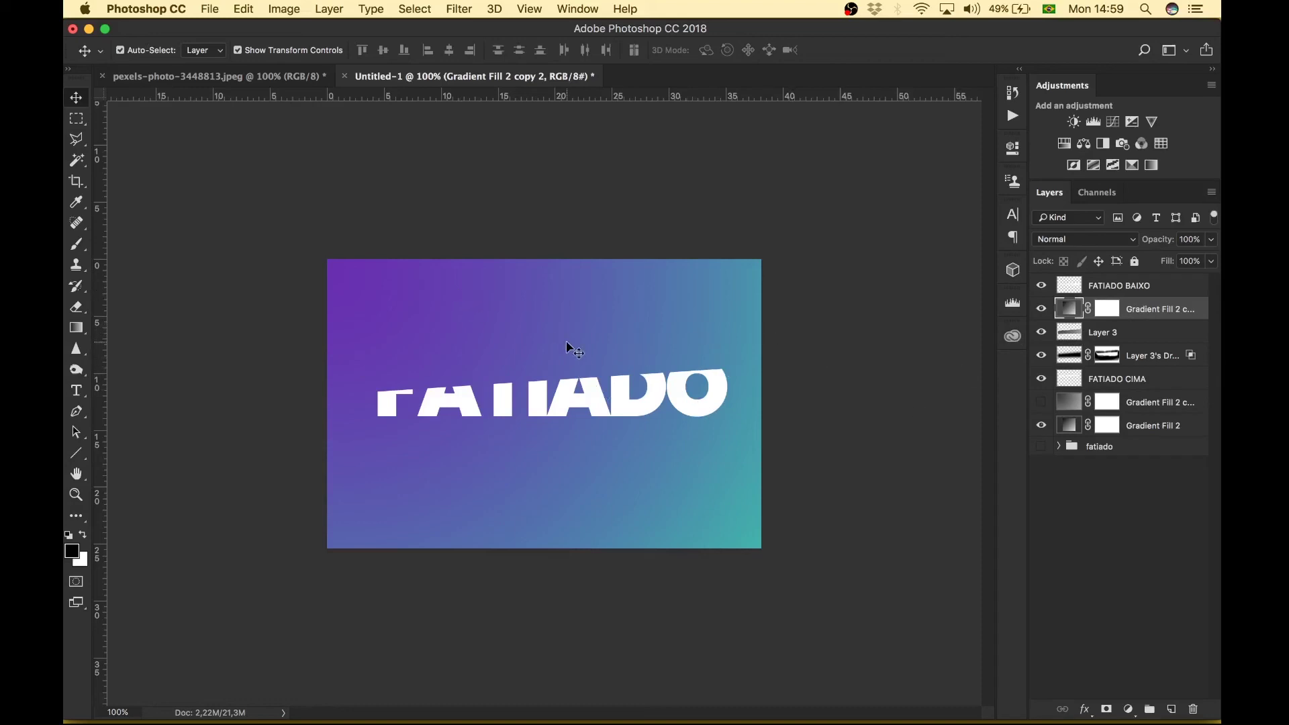
left_click(1039, 320, "alt")
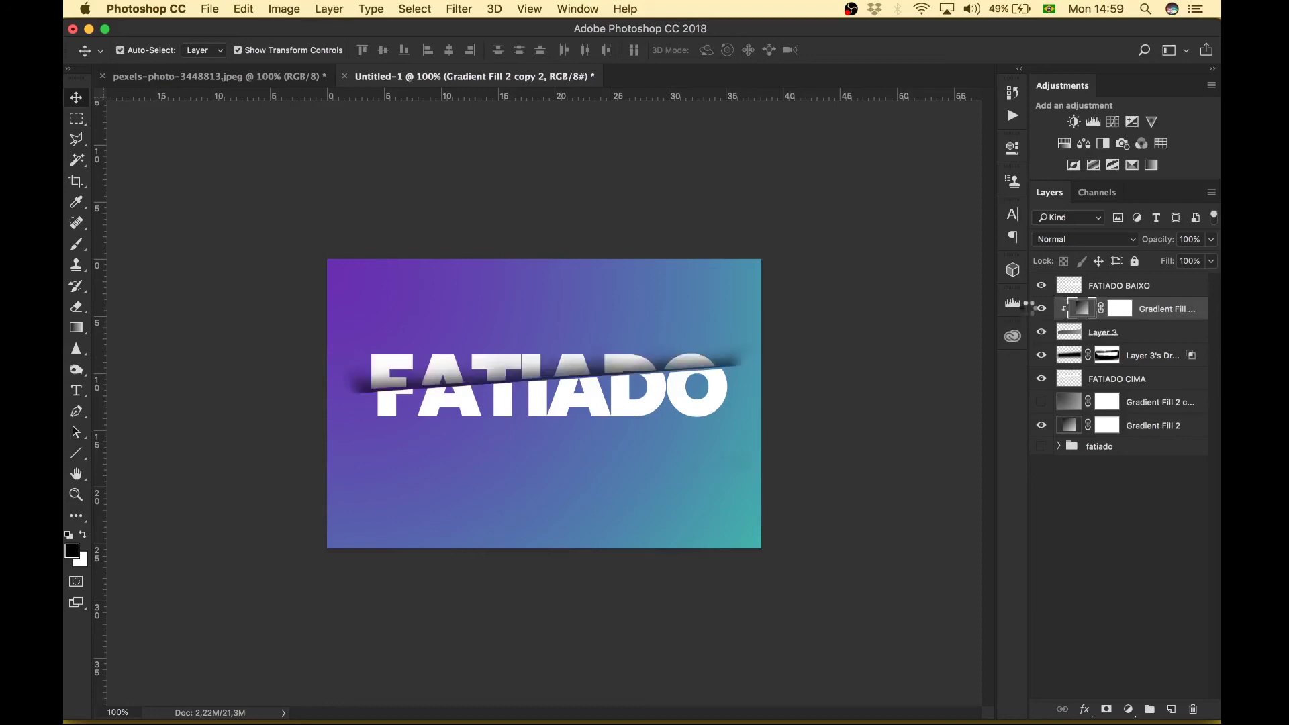